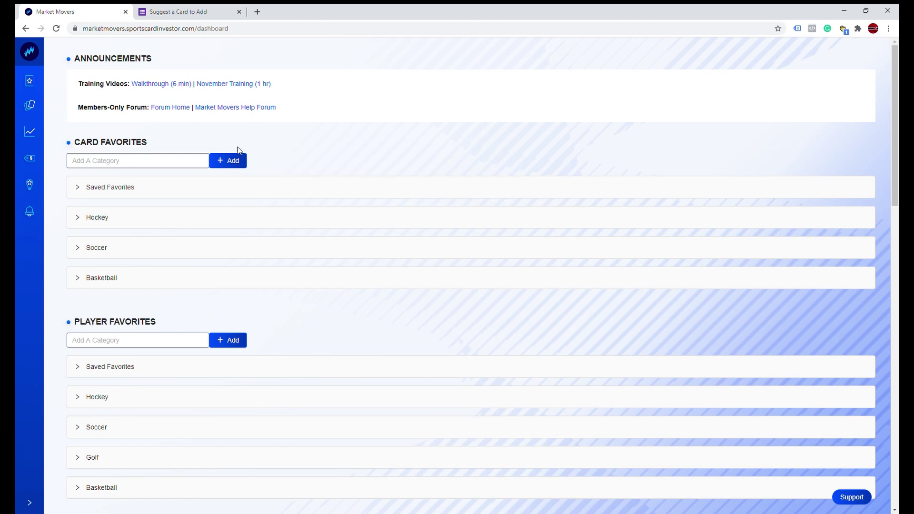
Look through the dashboard's card favorites, player favorites and all of its saved-search sections
click(34, 83)
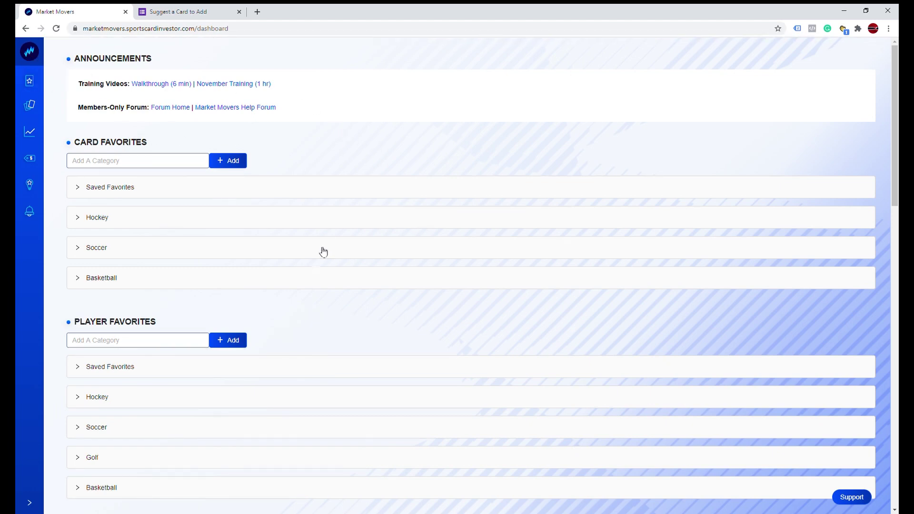
scroll(339, 210, down, 2)
scroll(341, 210, up, 2)
scroll(376, 169, down, 8)
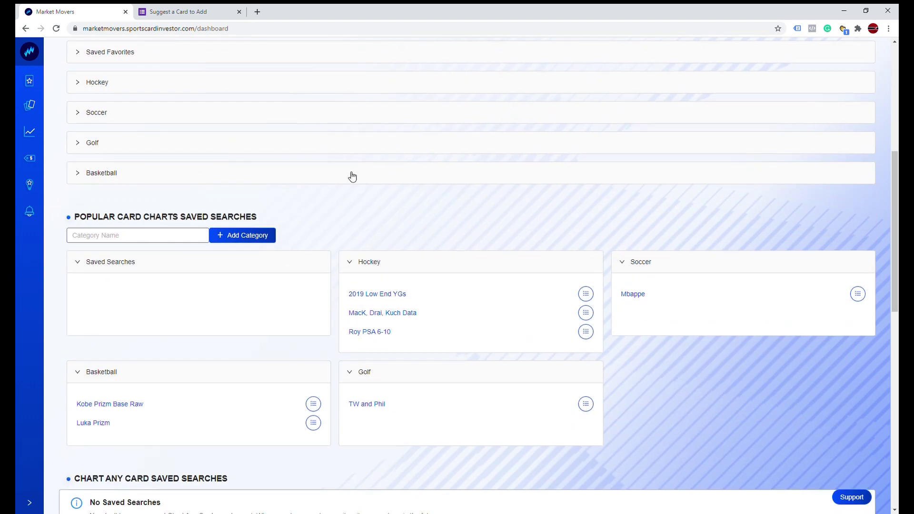
scroll(324, 183, up, 4)
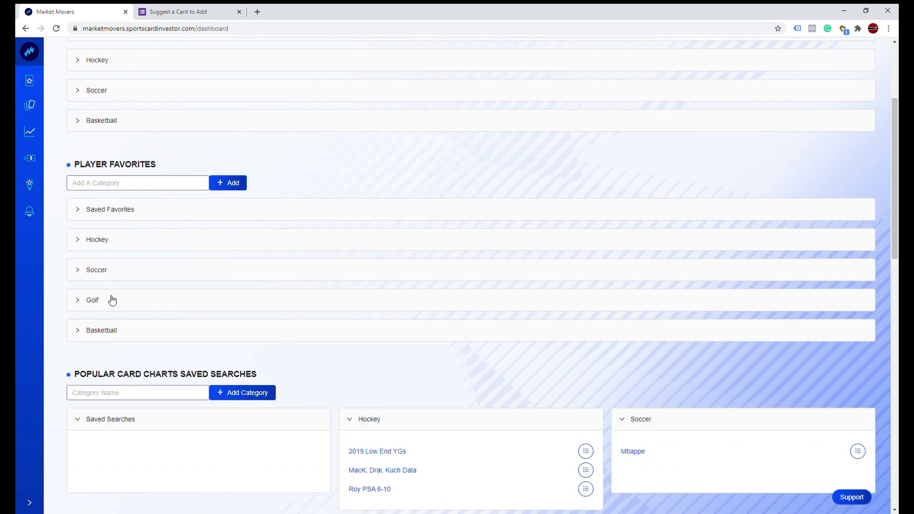
scroll(309, 215, up, 4)
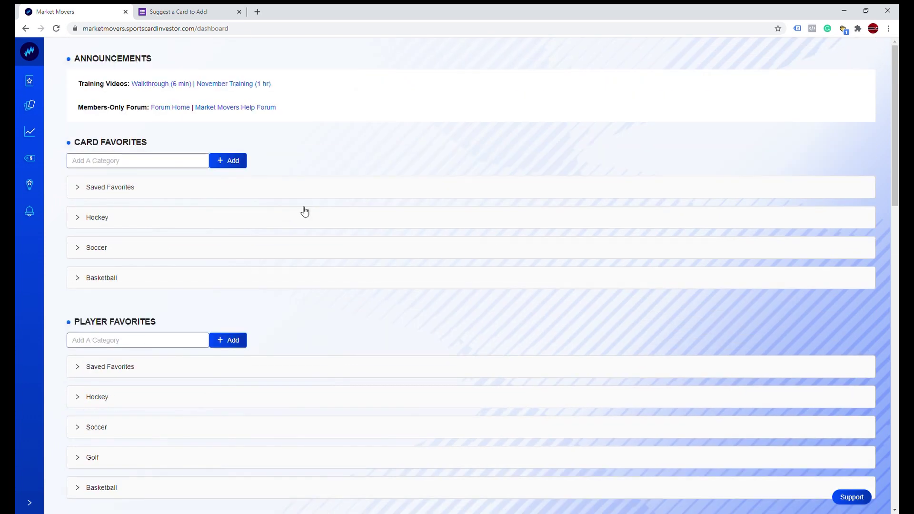
scroll(242, 228, down, 2)
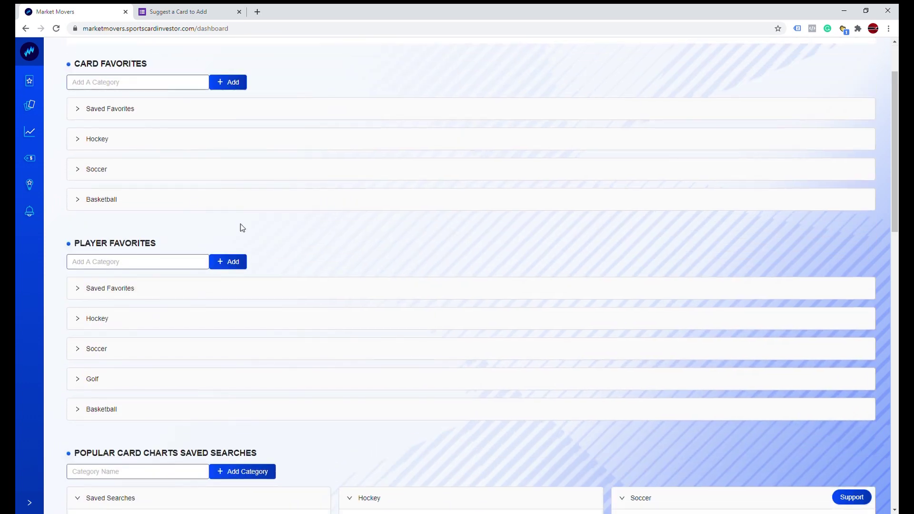
scroll(323, 165, down, 8)
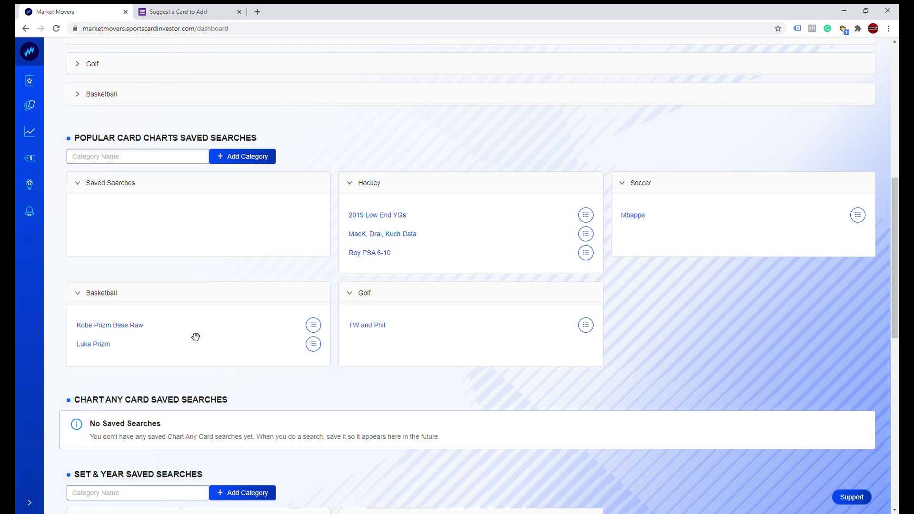
scroll(197, 331, down, 1)
scroll(197, 332, down, 3)
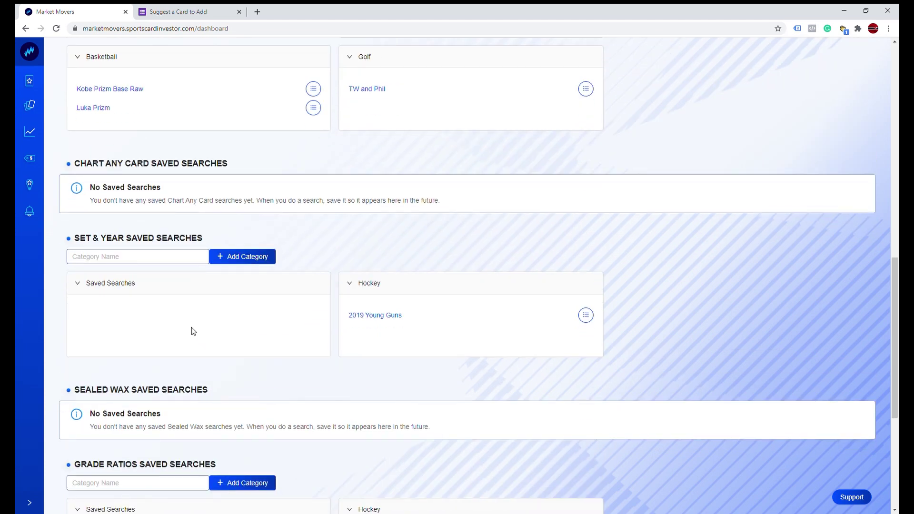
scroll(191, 327, down, 3)
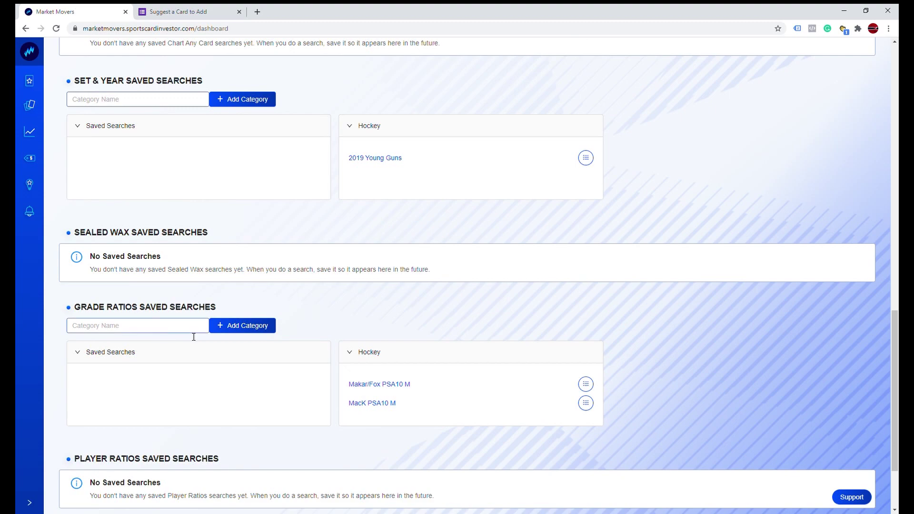
scroll(267, 295, down, 2)
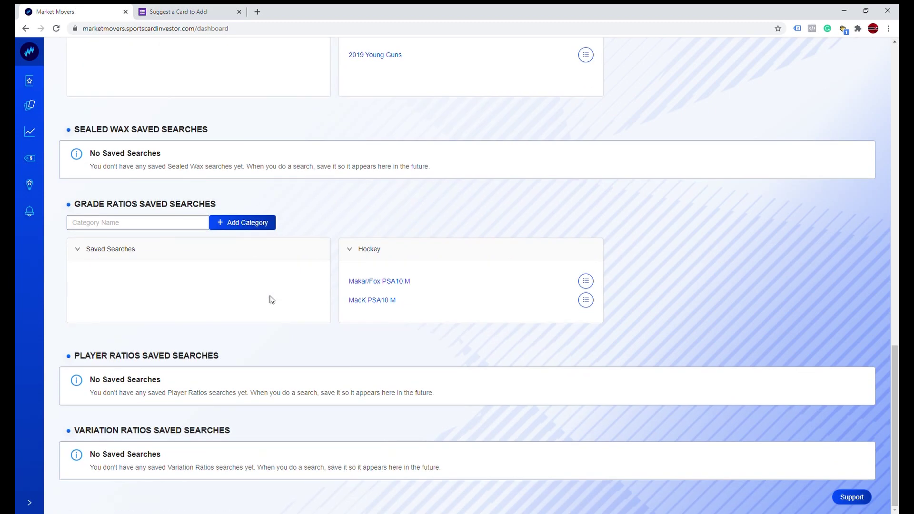
scroll(275, 300, up, 20)
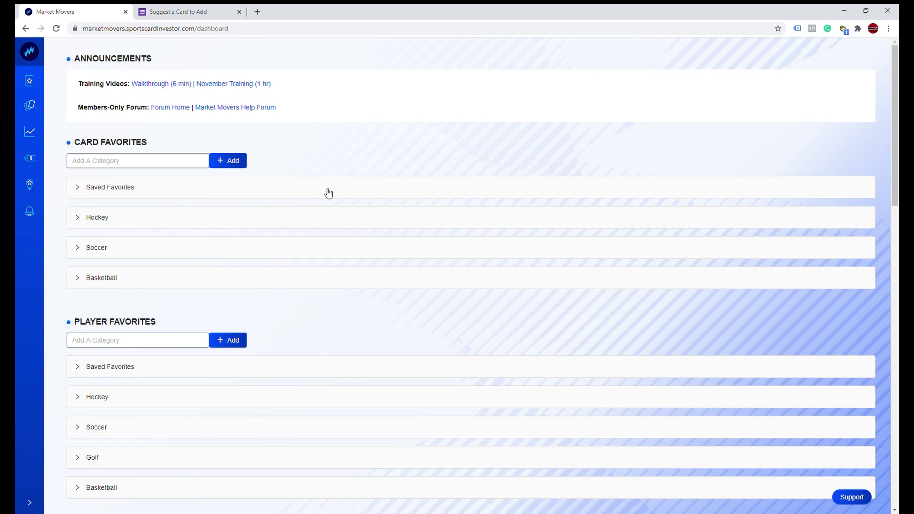
click(29, 81)
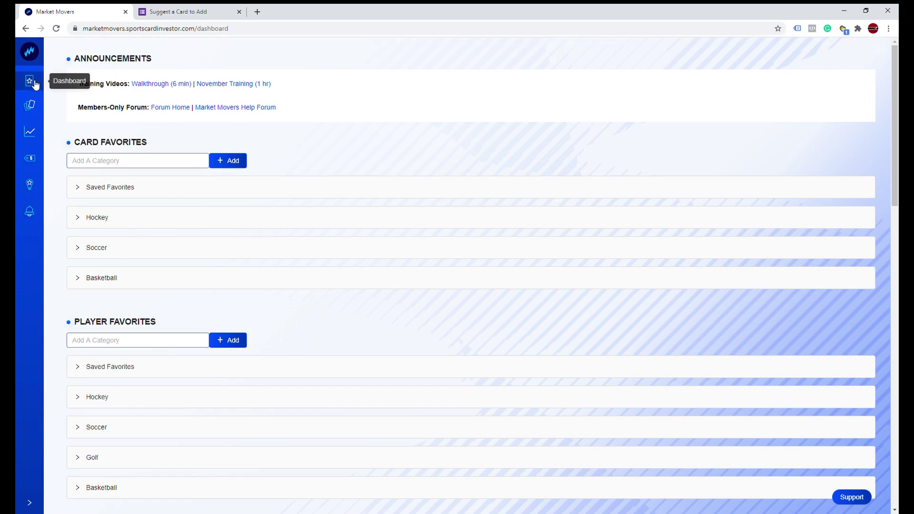
Open My Collection and expand the individual entry of the Mikko Rantanen 2015 Young Guns PSA 10 card
mouse_move(31, 106)
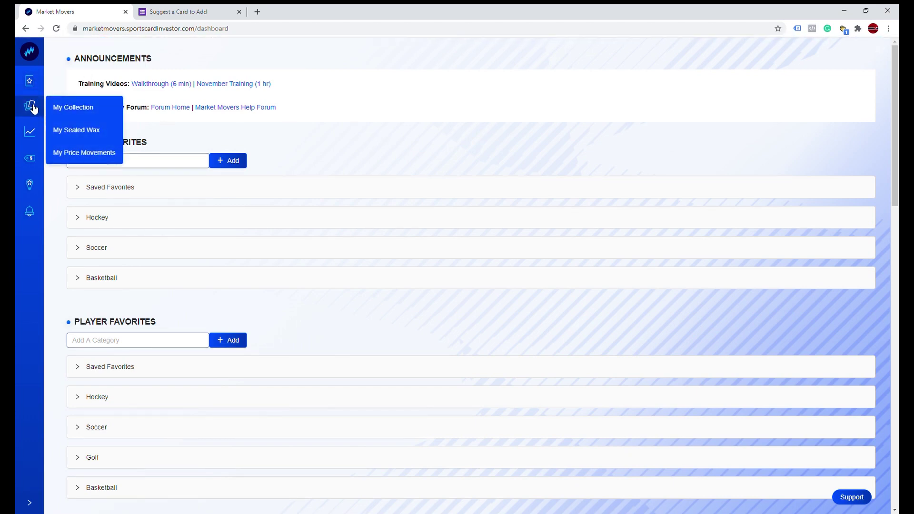
click(77, 112)
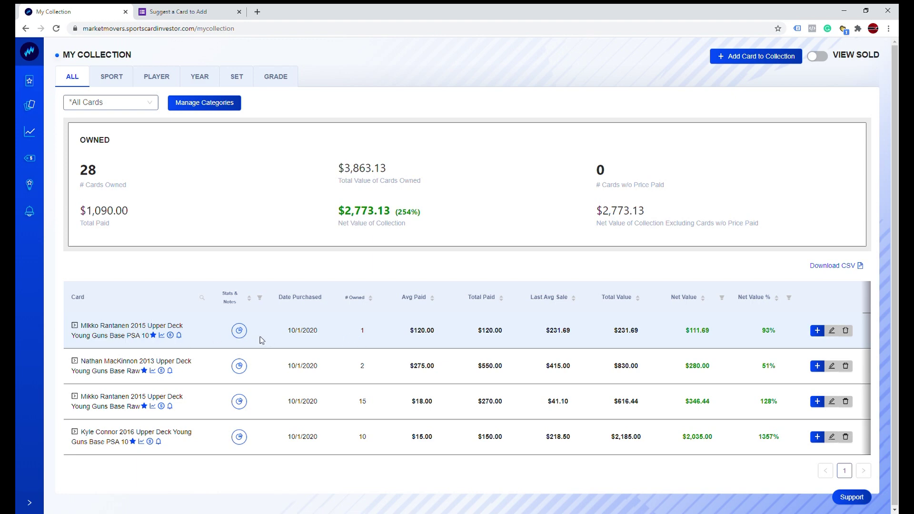
click(76, 326)
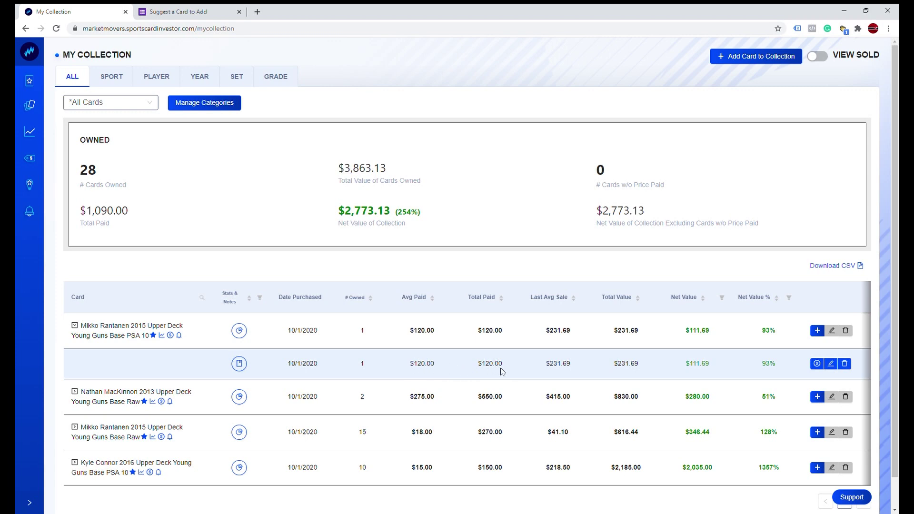
Check the expanded entry's total paid, last average sale and net value percentage, and collapse the entry
drag(473, 366, 523, 365)
click(521, 367)
drag(534, 363, 599, 370)
click(457, 365)
drag(759, 363, 786, 367)
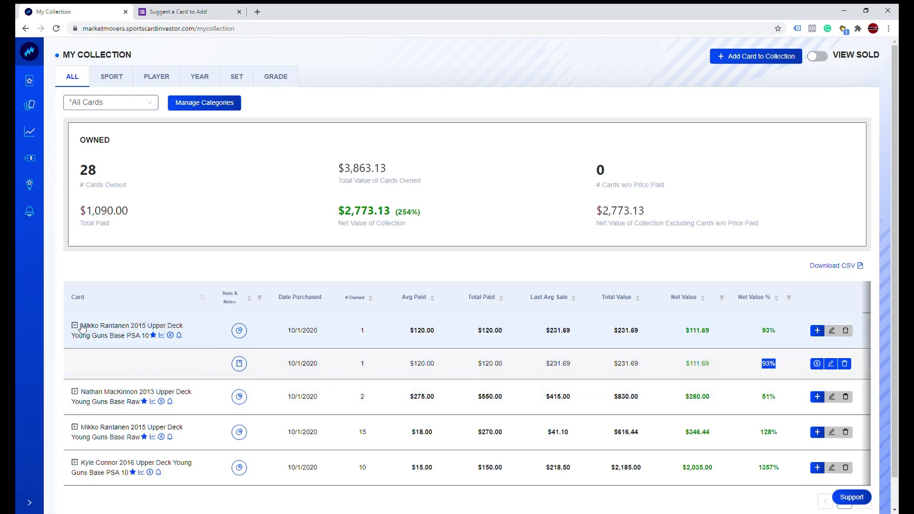
click(202, 337)
click(74, 326)
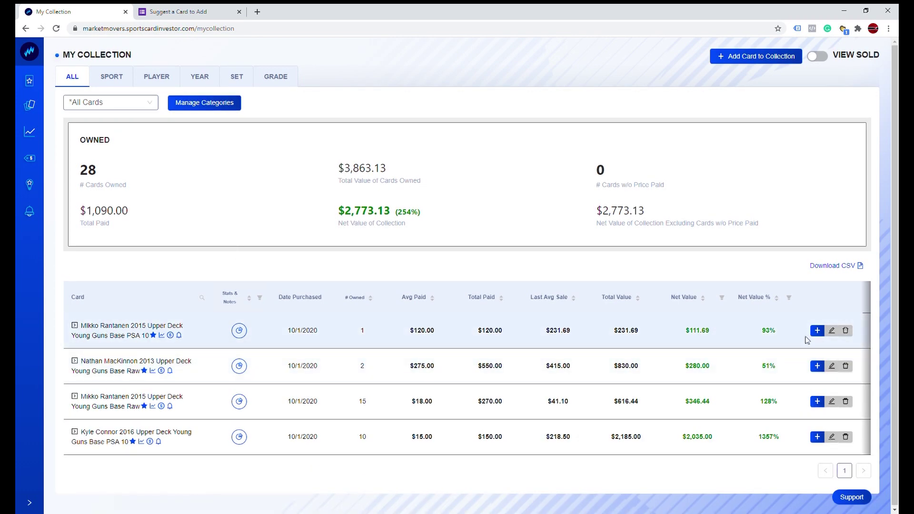
Look over the add-card form and the edit form for the Rantanen PSA 10 card, closing both without saving
click(818, 330)
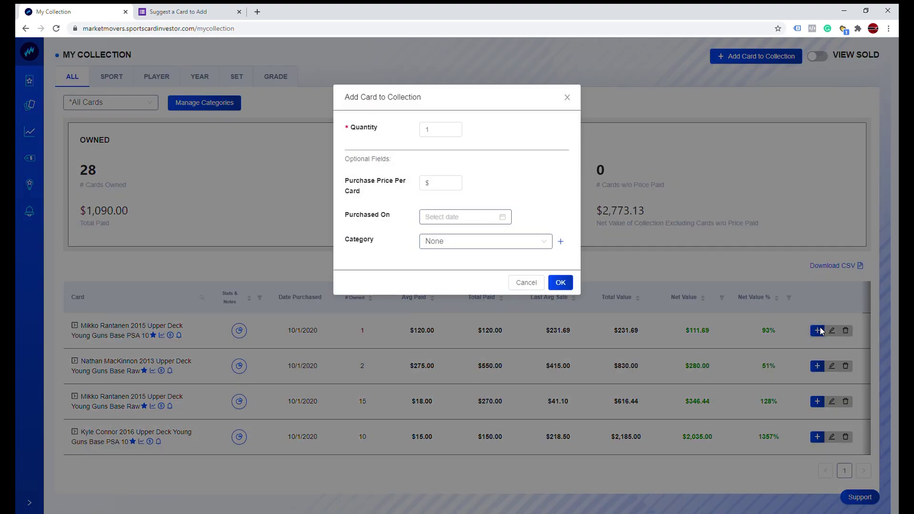
click(529, 282)
click(831, 332)
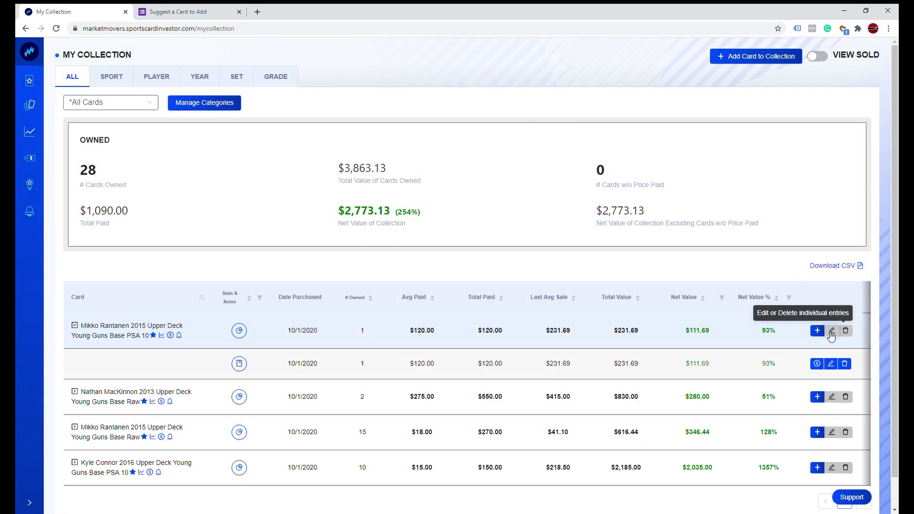
click(831, 364)
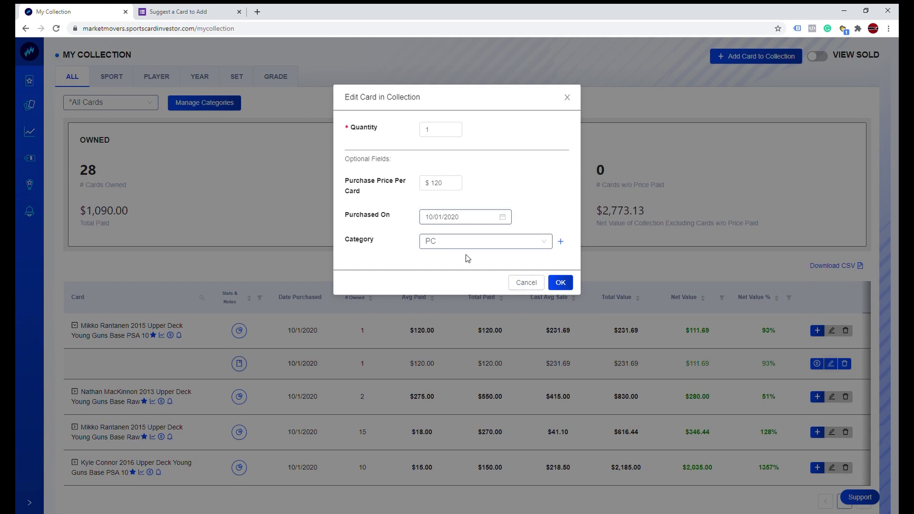
click(567, 98)
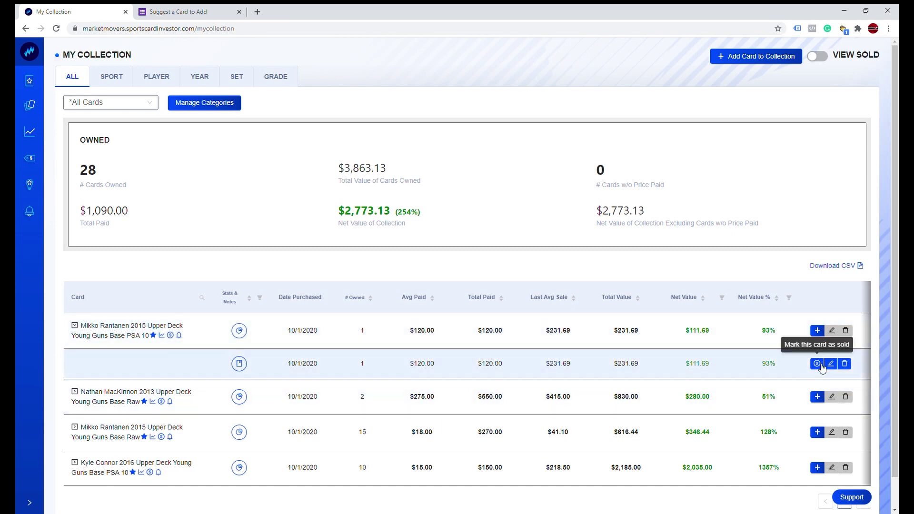
Look over the mark-as-sold form for the Rantanen PSA 10 entry, cancel it and collapse the entry
click(816, 364)
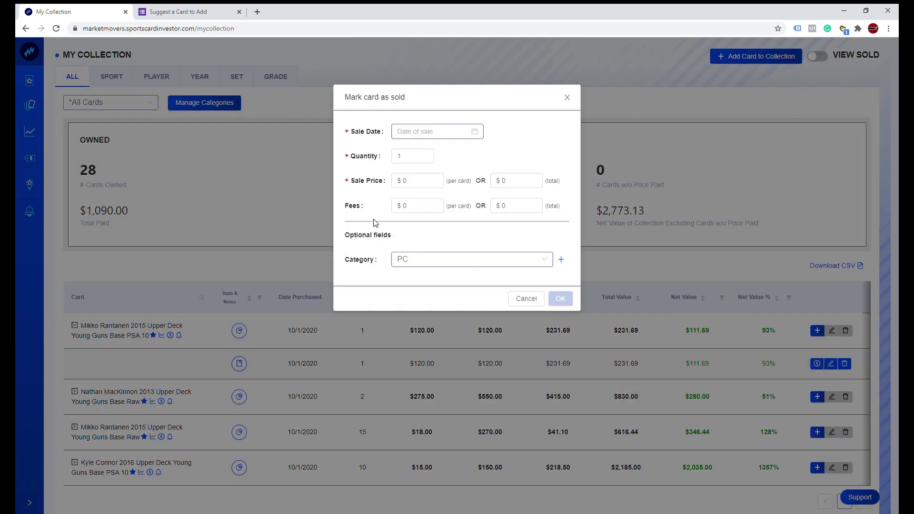
click(400, 153)
text(1)
click(419, 183)
click(525, 299)
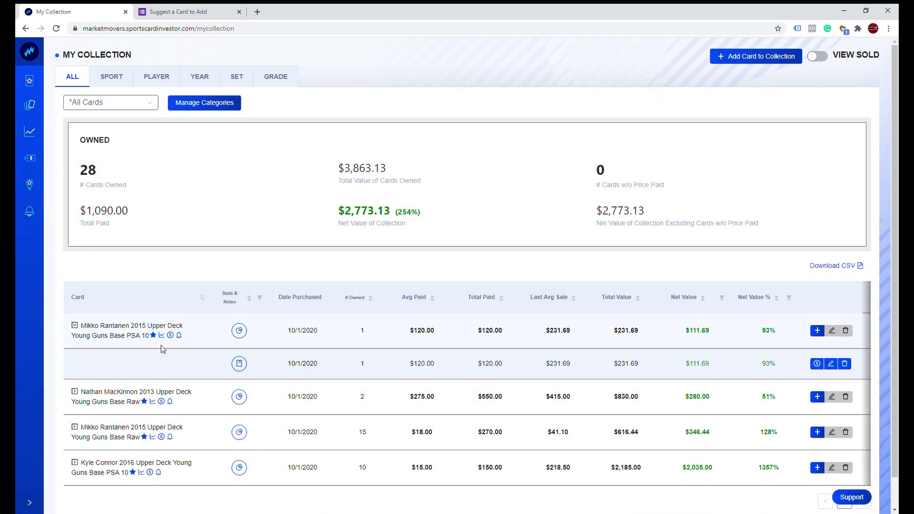
click(78, 327)
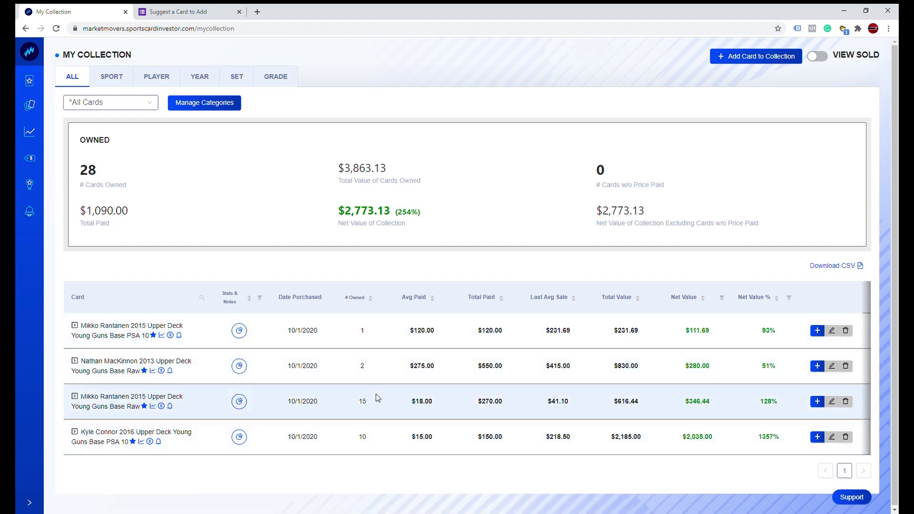
Check the number owned for the Mikko Rantanen raw and Kyle Connor PSA 10 cards
drag(353, 404, 430, 408)
double_click(361, 401)
double_click(364, 437)
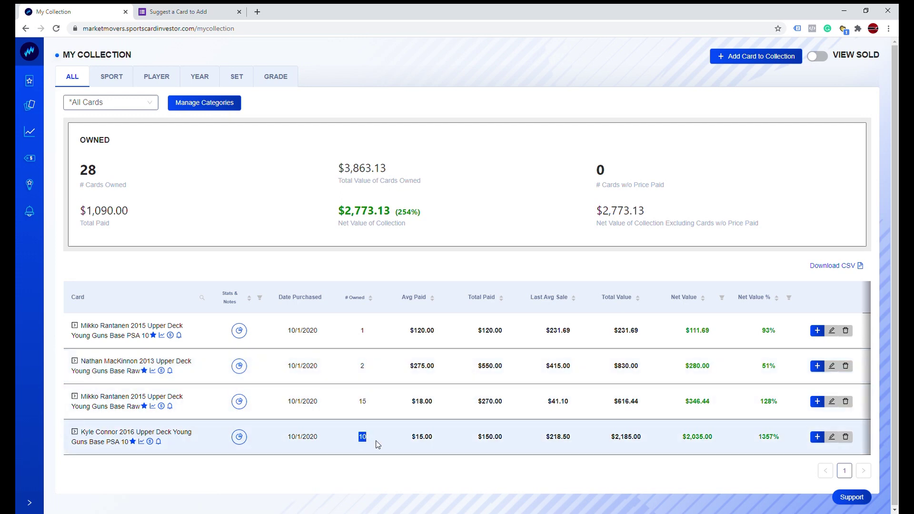
click(194, 273)
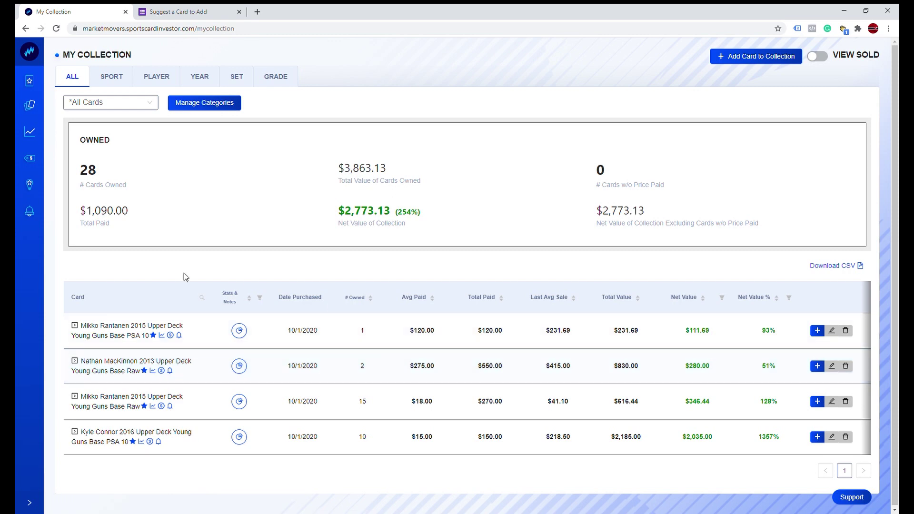
View My Sealed Wax, and open My Price Movements to check the Rantanen raw card's 7-day dollar change
mouse_move(30, 106)
click(74, 136)
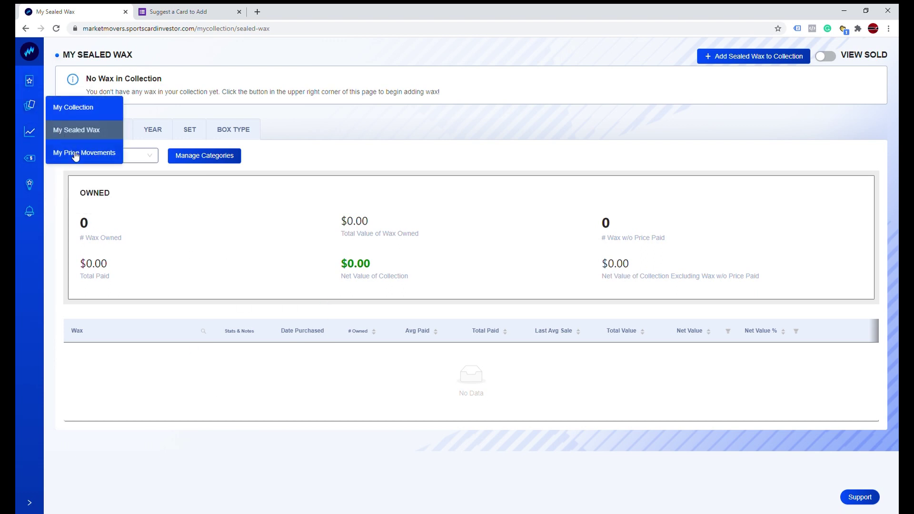
click(73, 153)
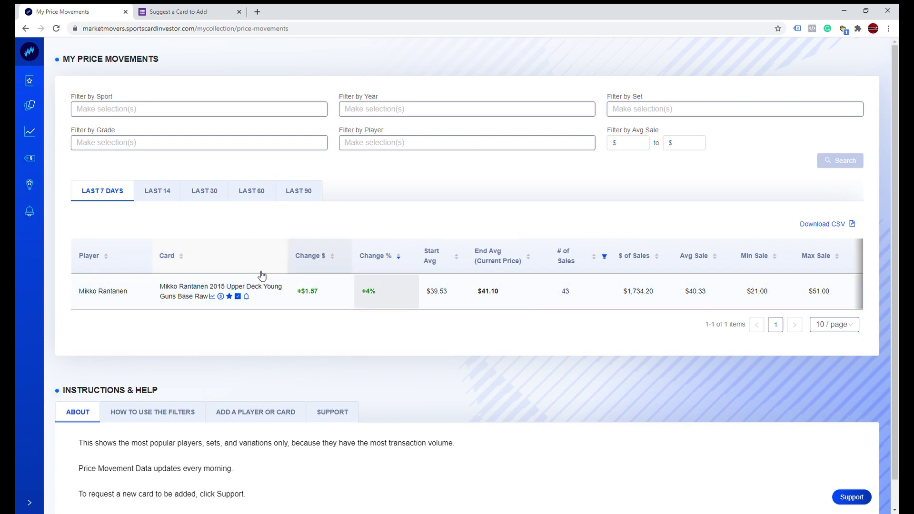
double_click(302, 295)
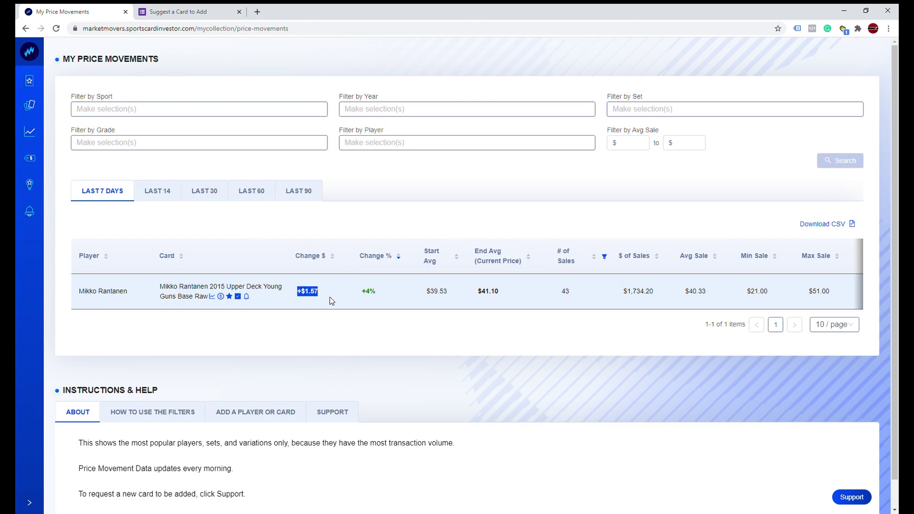
View the collection's price movements for the last 30, 60 and 90 days, checking the Rantanen cards' percentage change
click(213, 191)
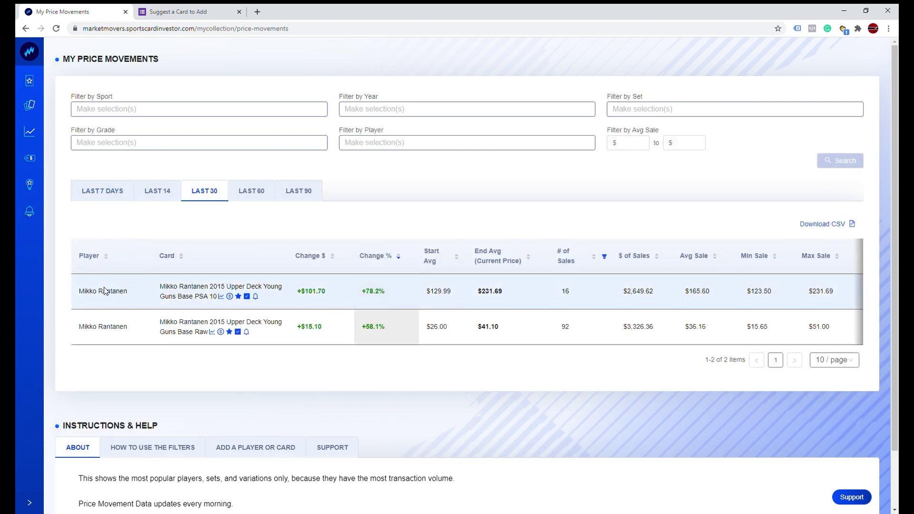
drag(361, 295, 403, 294)
click(252, 191)
click(297, 192)
drag(361, 292, 399, 296)
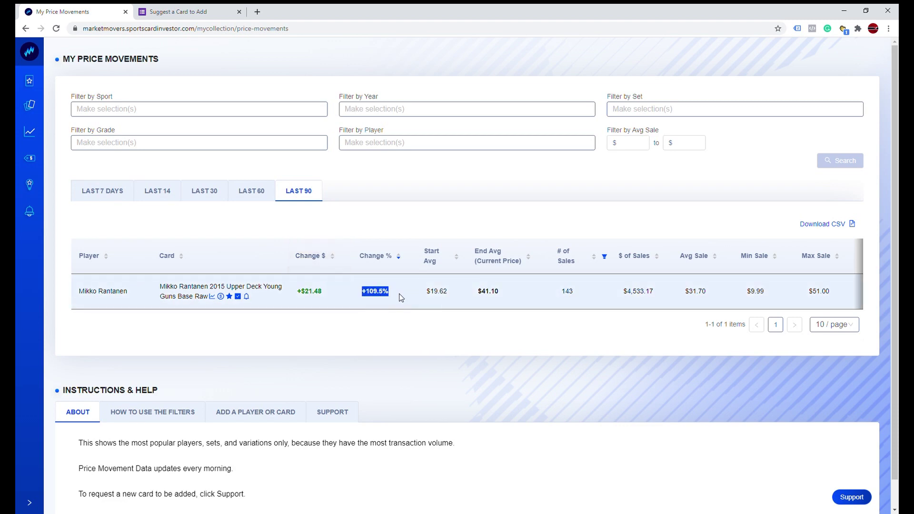
click(399, 297)
Compare the Rantanen raw card's 90-day start and end averages, and return to the last 7 days
drag(426, 296, 451, 299)
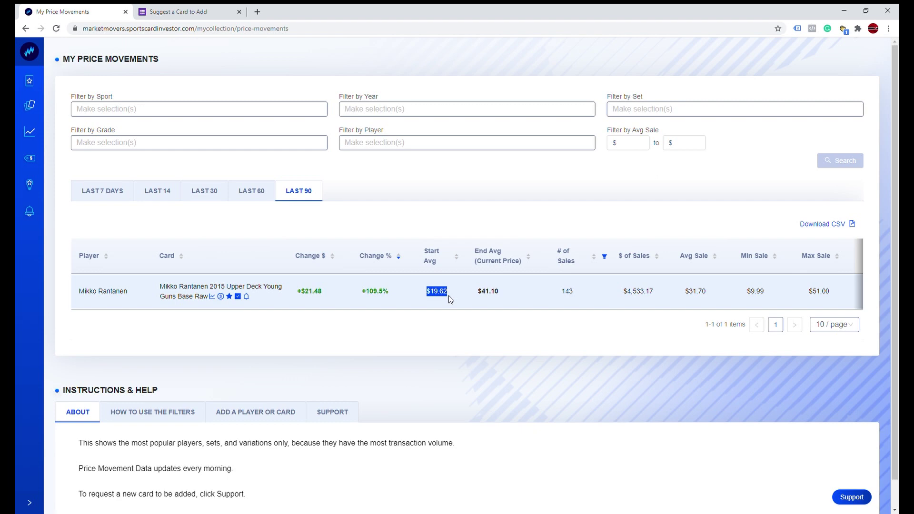
click(426, 295)
drag(426, 295, 457, 297)
drag(478, 293, 520, 295)
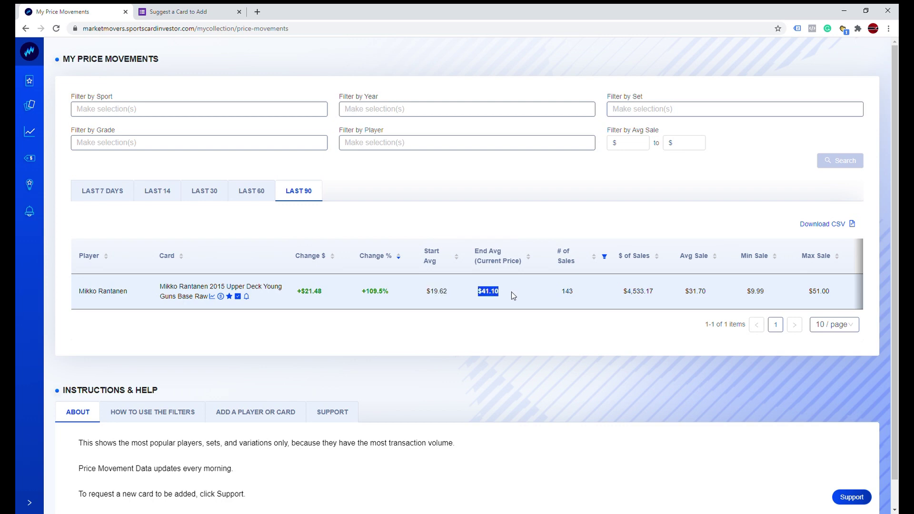
click(274, 208)
click(83, 193)
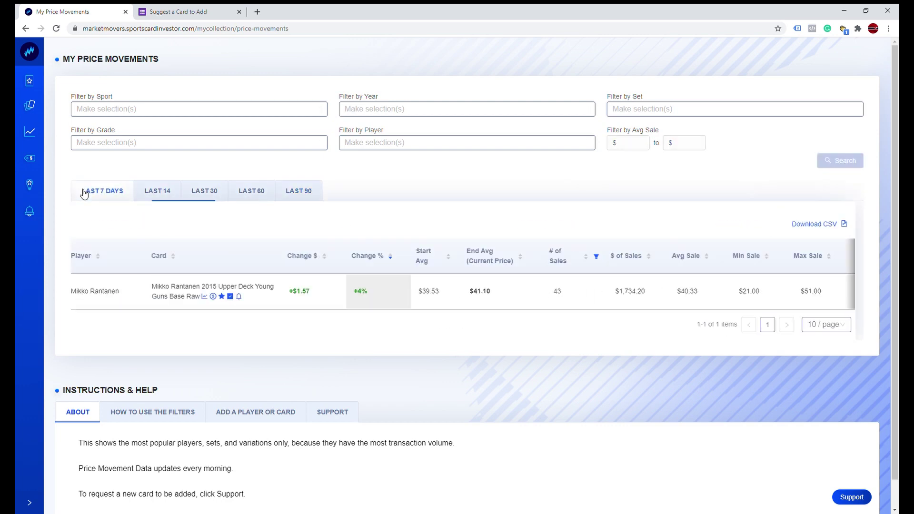
Open Popular Card Charts, search the players for "wayne", and choose Wayne Gretzky
mouse_move(30, 106)
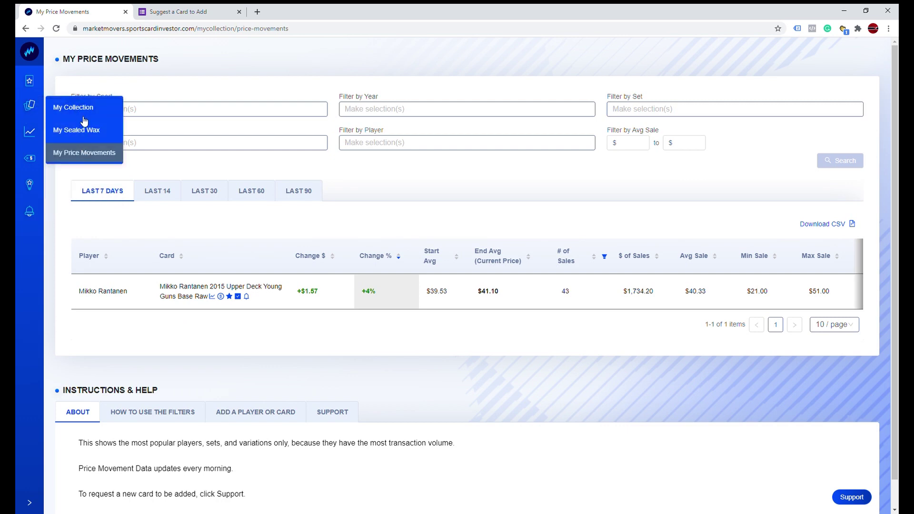
mouse_move(29, 131)
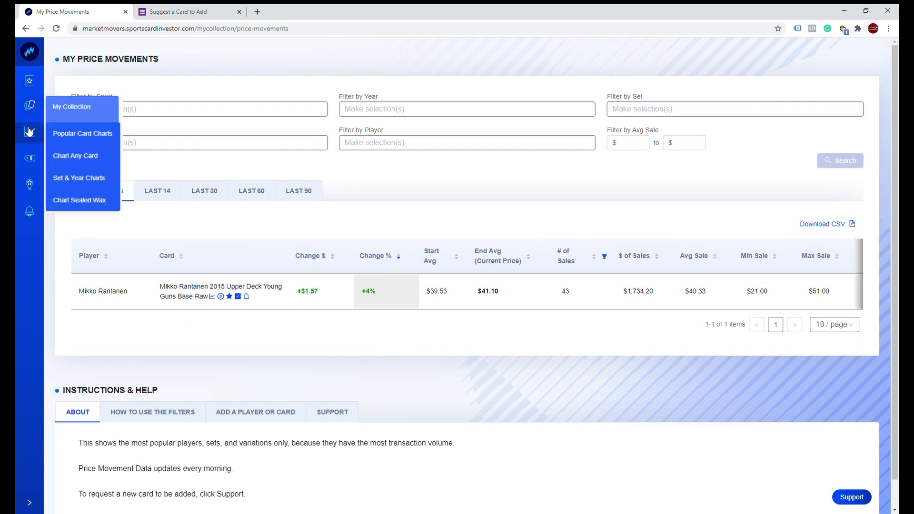
click(93, 138)
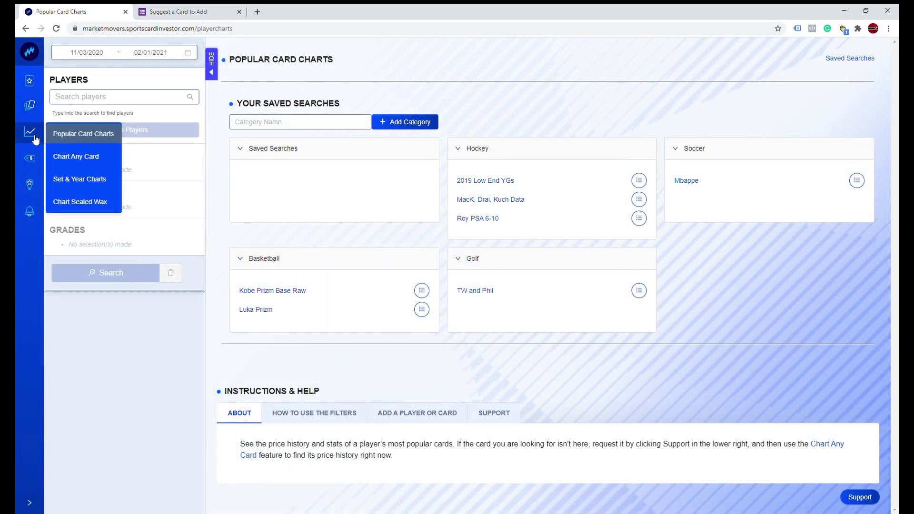
click(101, 96)
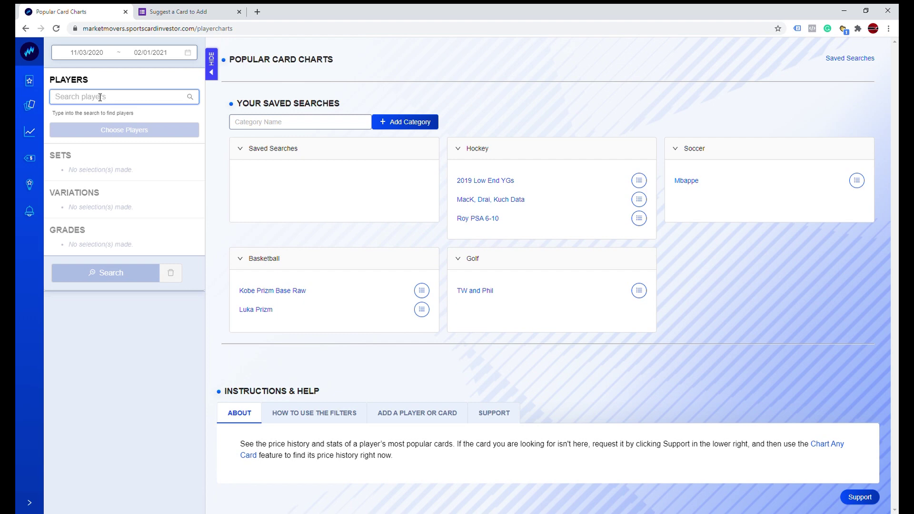
text(wayne)
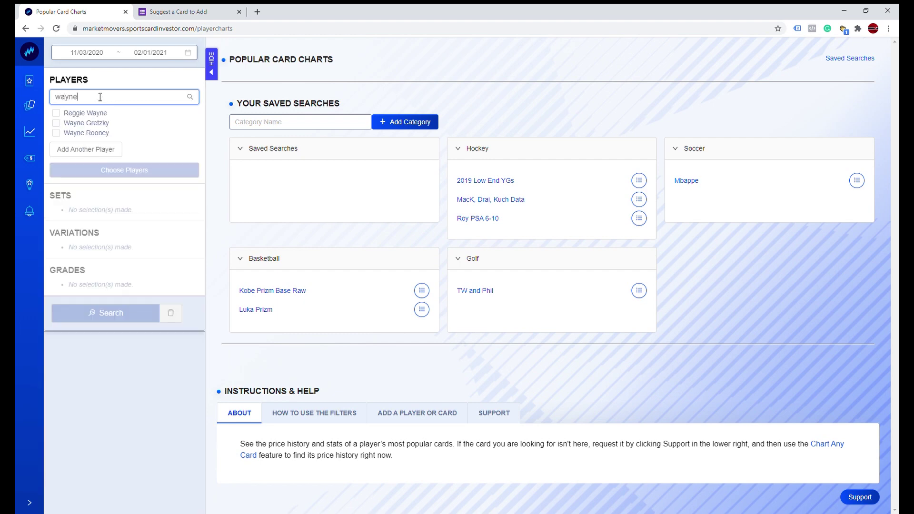
click(56, 123)
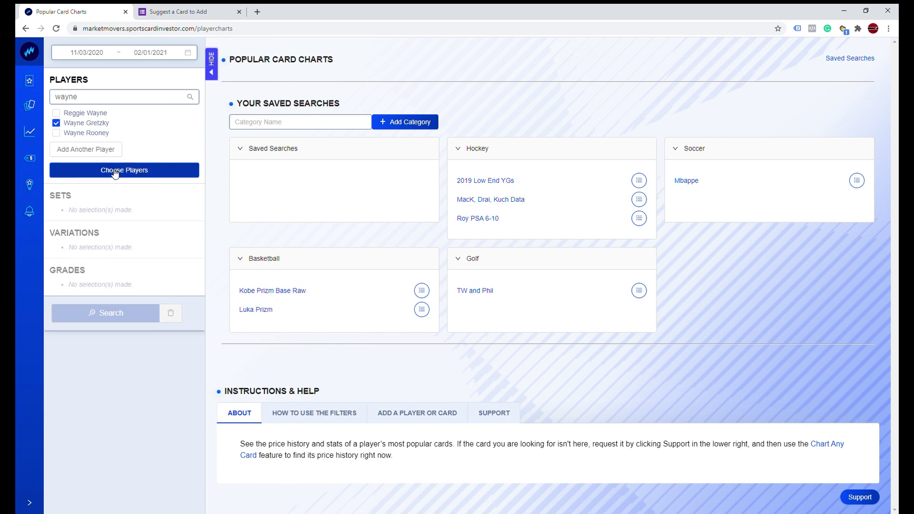
click(116, 172)
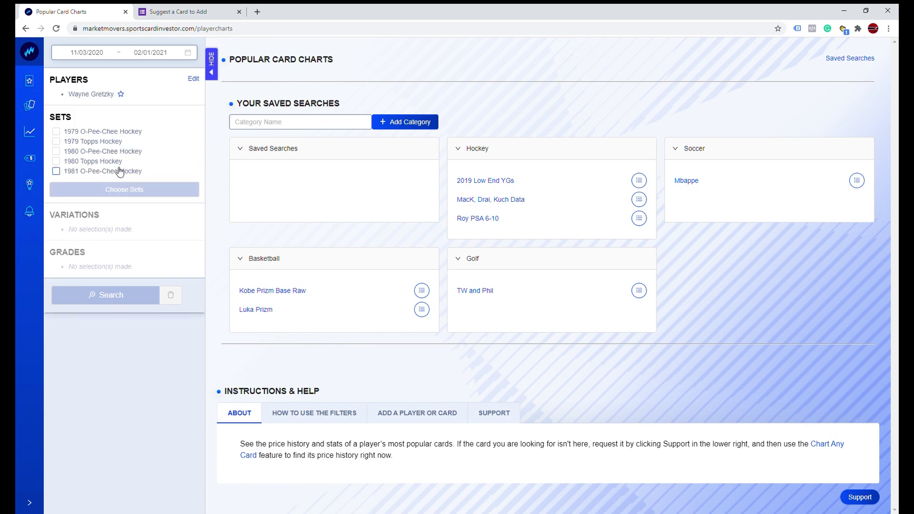
Choose the 1979 O-Pee-Chee Hockey set and the Base variation for the Gretzky chart
click(57, 132)
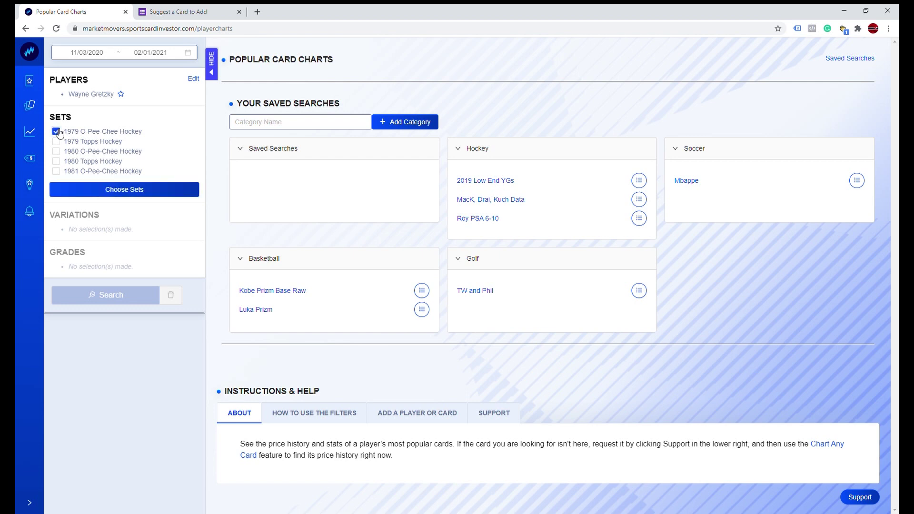
click(119, 191)
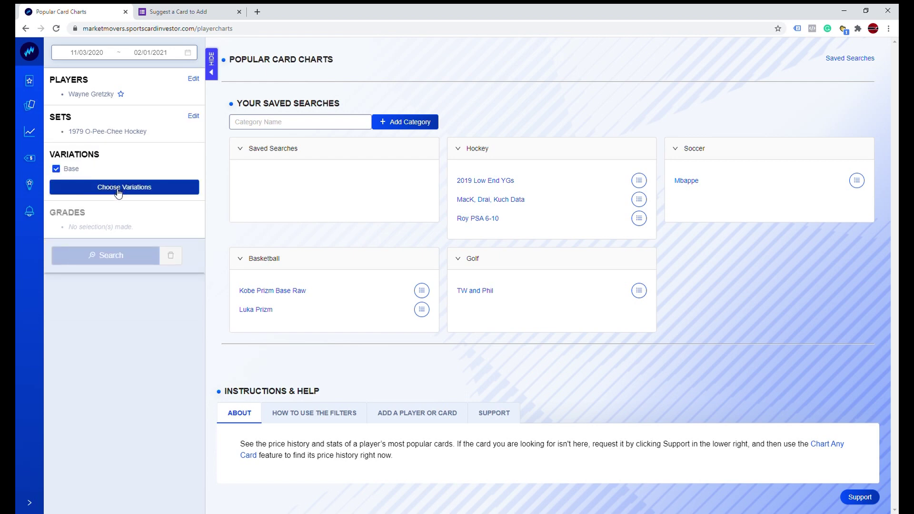
click(123, 188)
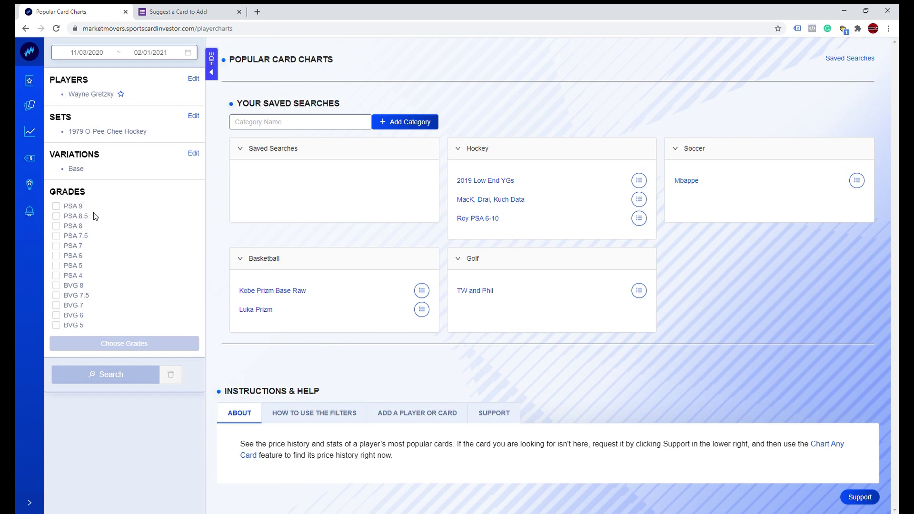
Choose the PSA 9, PSA 8, PSA 7, PSA 6 and PSA 5 grades, and run the search to chart the cards
click(57, 207)
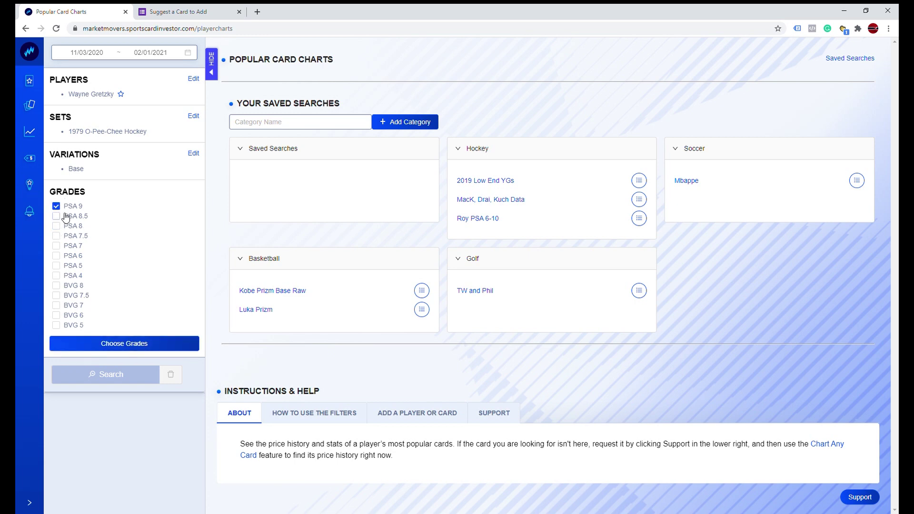
click(57, 226)
click(57, 246)
click(57, 256)
click(57, 266)
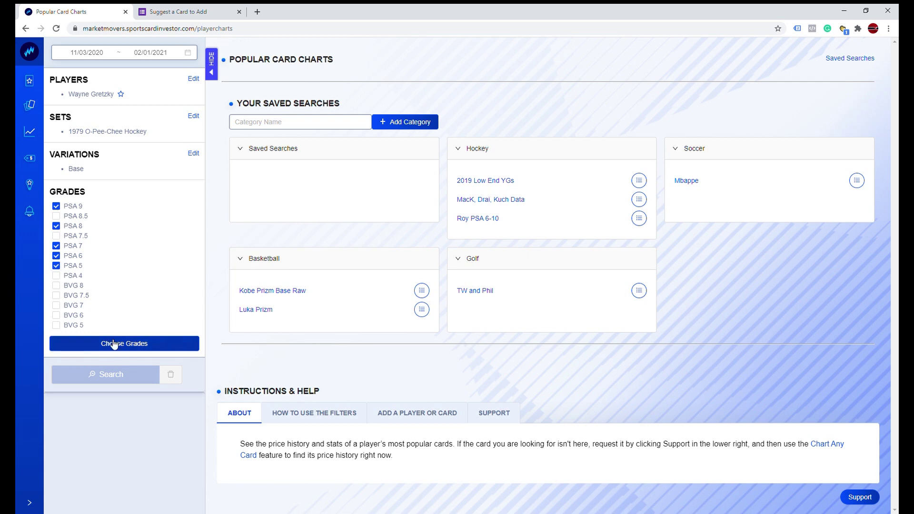
click(113, 344)
click(115, 284)
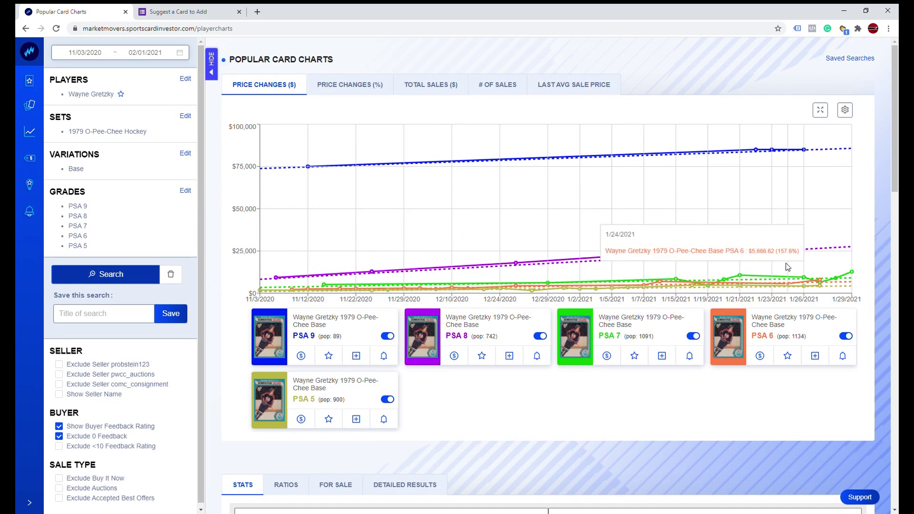
Review the grades available for the 1979 O-Pee-Chee Gretzky card, and rerun the search with the same grades
click(186, 192)
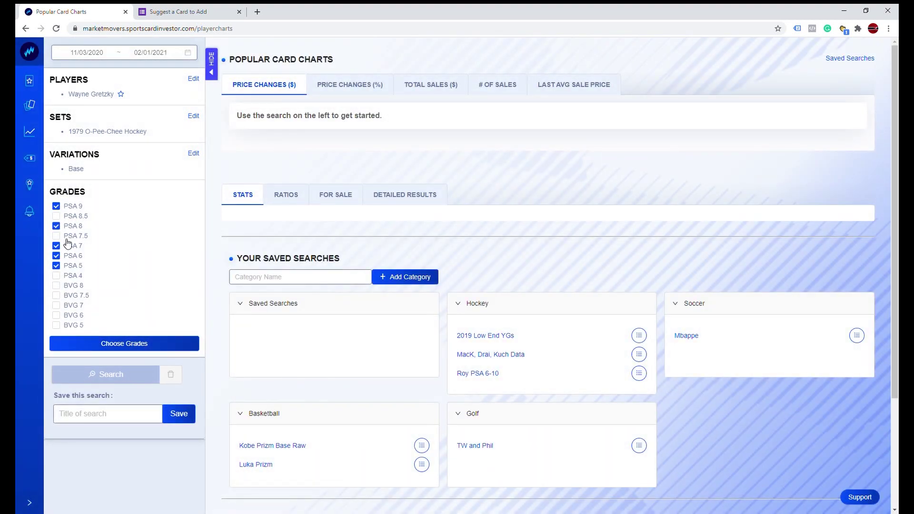
click(143, 341)
click(123, 274)
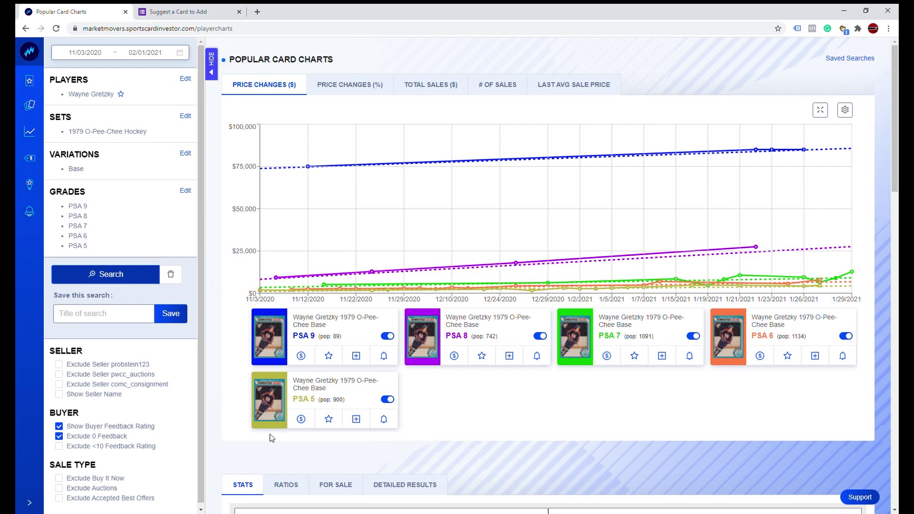
Save the current chart search with the title "Gretzky PSA"
scroll(424, 388, down, 3)
scroll(393, 398, up, 3)
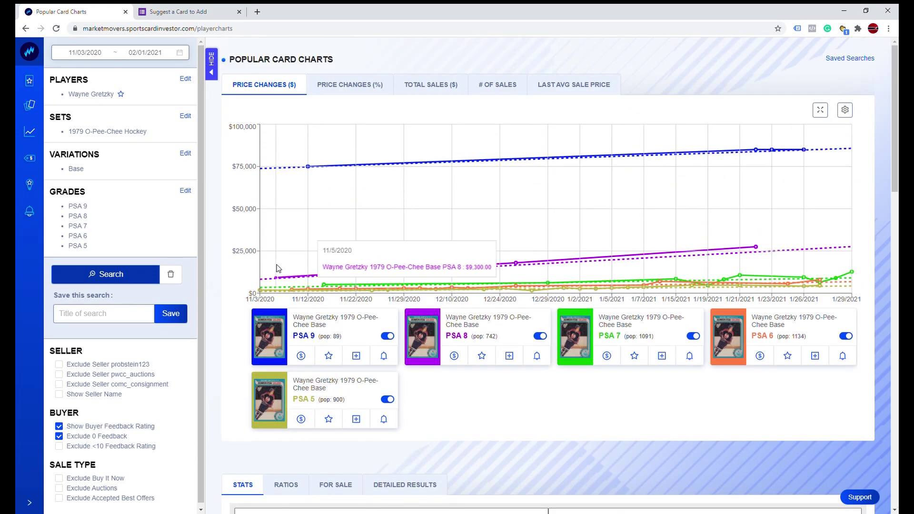
click(77, 320)
text(Gretzky PSA)
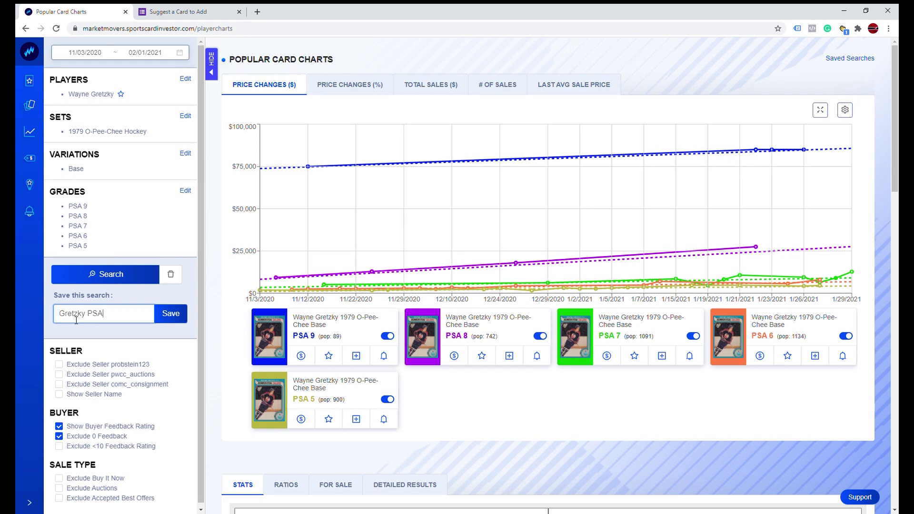
click(175, 315)
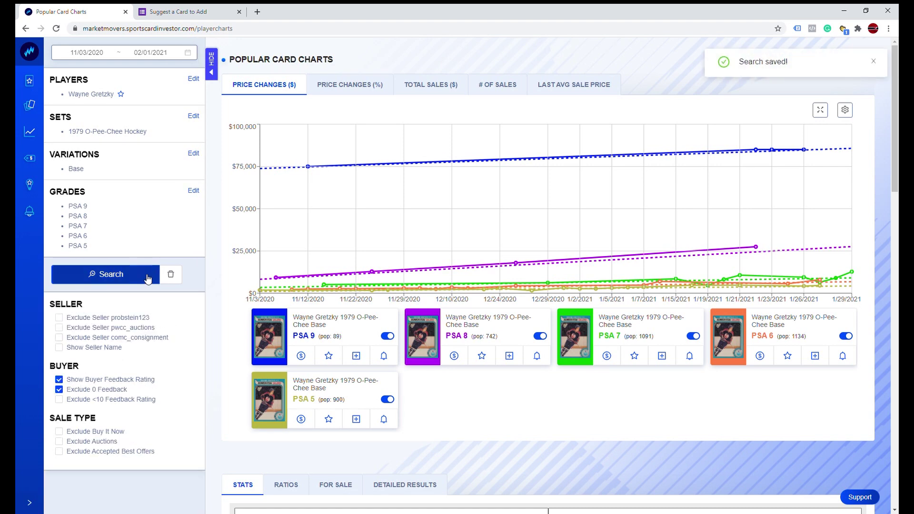
Mark the Gretzky PSA 9, PSA 8, PSA 7, PSA 6 and PSA 5 cards as favorites
click(330, 357)
click(482, 357)
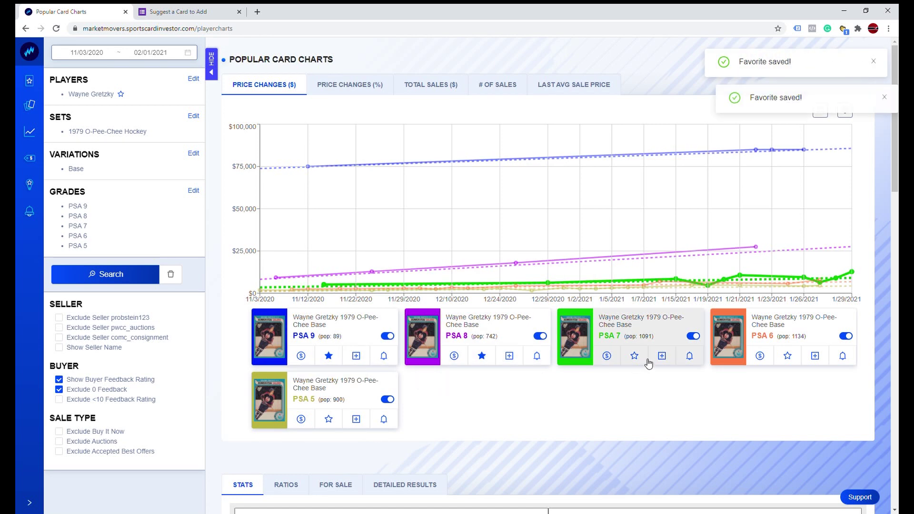
click(787, 356)
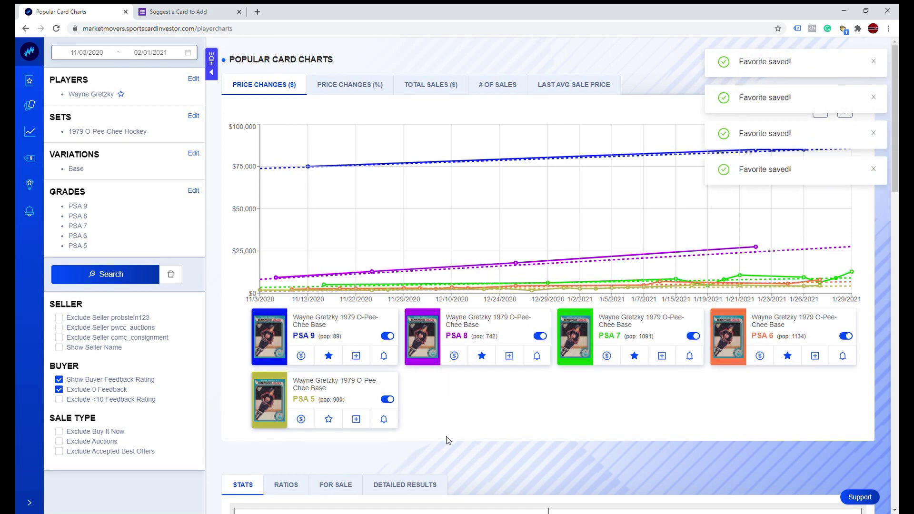
click(336, 423)
Review the price change chart and the sales stats for the Gretzky cards
scroll(415, 402, down, 1)
scroll(418, 402, down, 1)
scroll(450, 352, up, 2)
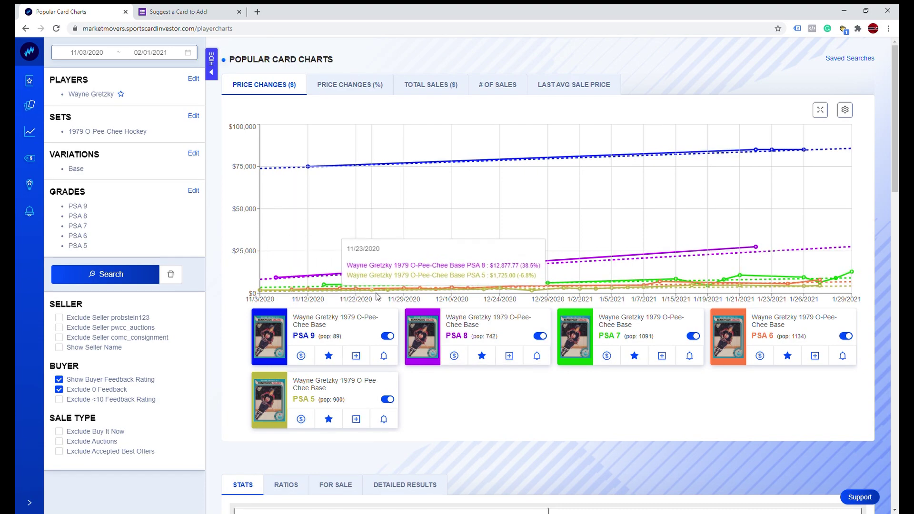
scroll(389, 296, down, 3)
scroll(461, 274, down, 3)
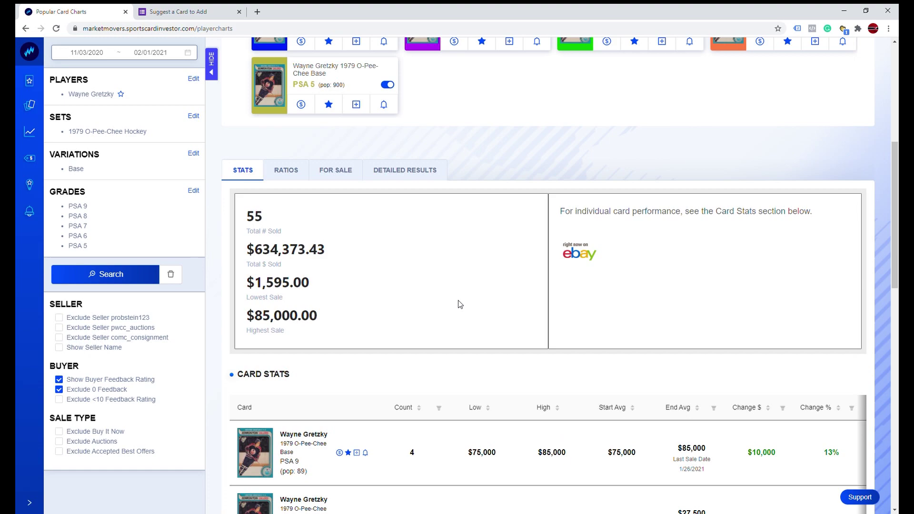
scroll(461, 304, up, 4)
scroll(443, 336, down, 1)
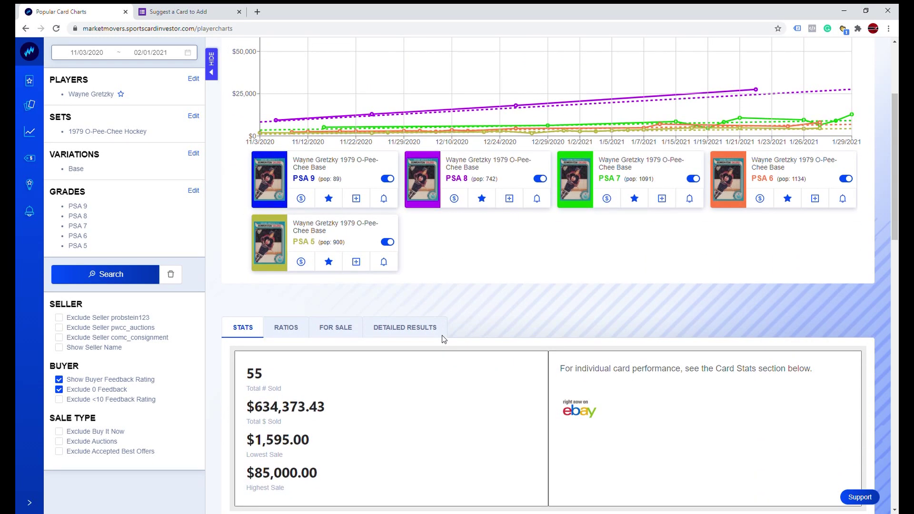
View the card ratios for the Gretzky cards, and check the ending average ratio of PSA 9 to PSA 8
click(296, 333)
scroll(549, 286, down, 3)
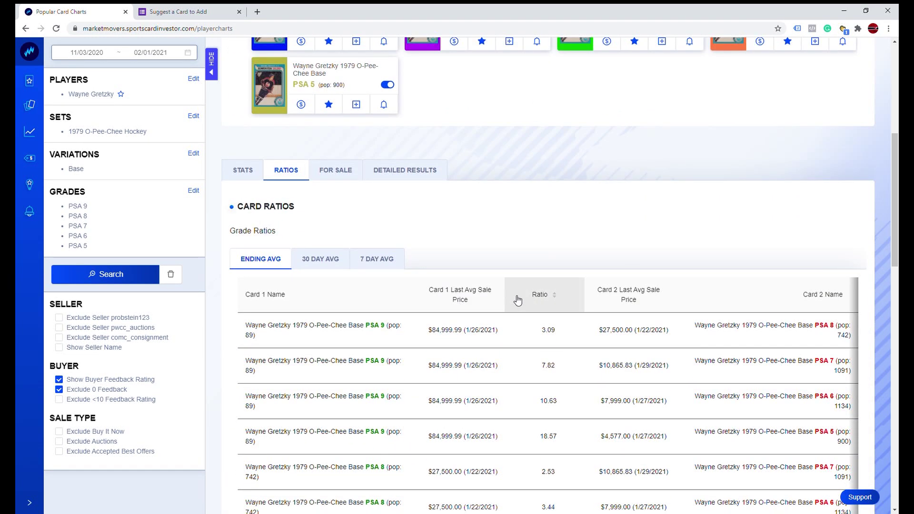
scroll(518, 300, down, 2)
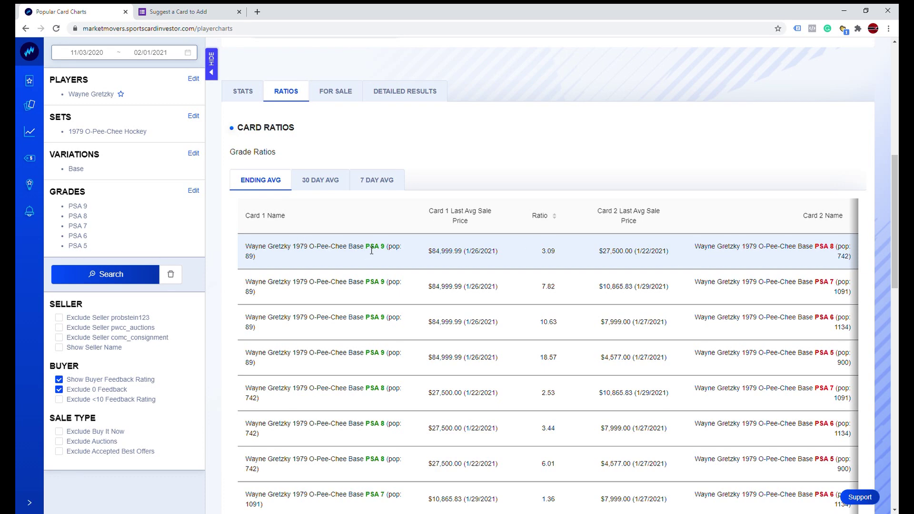
drag(542, 251, 566, 252)
click(532, 253)
drag(535, 254, 599, 255)
click(533, 255)
drag(539, 258, 570, 261)
click(550, 256)
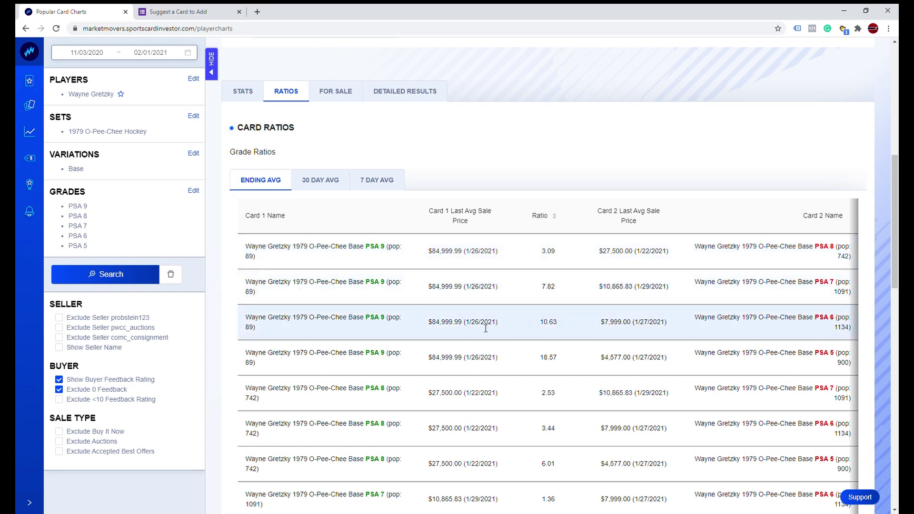
Check the PSA 9 to PSA 6 and PSA 5 ratios, and look through the remaining grade ratios
drag(532, 327, 585, 322)
click(536, 356)
scroll(535, 353, down, 3)
scroll(522, 356, up, 3)
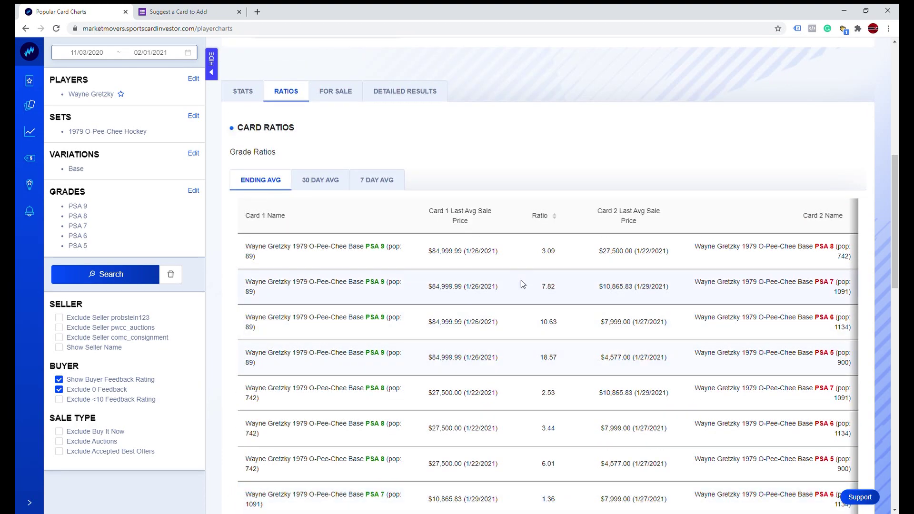
scroll(520, 281, down, 3)
scroll(520, 290, up, 3)
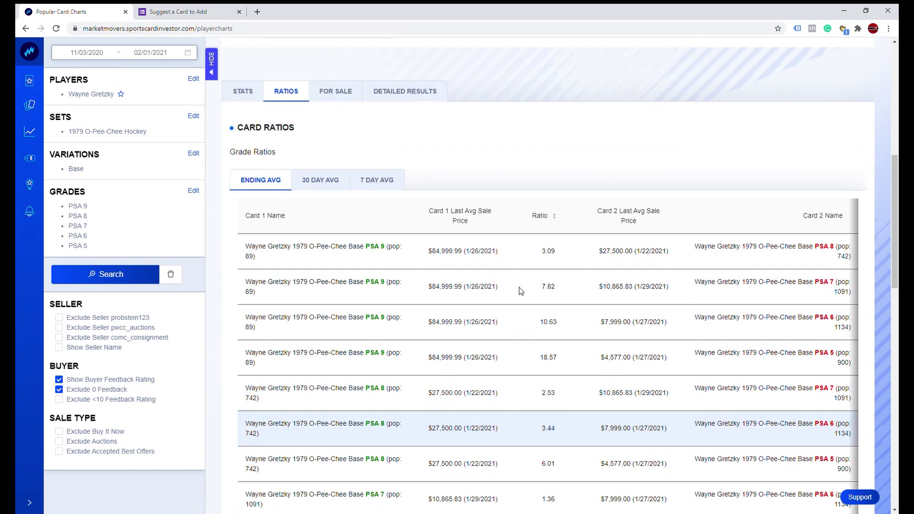
scroll(521, 290, down, 3)
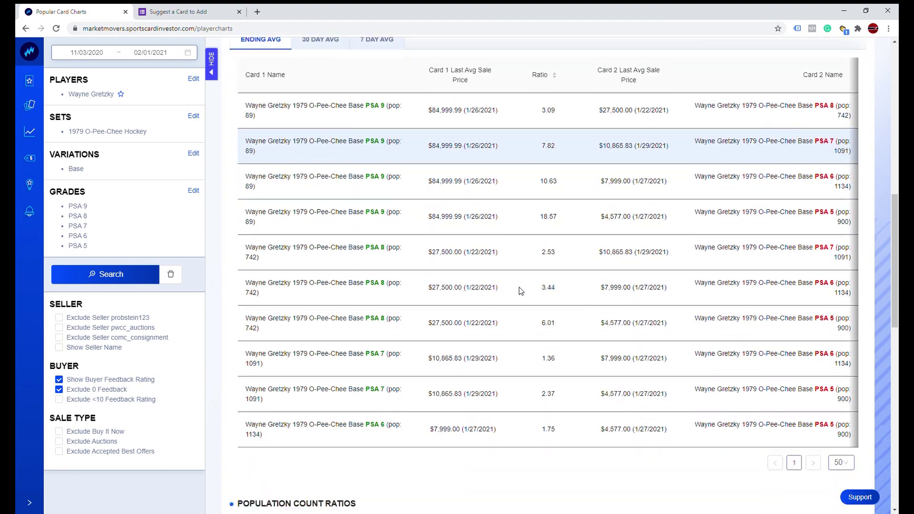
scroll(439, 255, up, 3)
scroll(441, 253, down, 3)
Check the PSA 9 card's dollars per pop count in the population count ratios
scroll(440, 252, down, 5)
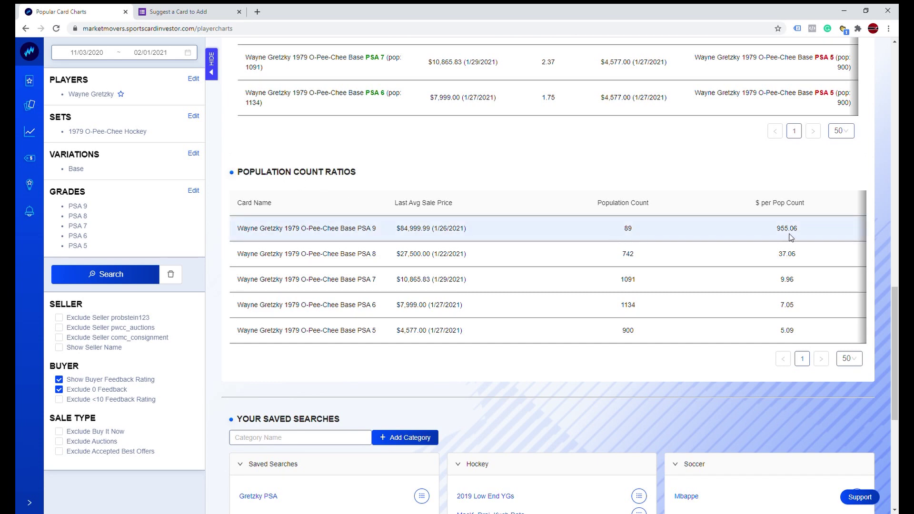
drag(775, 233, 808, 233)
click(809, 233)
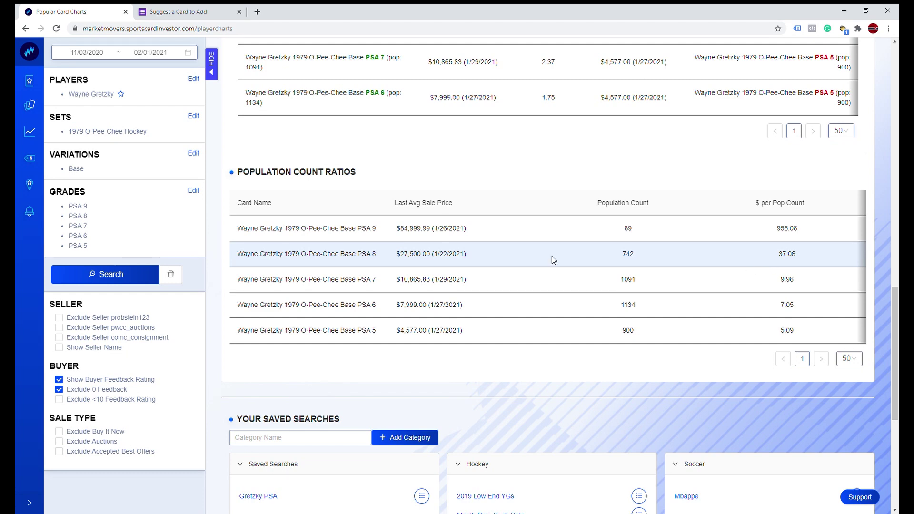
Look over the saved searches, and go back to the Popular Card Charts price change chart
scroll(552, 256, down, 6)
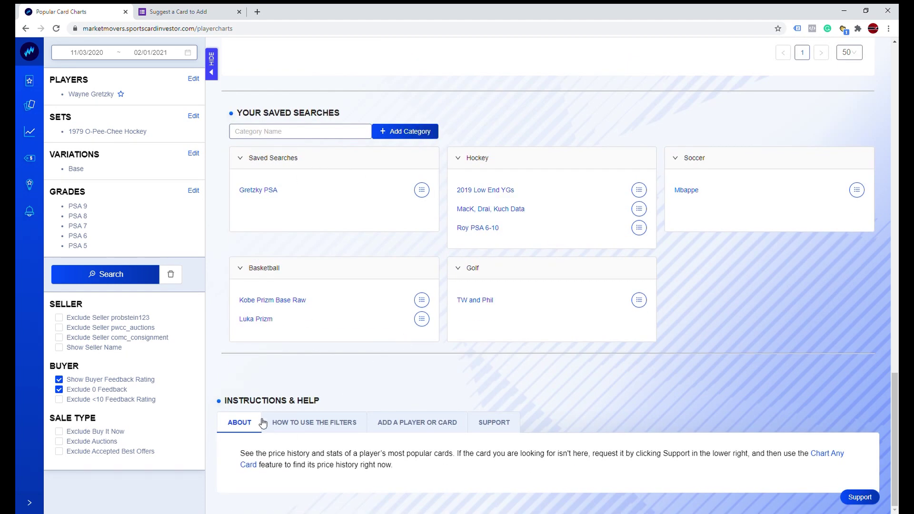
scroll(442, 323, up, 15)
scroll(443, 327, up, 1)
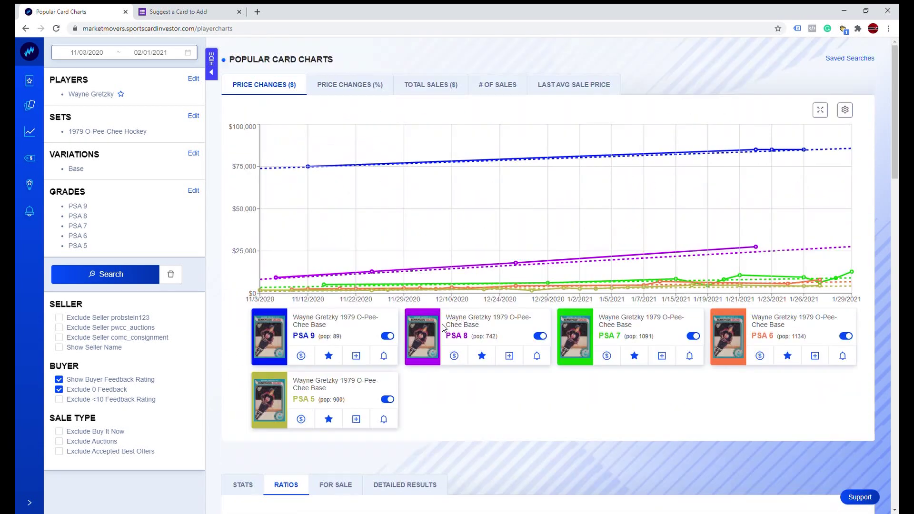
mouse_move(29, 131)
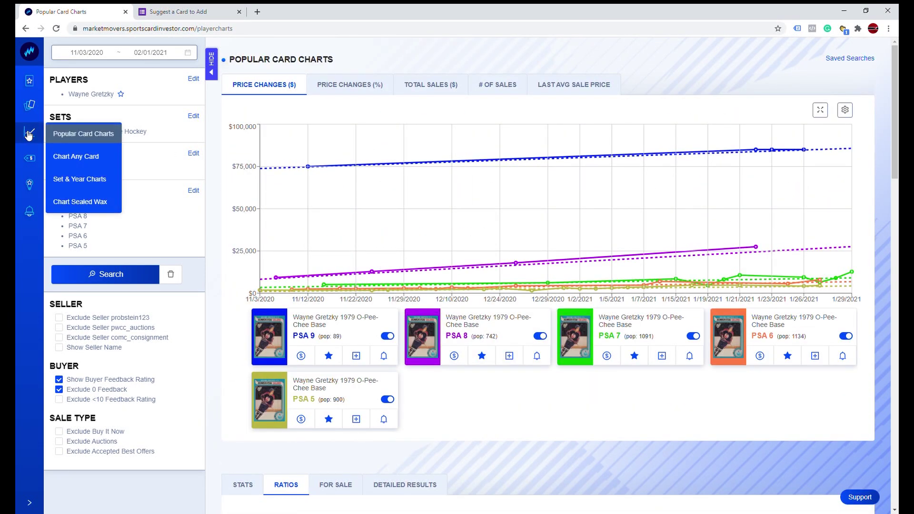
click(84, 134)
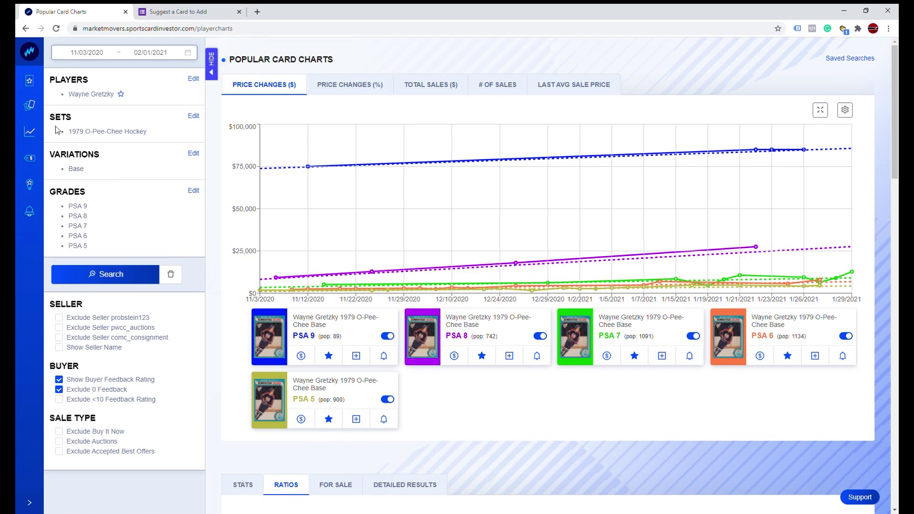
Open the Chart Any Card page and try out its player name field, leaving the field empty
mouse_move(31, 137)
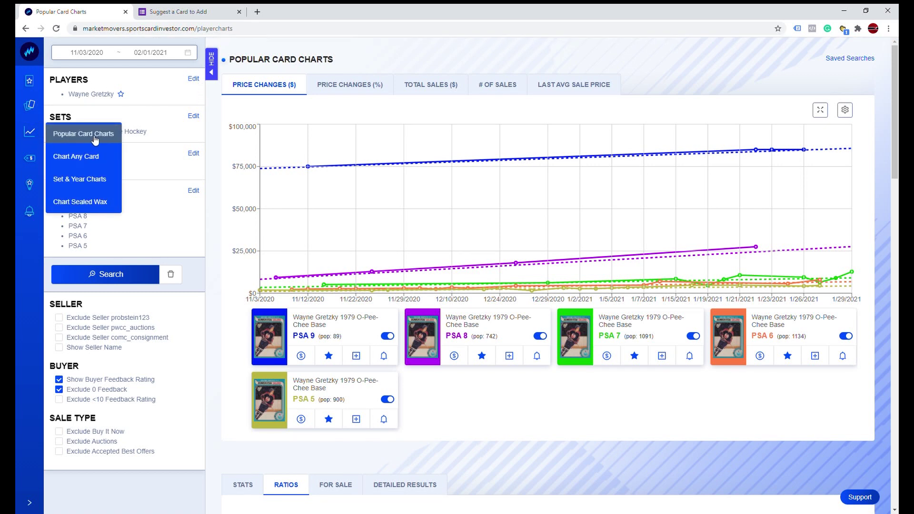
click(93, 151)
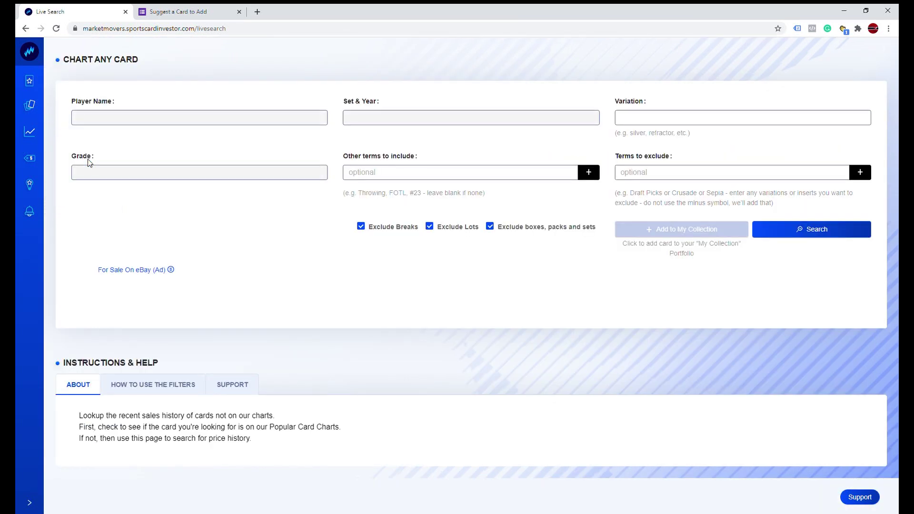
click(91, 119)
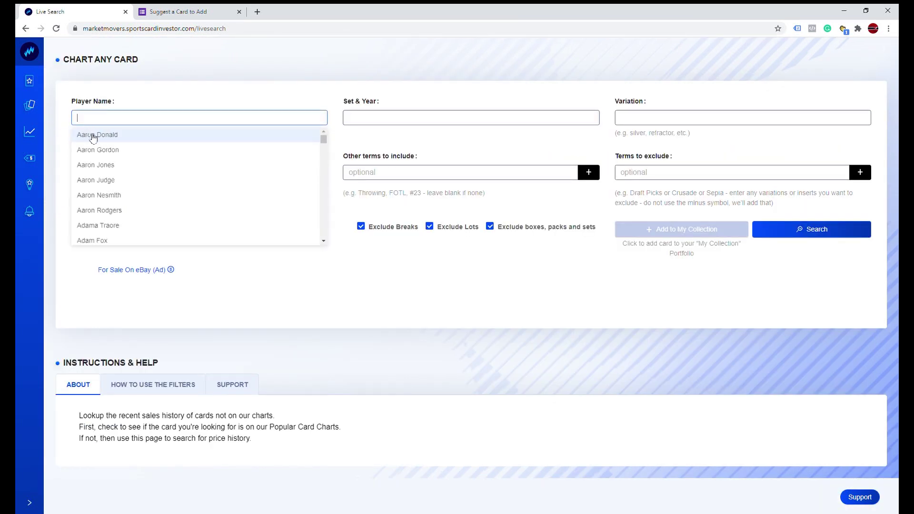
click(106, 179)
key(Tab)
drag(132, 118, 78, 123)
key(BackSpace)
Open Set & Year Charts and choose Hockey as the sport
mouse_move(38, 137)
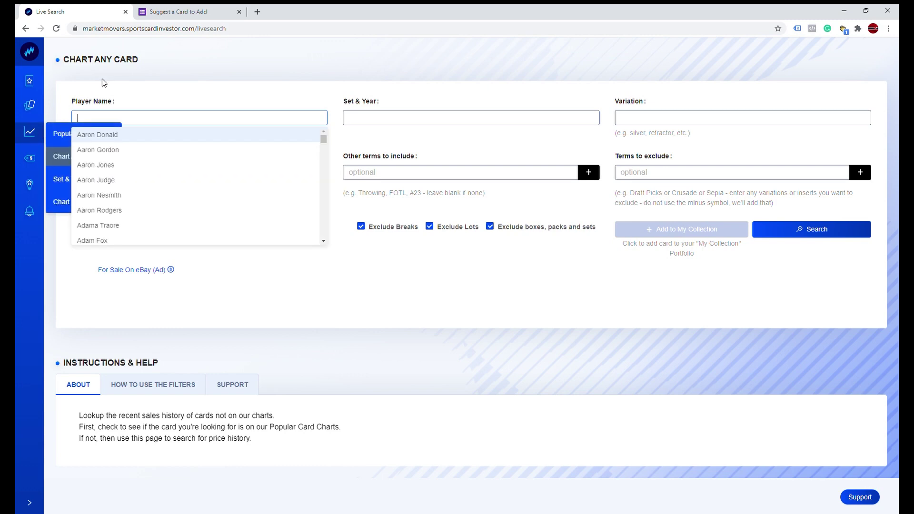
click(73, 182)
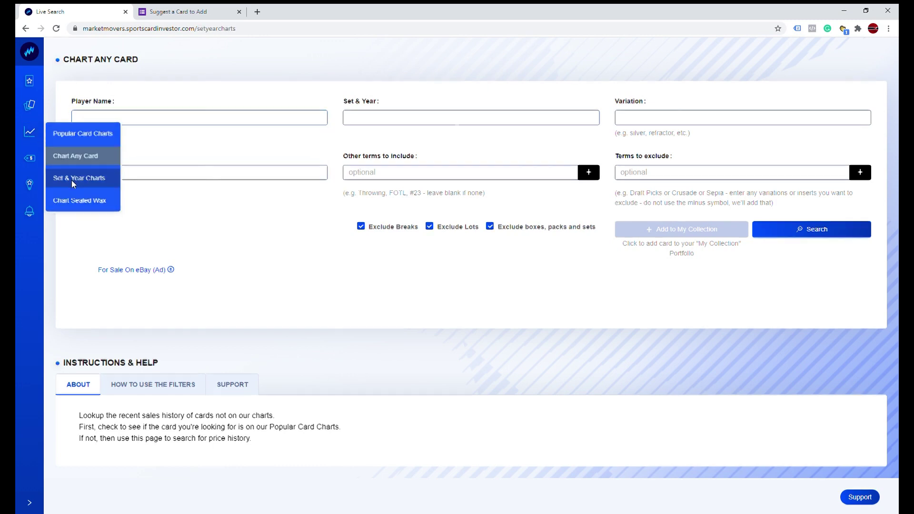
click(55, 144)
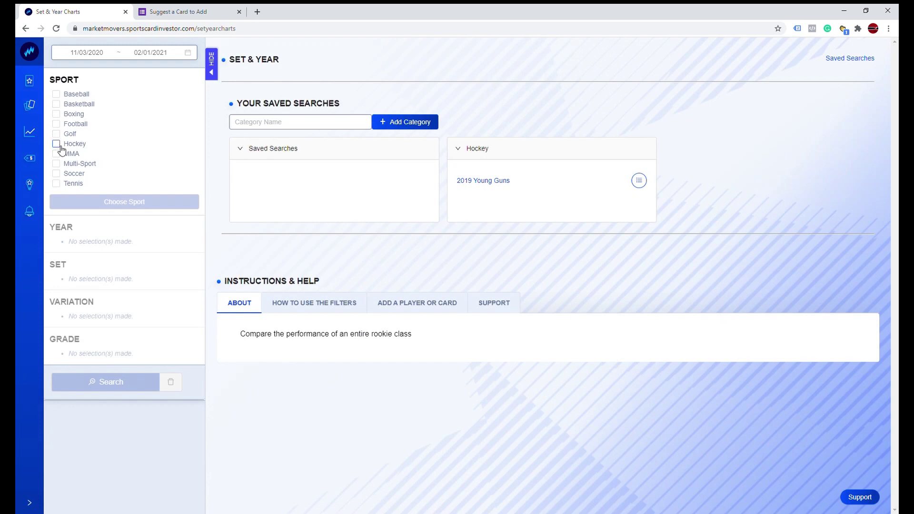
click(108, 203)
Choose 2015 as the year for the hockey set search
click(89, 135)
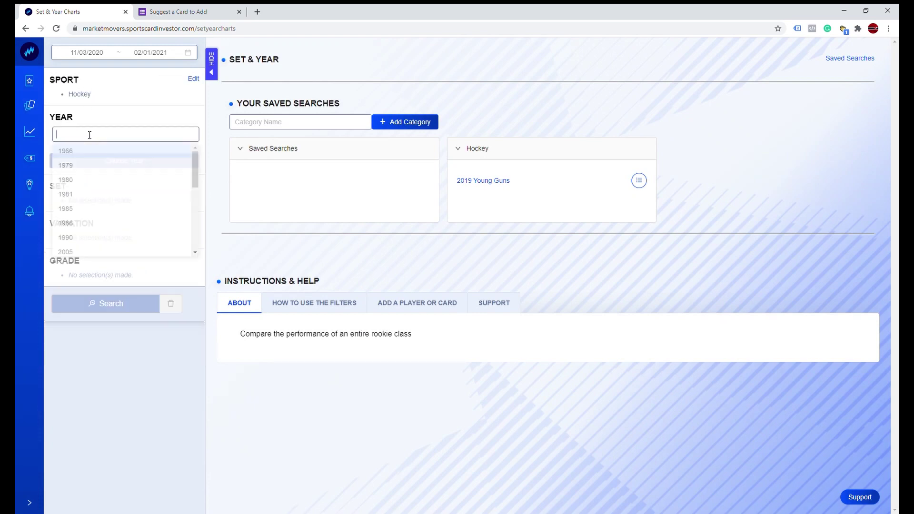
text(2019)
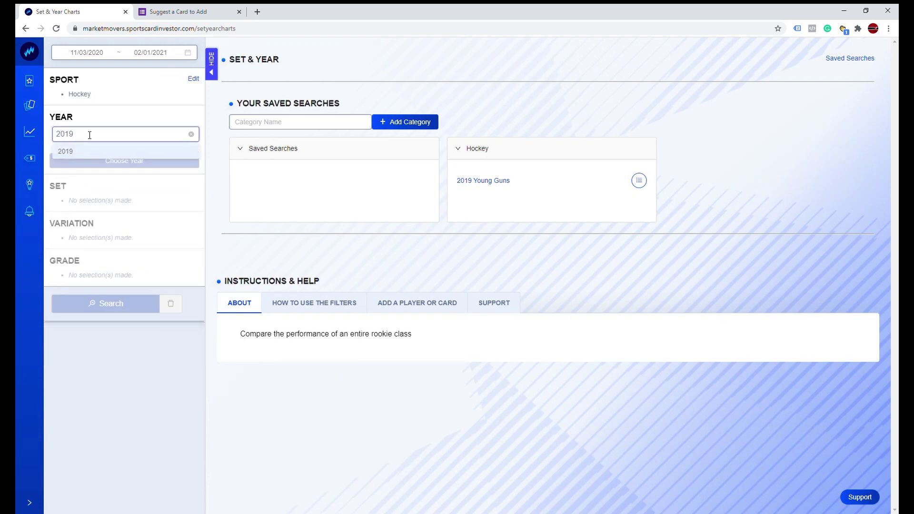
key(BackSpace)
key(BackSpace)
text(15)
click(84, 151)
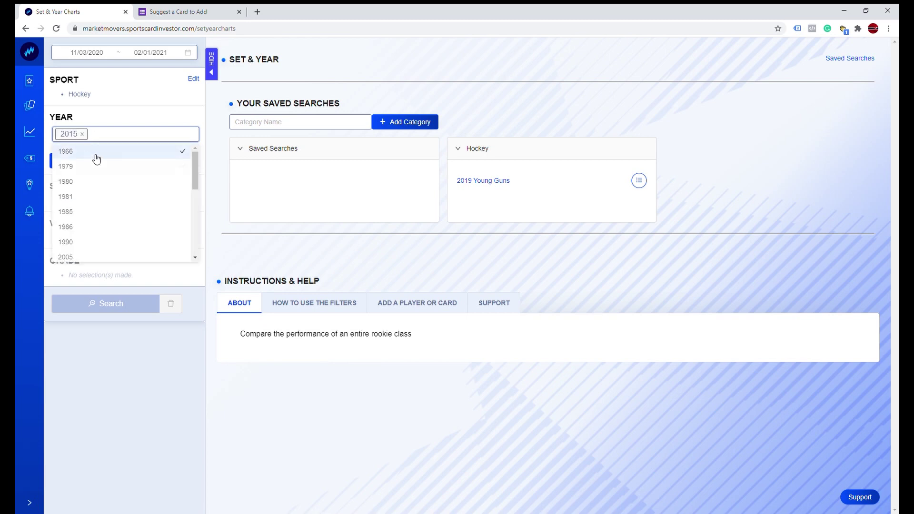
click(122, 116)
click(112, 160)
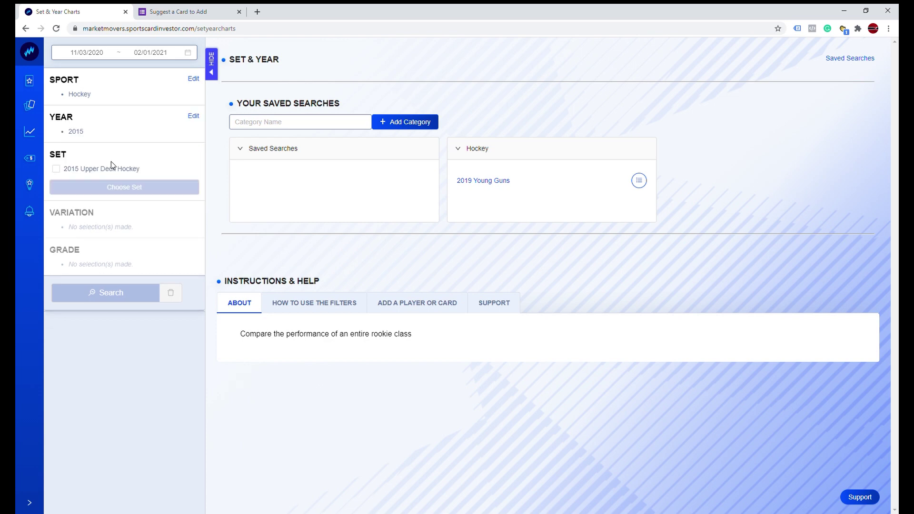
Choose the 2015 Upper Deck Hockey set with the Young Guns Base variation
click(56, 169)
click(119, 188)
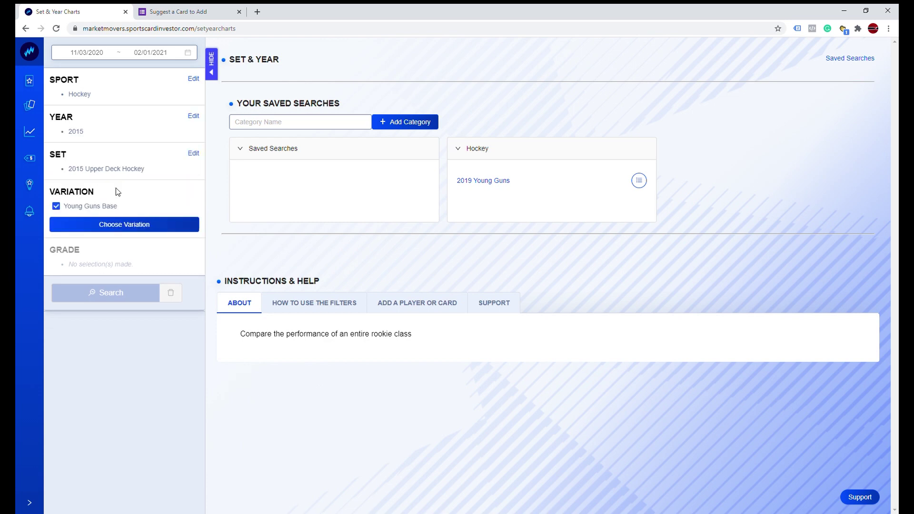
click(118, 224)
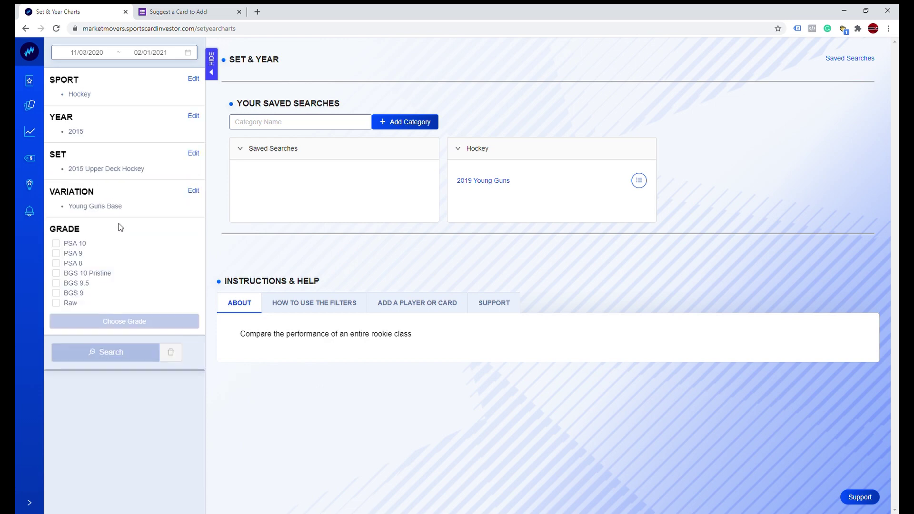
Choose the PSA 10 and Raw grades and run the set and year search
click(56, 244)
click(55, 303)
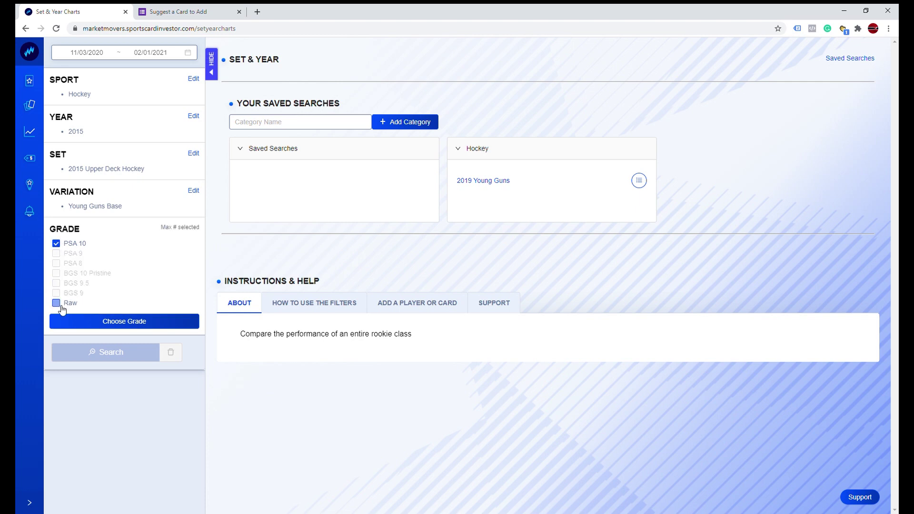
click(127, 321)
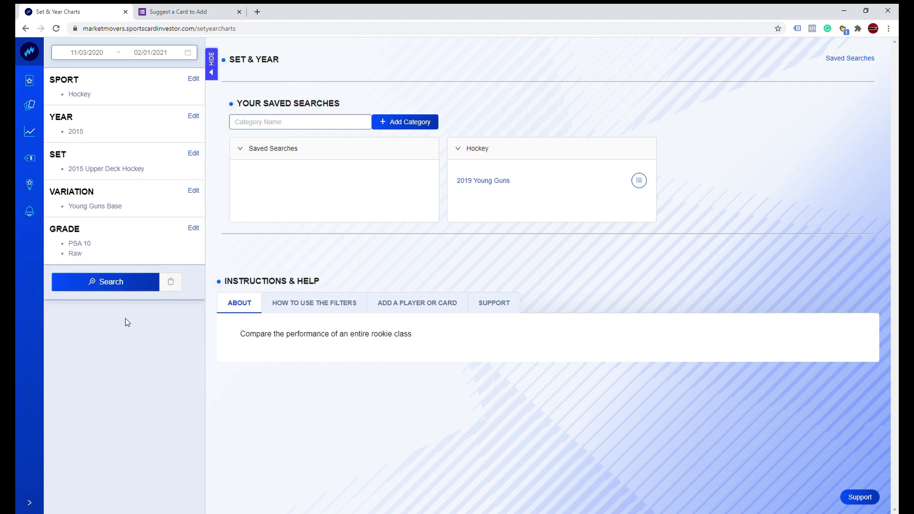
click(107, 282)
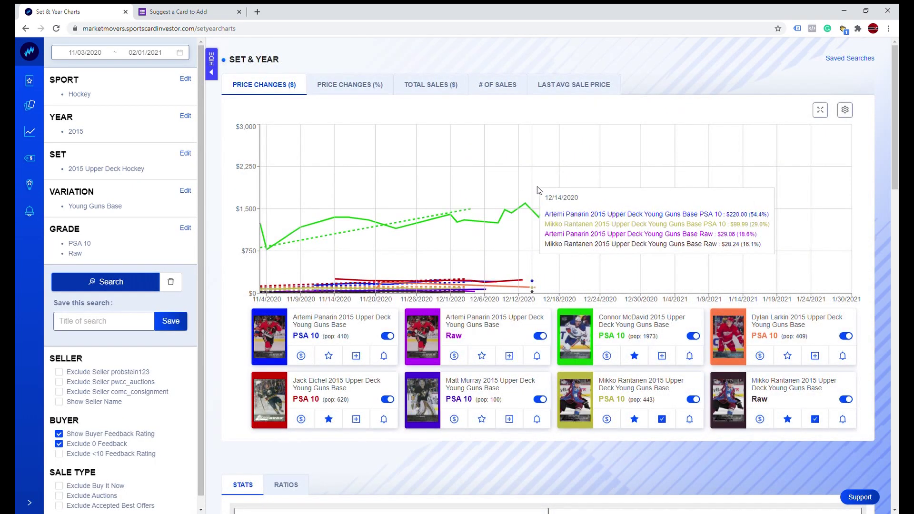
Look over the charted rookies, and add both Artemi Panarin cards, the Matt Murray card and the Dylan Larkin card to favorites
scroll(680, 259, down, 2)
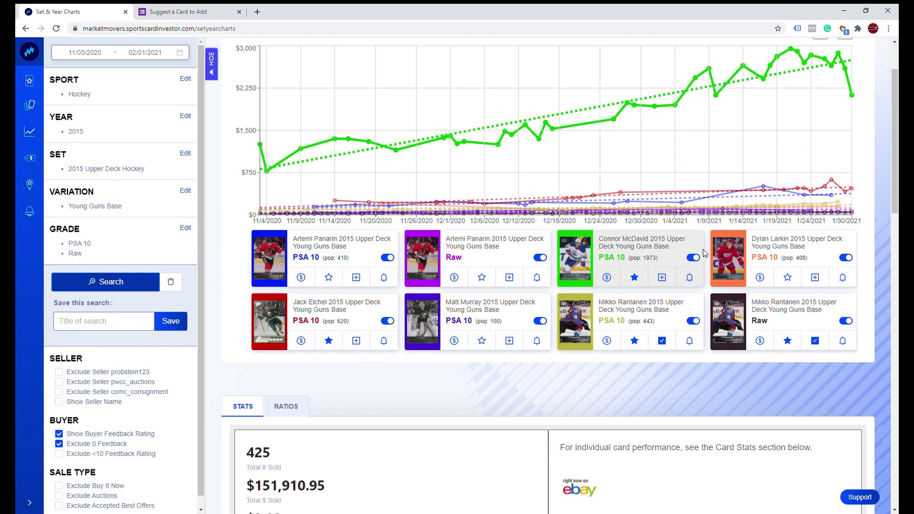
mouse_move(576, 219)
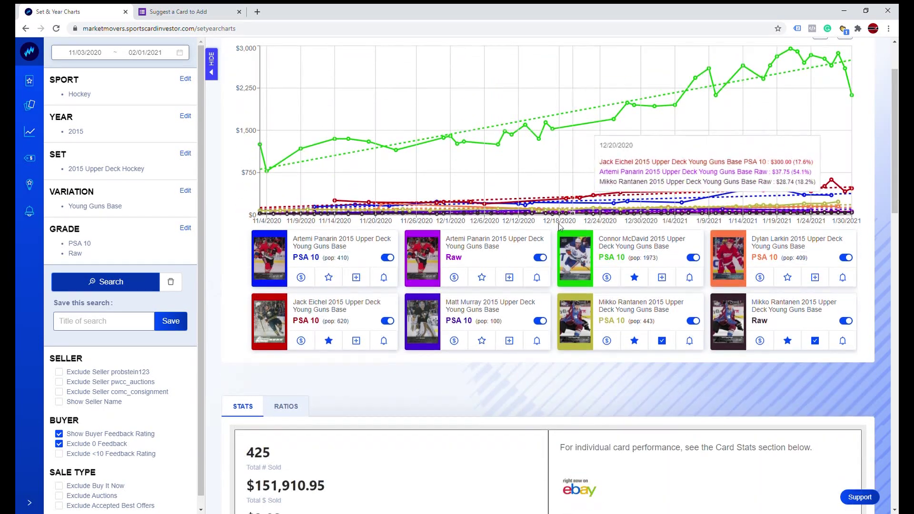
scroll(535, 224, up, 2)
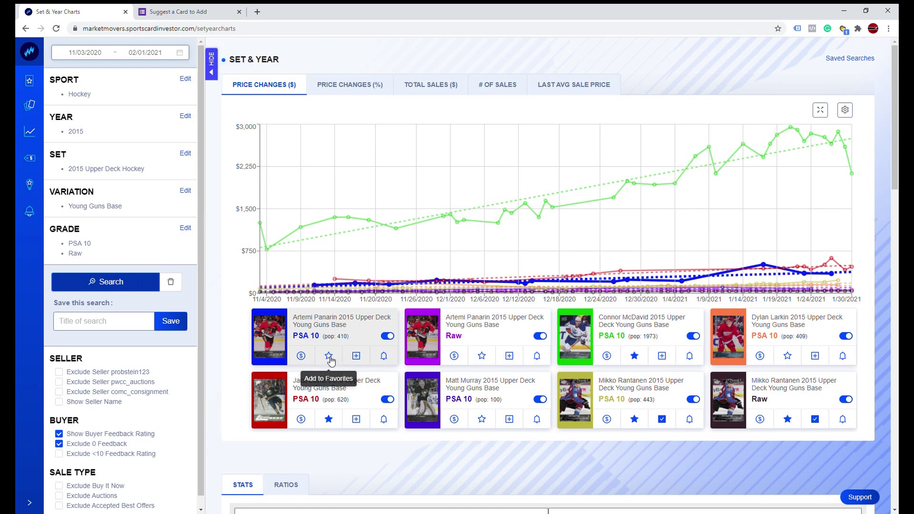
click(482, 356)
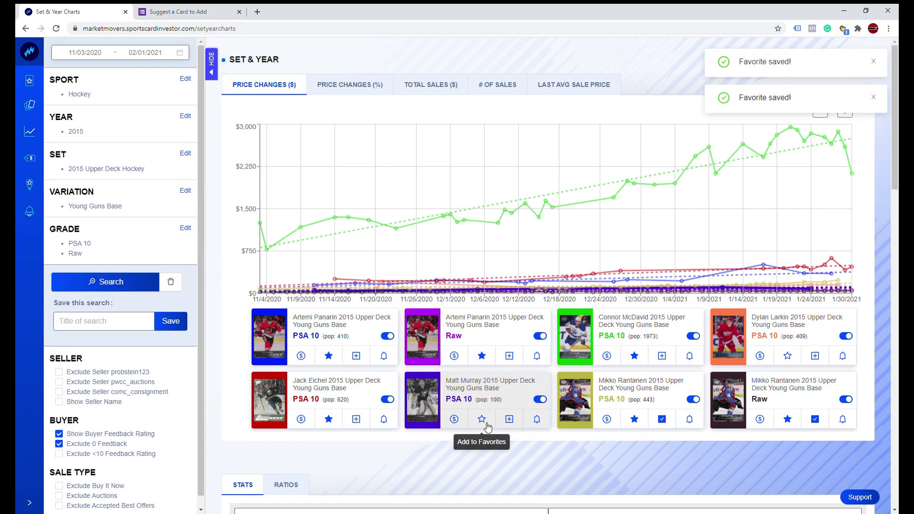
click(787, 356)
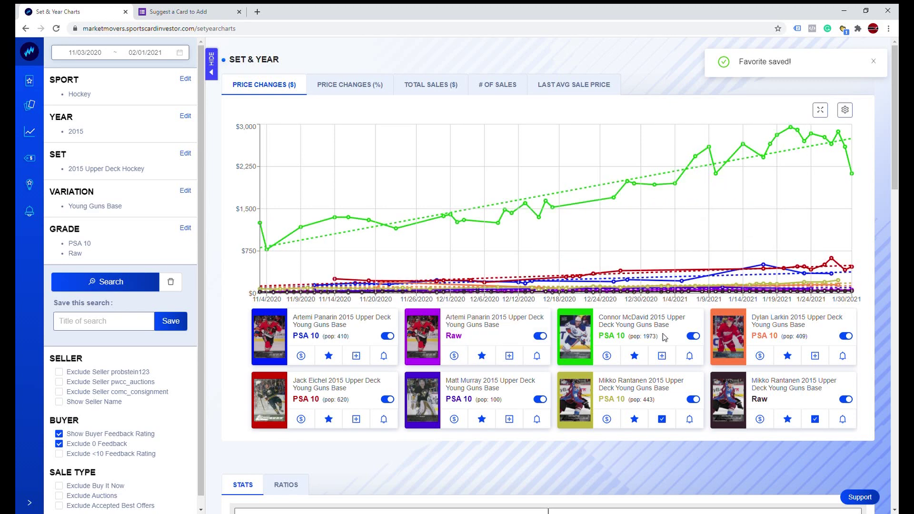
Hide every card on the price chart except the Dylan Larkin PSA 10 and the Mikko Rantanen PSA 10
click(693, 335)
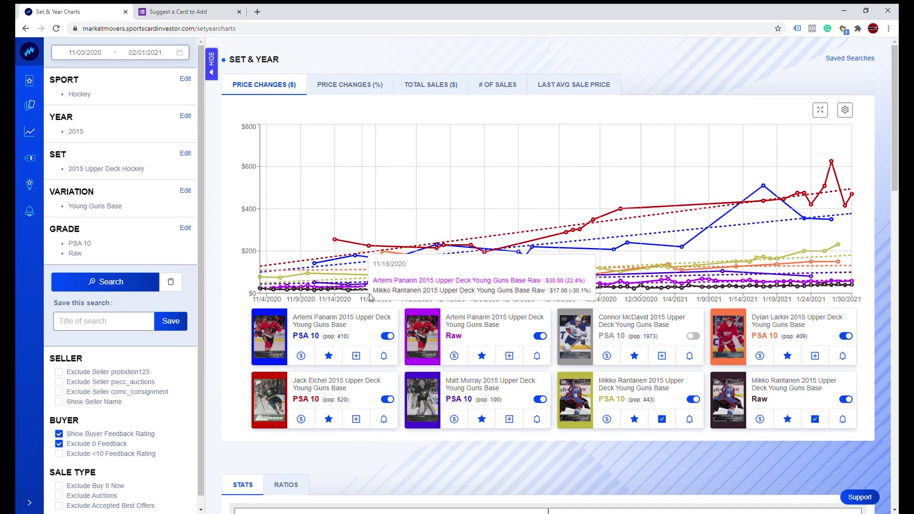
click(391, 337)
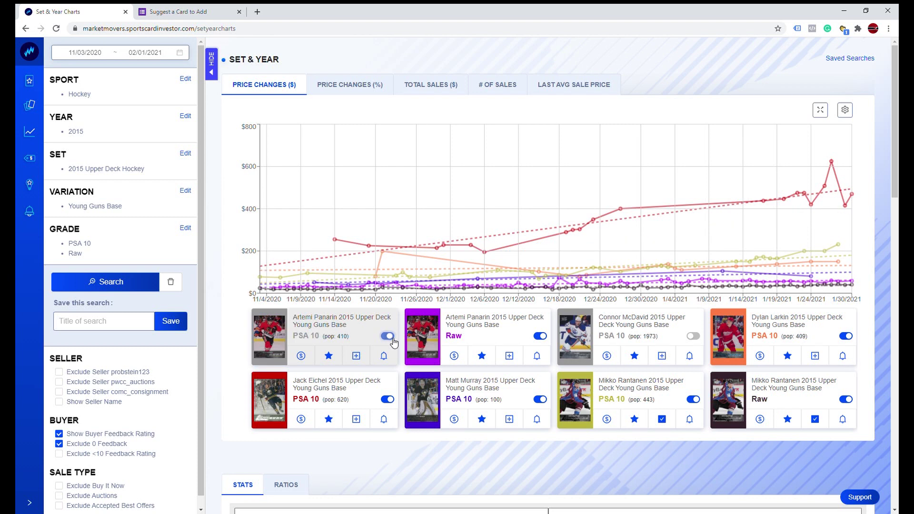
click(542, 338)
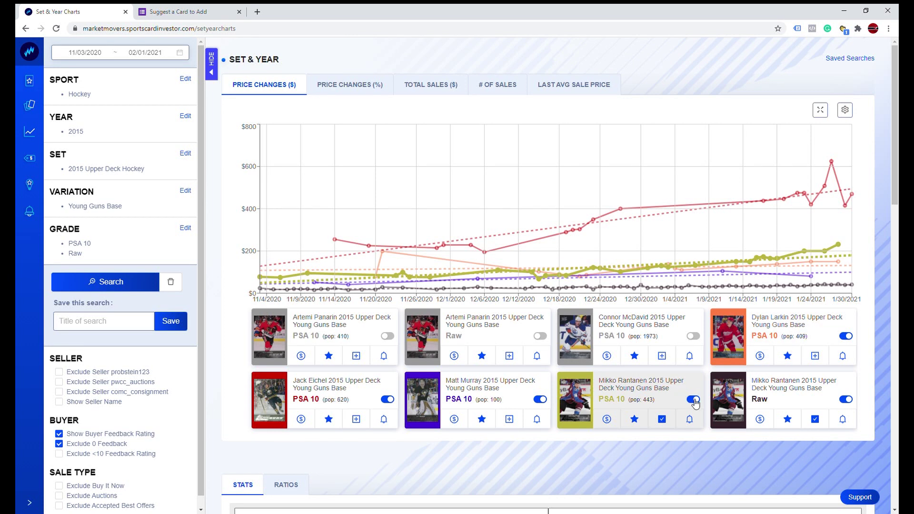
click(846, 400)
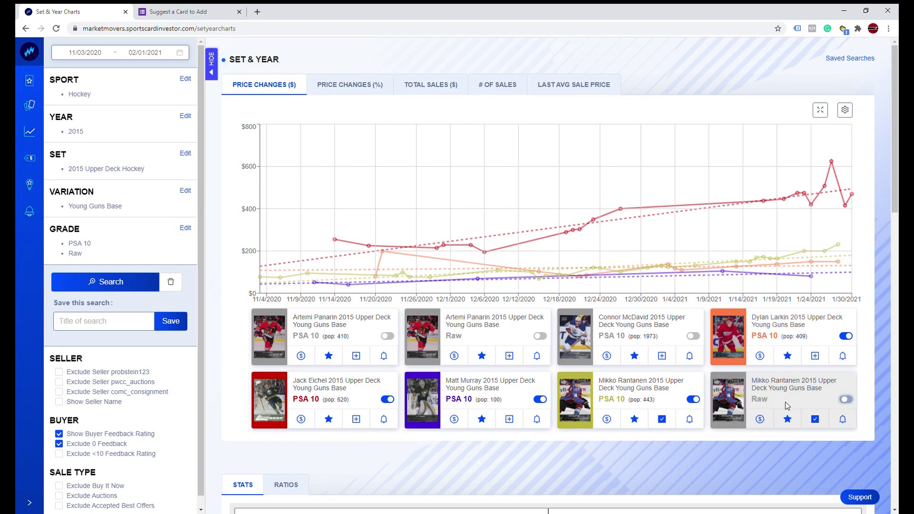
click(540, 399)
click(395, 401)
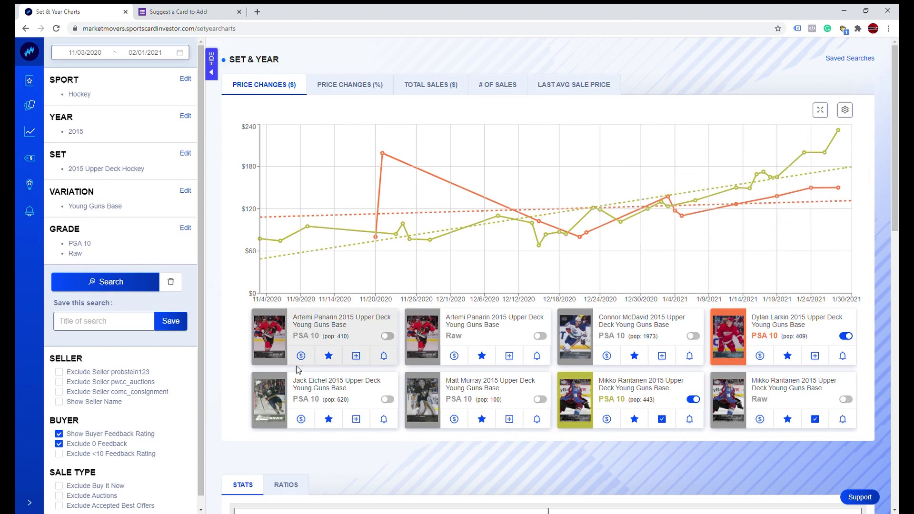
Compare the population count ratios of the Larkin and Rantanen PSA 10 cards, and glance at the saved searches
scroll(380, 300, down, 5)
click(285, 248)
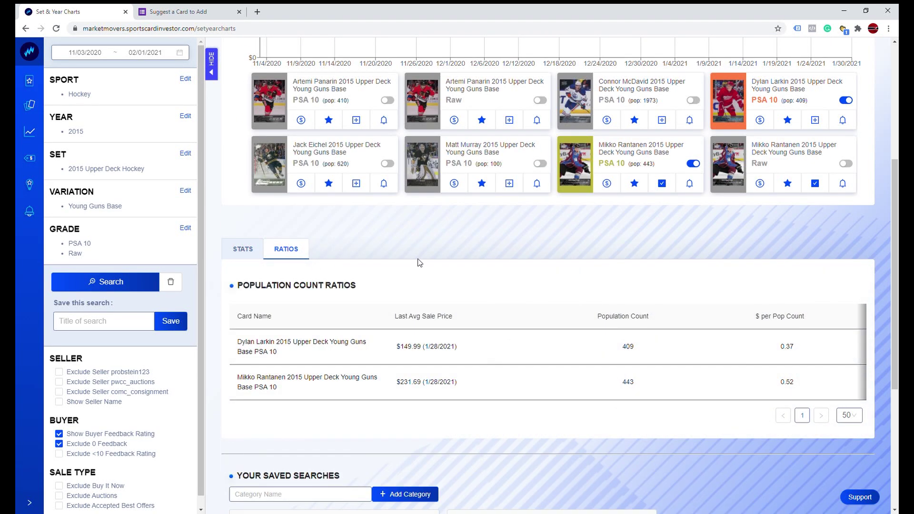
scroll(418, 261, down, 2)
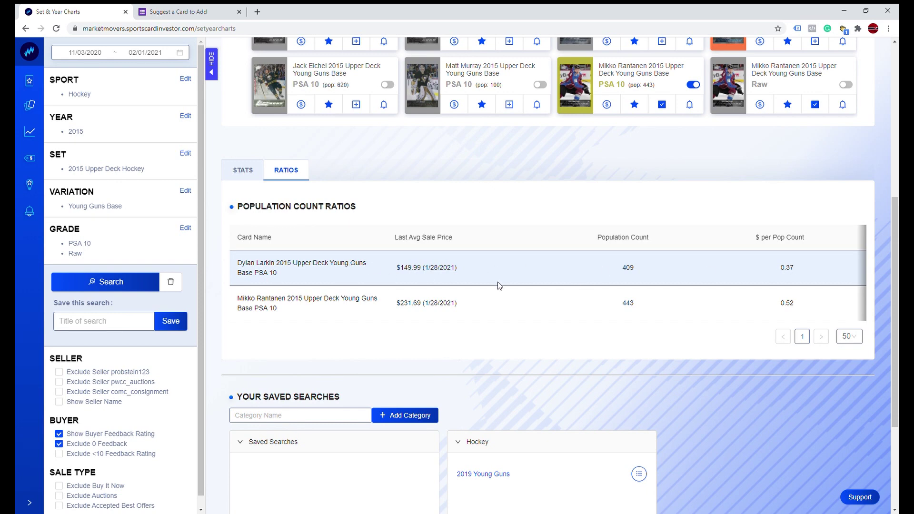
scroll(498, 286, down, 3)
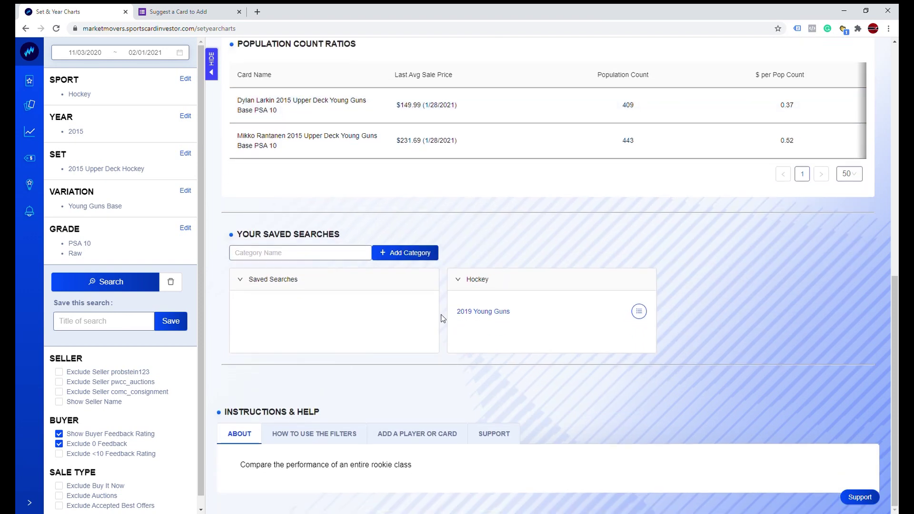
scroll(444, 318, up, 3)
Show the Mikko Rantanen Raw card on the chart again and view the PSA 10 to Raw grade ratio
scroll(727, 173, up, 3)
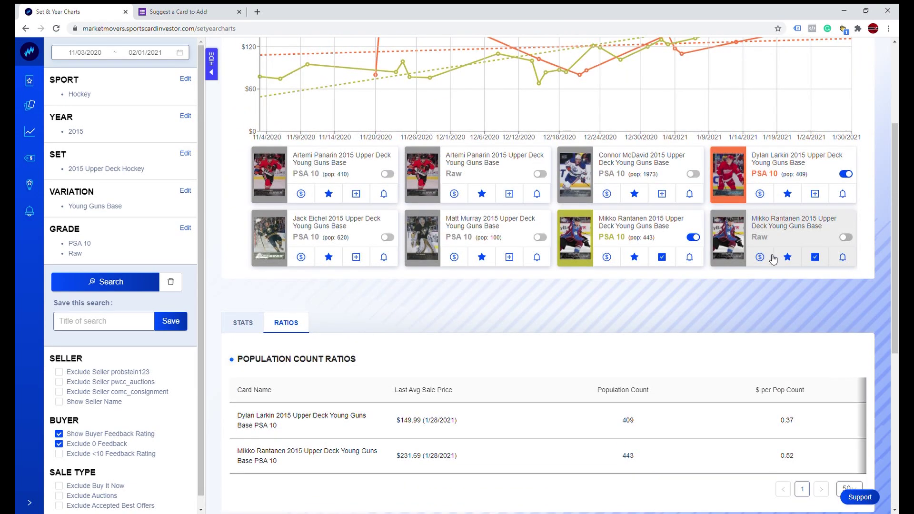
click(845, 238)
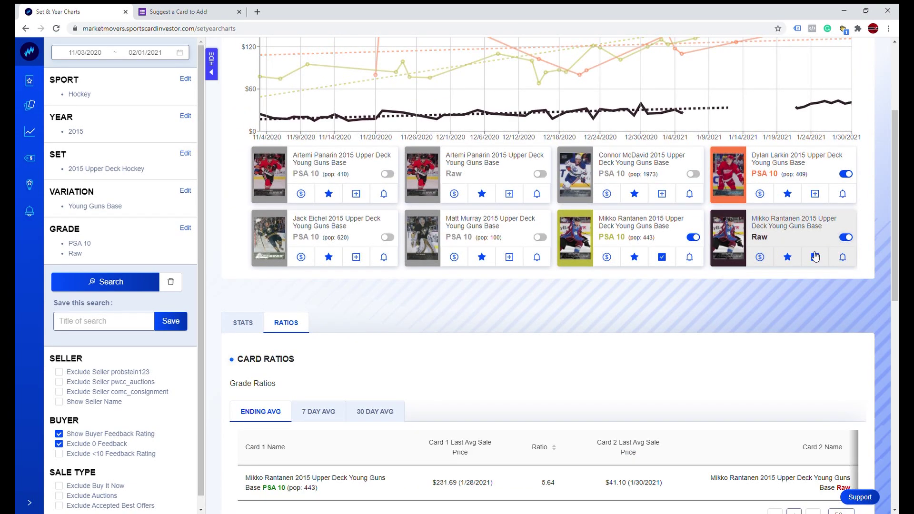
scroll(666, 247, down, 4)
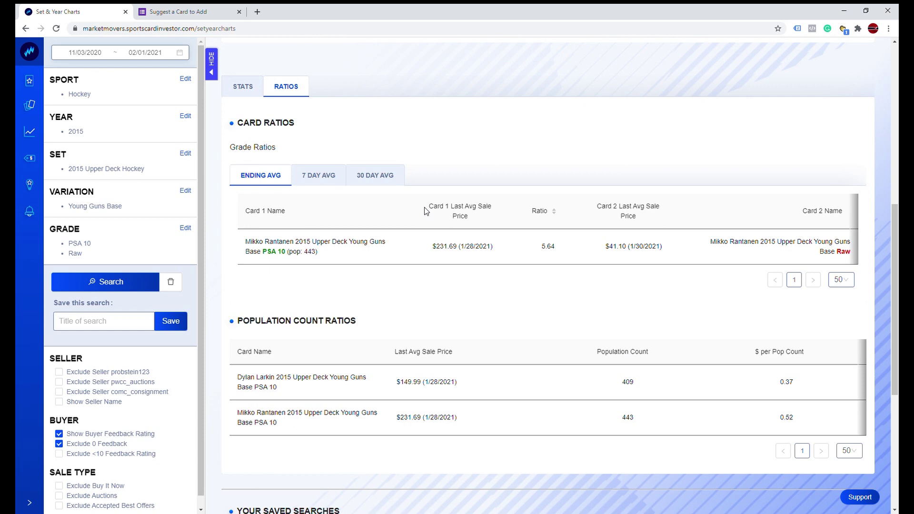
scroll(426, 211, down, 2)
scroll(418, 212, up, 2)
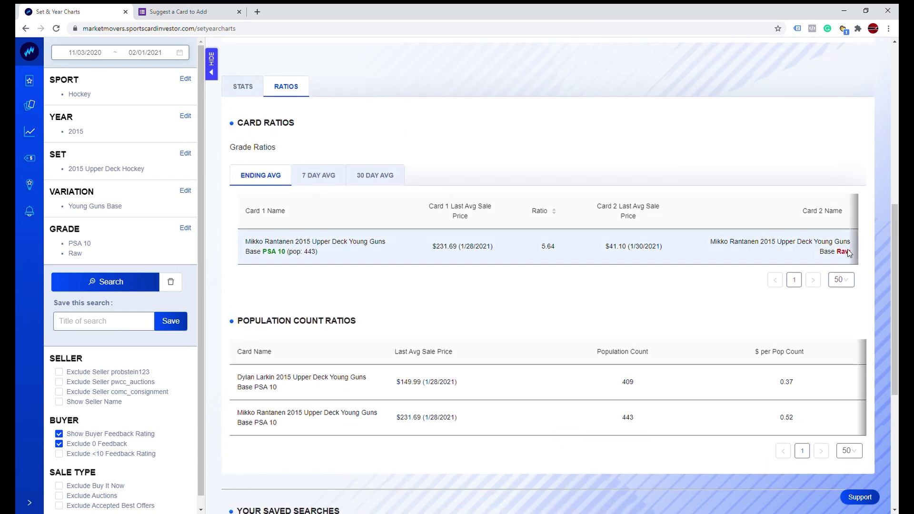
Check the Rantanen Raw card's last average sale price, and view the 7-day and 30-day average grade ratios
drag(699, 244, 896, 250)
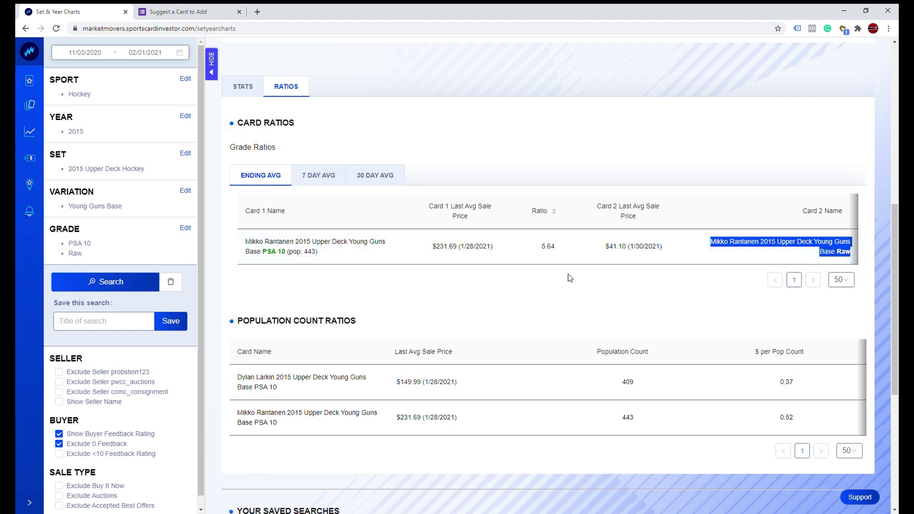
click(567, 257)
drag(592, 250, 679, 247)
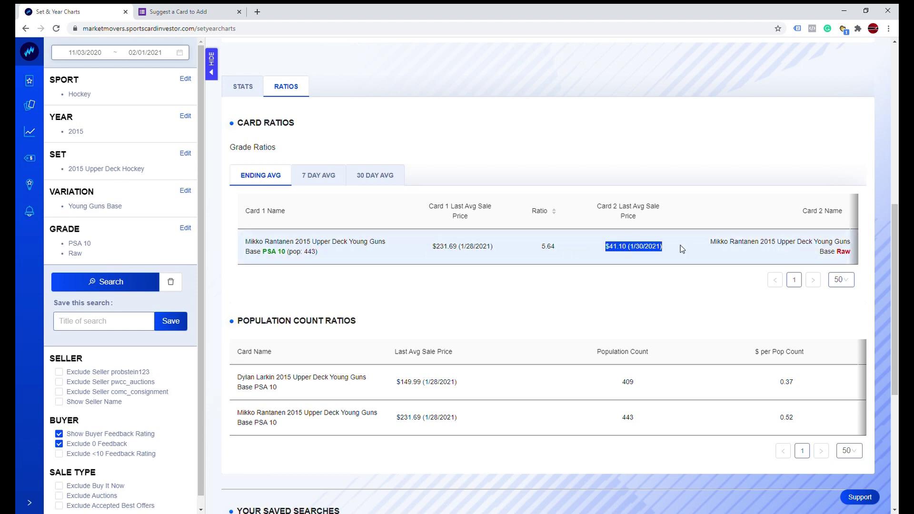
click(327, 174)
click(374, 175)
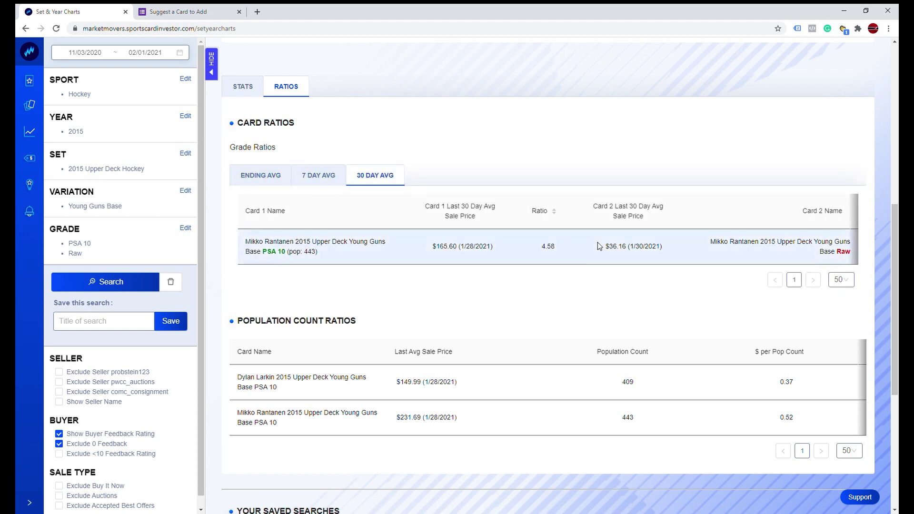
Examine the 30-day average sale prices and grade ratio of the Mikko Rantanen PSA 10 and Raw cards
drag(597, 242, 689, 247)
drag(428, 248, 540, 250)
click(557, 252)
drag(535, 249, 581, 250)
drag(557, 247, 538, 246)
click(539, 247)
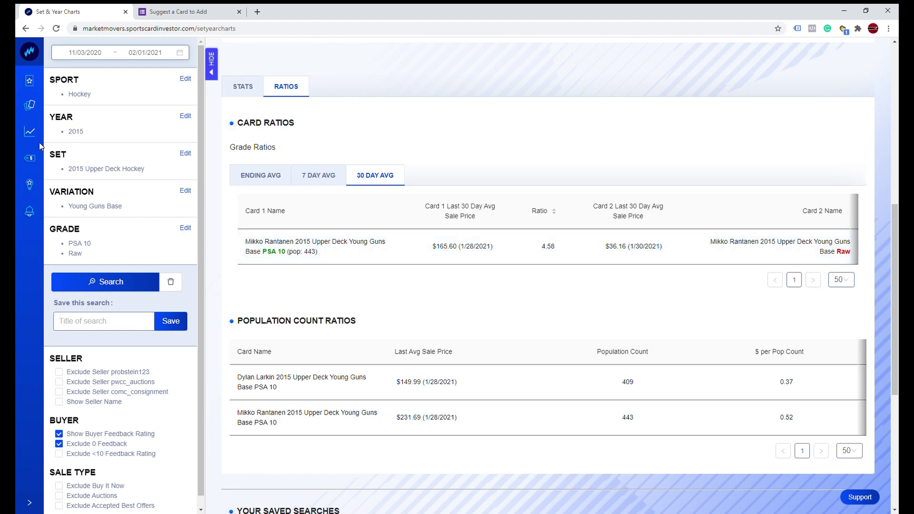
Open the Chart Sealed Wax page and look over its search form
mouse_move(31, 134)
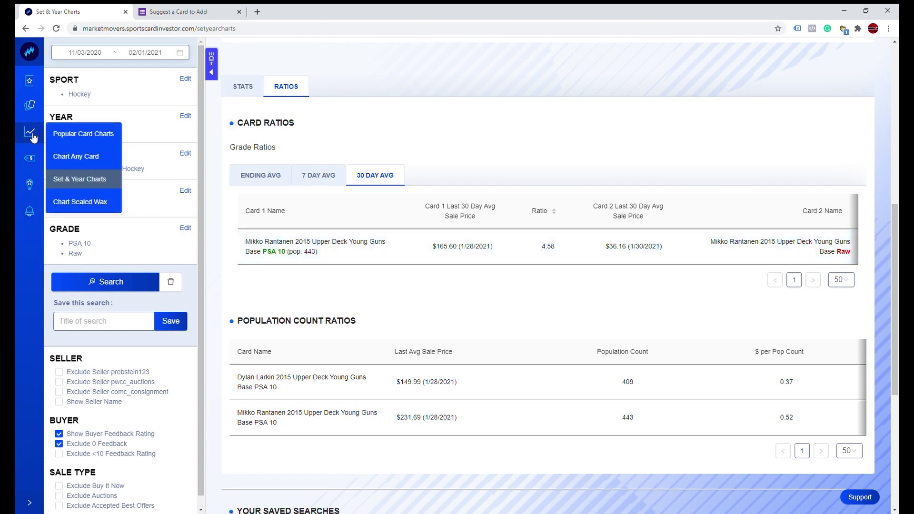
click(85, 202)
mouse_move(32, 133)
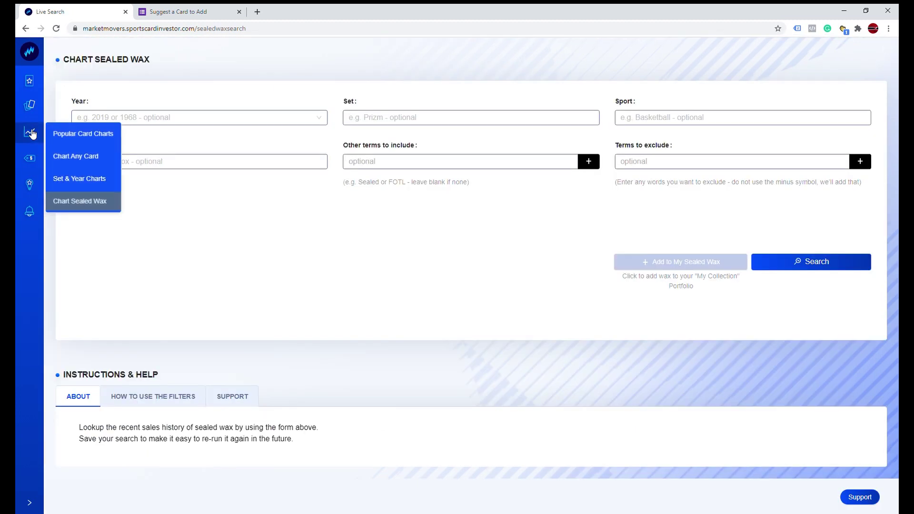
Open Price Movements by Player and filter by the sport Hockey and the year 2019
mouse_move(32, 162)
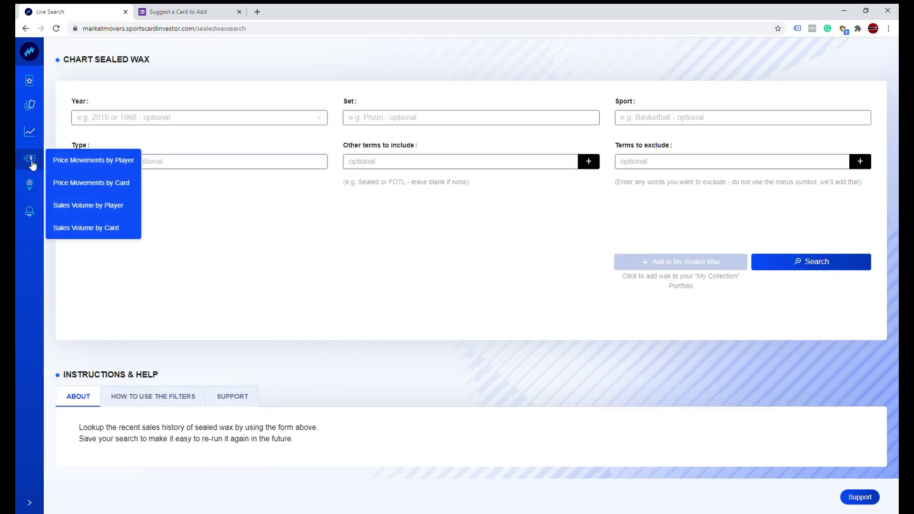
click(77, 166)
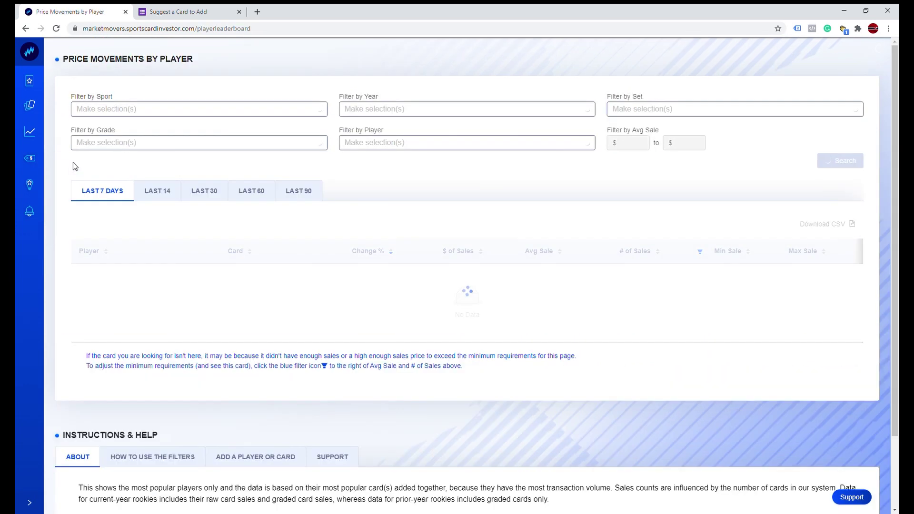
click(177, 109)
click(113, 203)
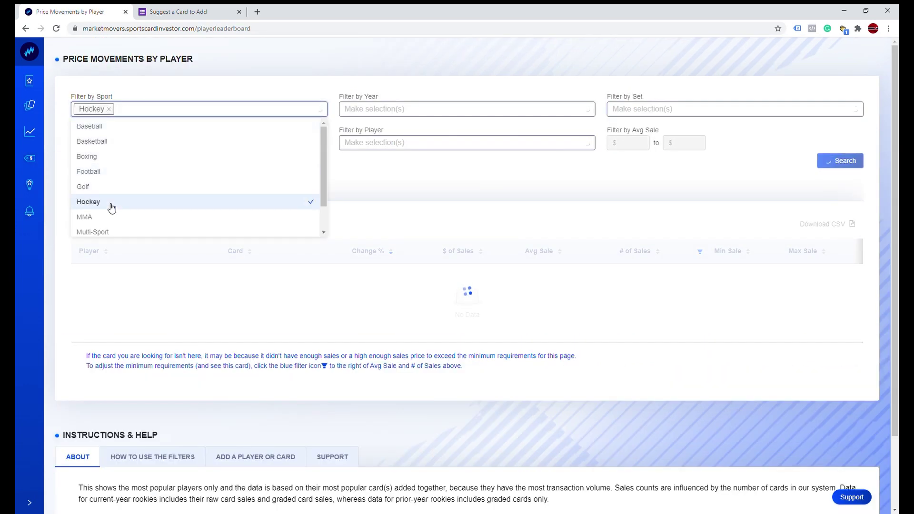
click(276, 95)
click(435, 115)
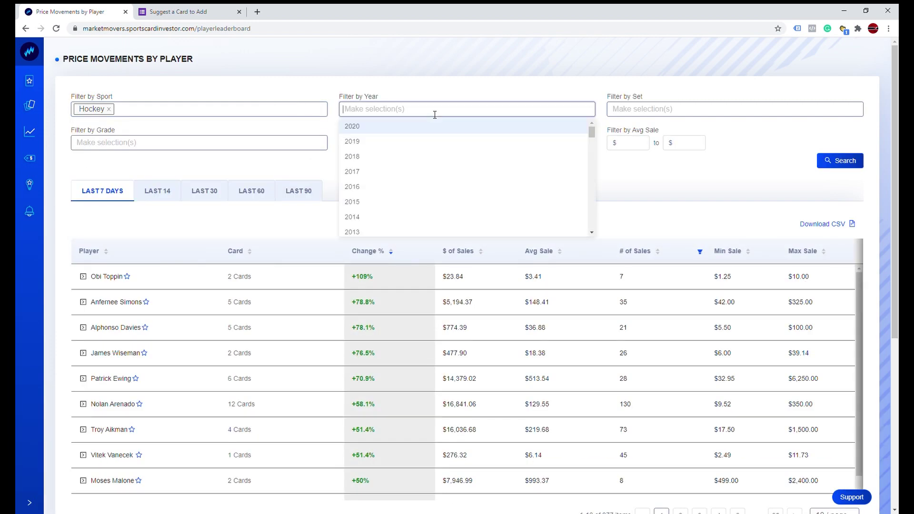
click(385, 141)
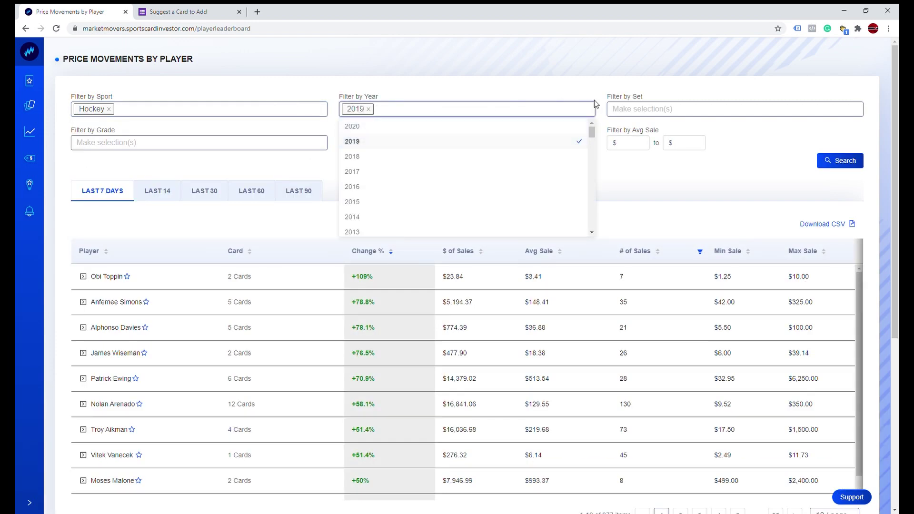
Filter the player price movements by the Upper Deck set
click(639, 115)
text(upperde)
key(BackSpace)
key(BackSpace)
key(BackSpace)
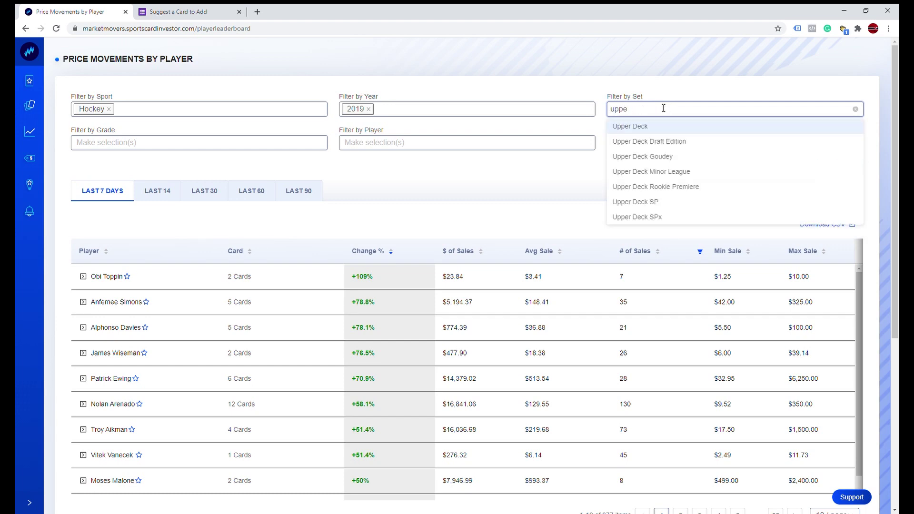
text(e deck)
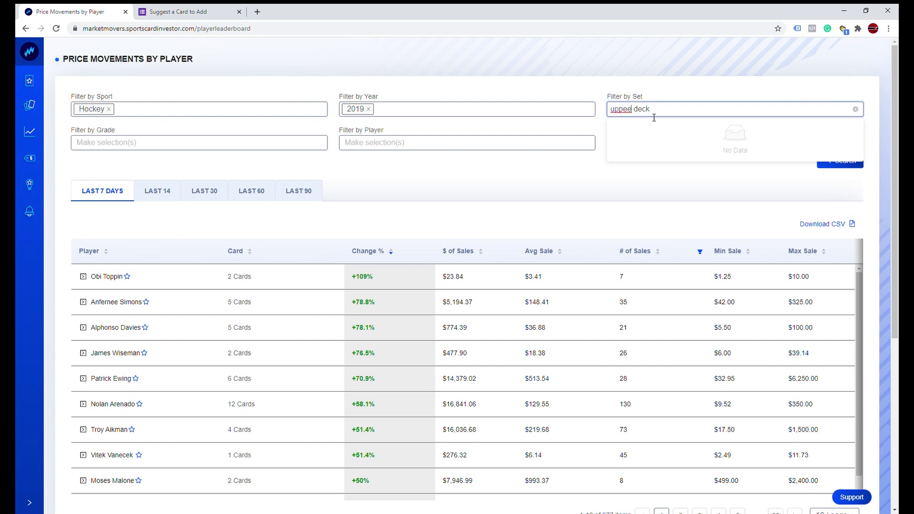
key(BackSpace)
text(r)
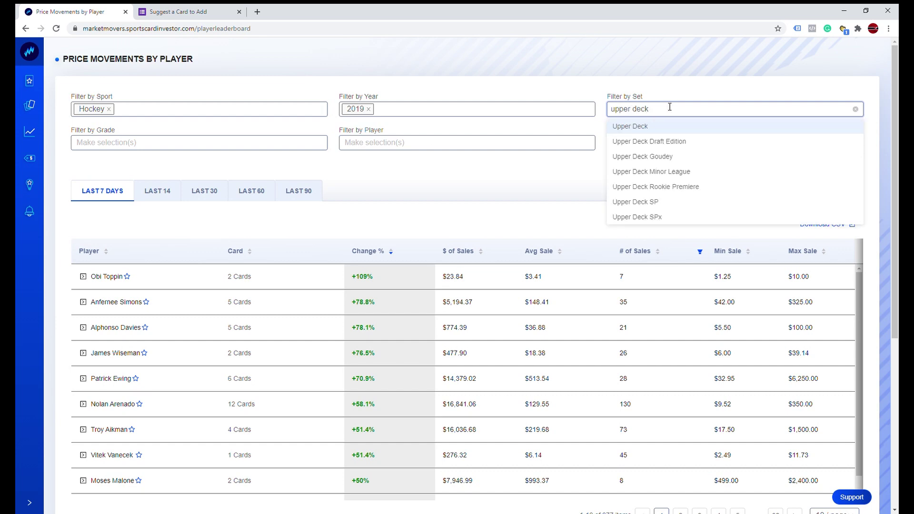
click(623, 128)
Filter the price movements by grade PSA 10 and run the search
click(181, 145)
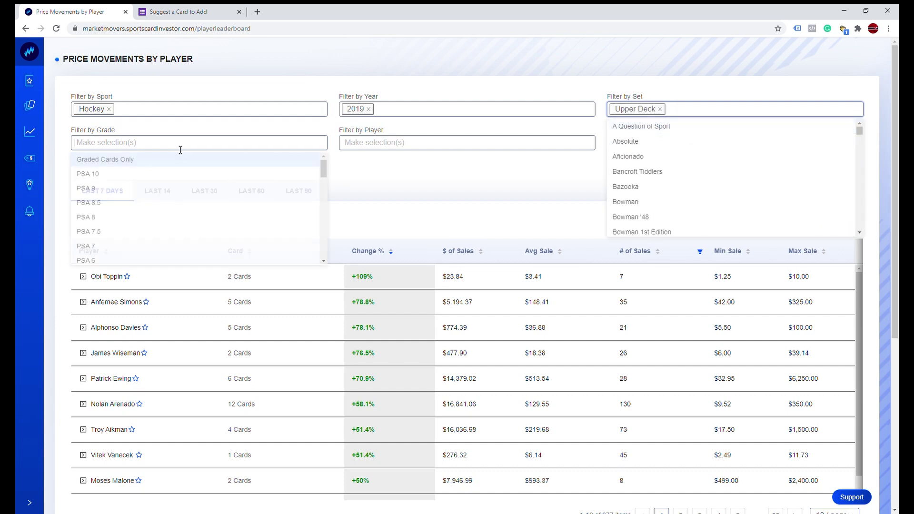
click(129, 175)
mouse_move(370, 130)
mouse_down()
mouse_move(385, 132)
mouse_move(373, 144)
mouse_up()
click(386, 148)
click(733, 171)
click(838, 161)
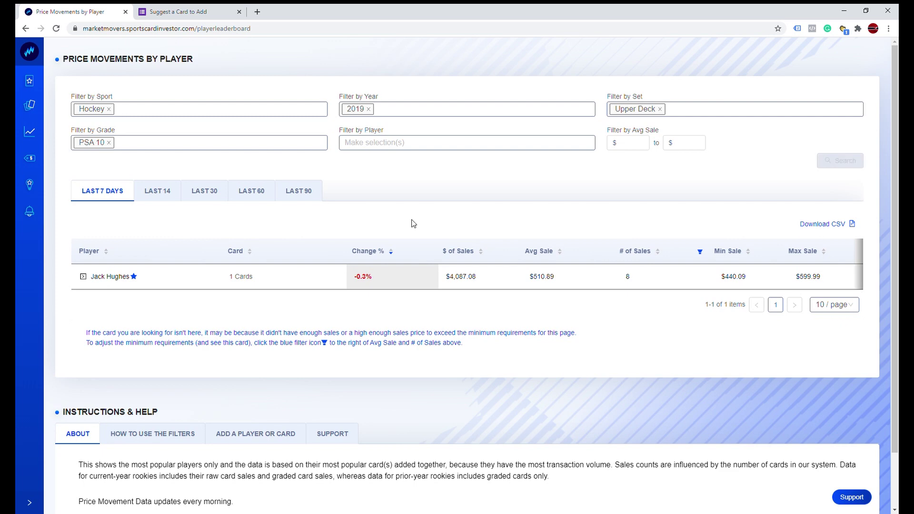
Replace the year filter with 2016 and run the price movement search
click(369, 109)
click(372, 112)
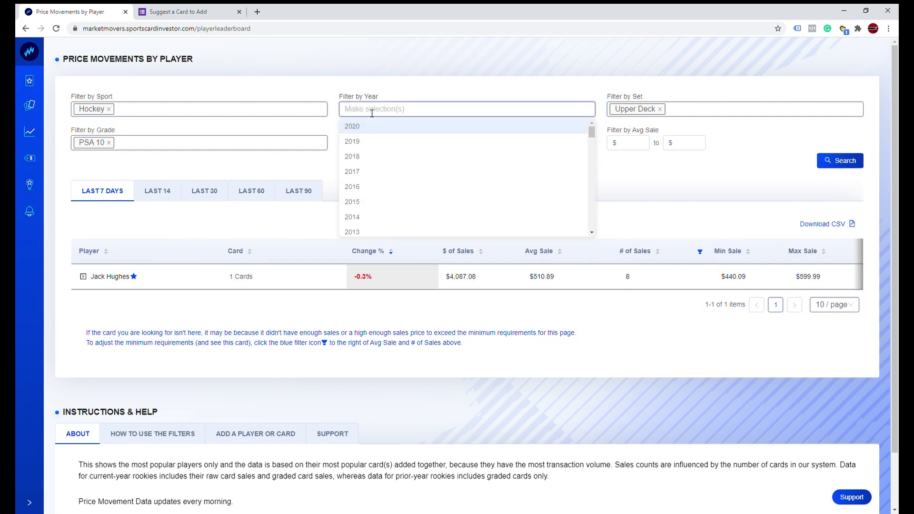
text(2016)
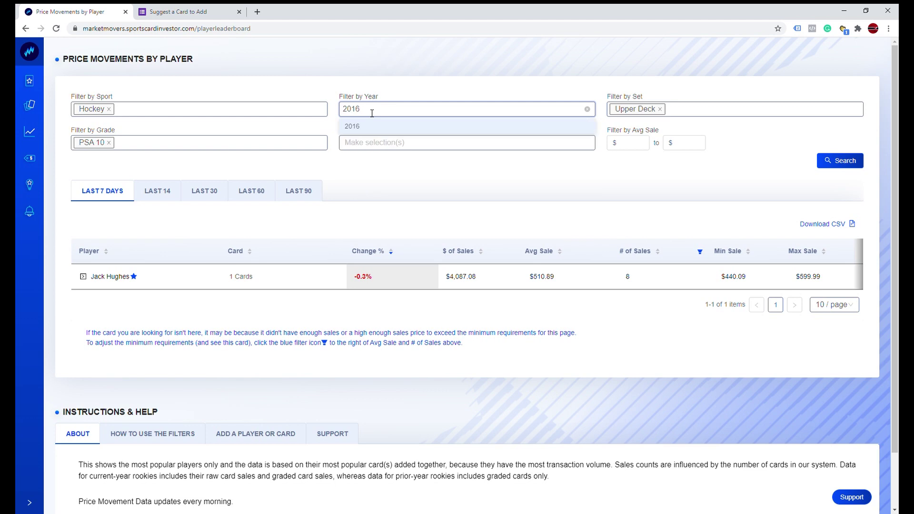
click(408, 126)
click(838, 162)
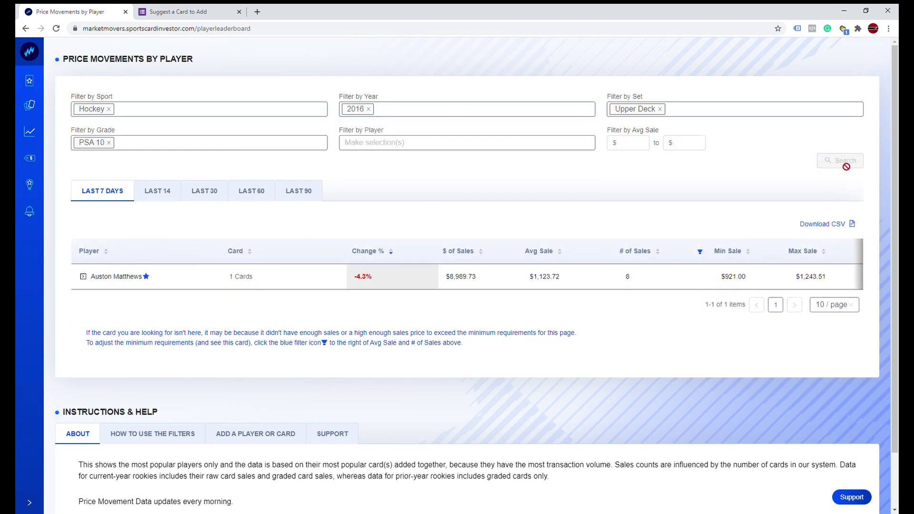
Set the year filter back to 2019 and rerun the price movement search
click(368, 109)
click(382, 112)
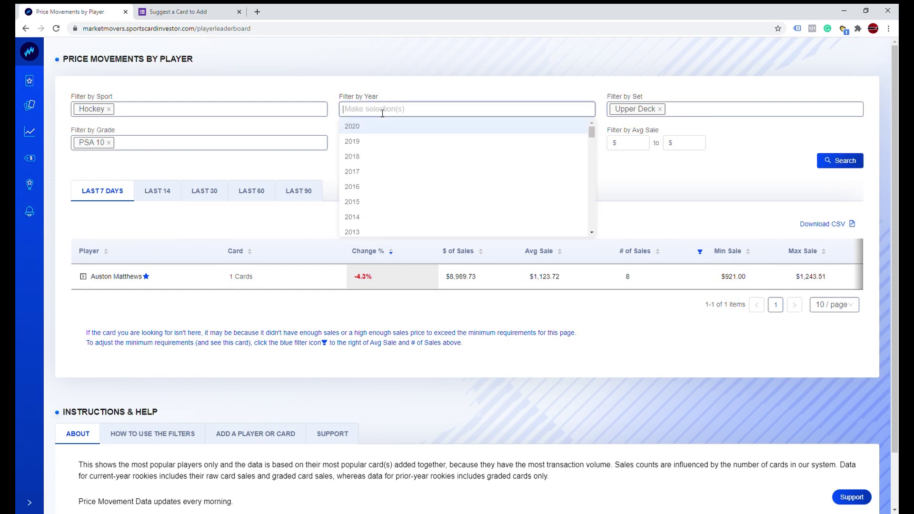
text(2019)
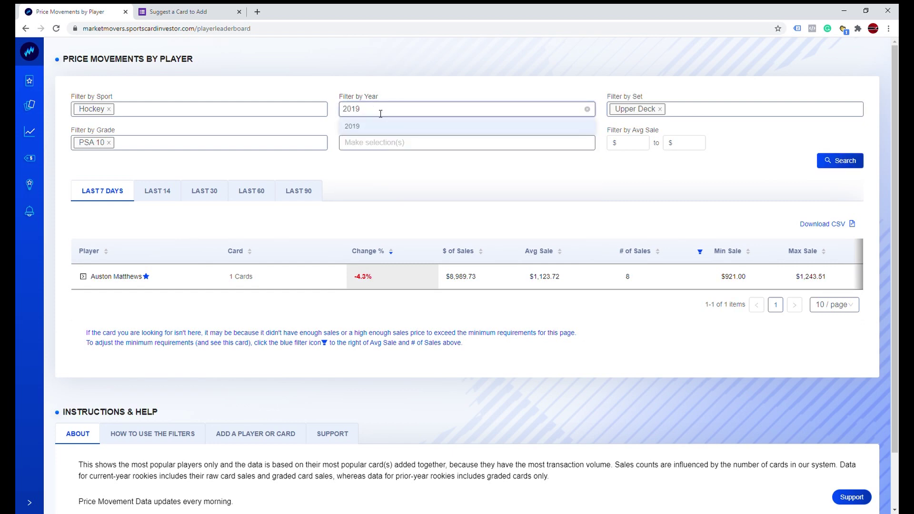
click(375, 126)
click(838, 162)
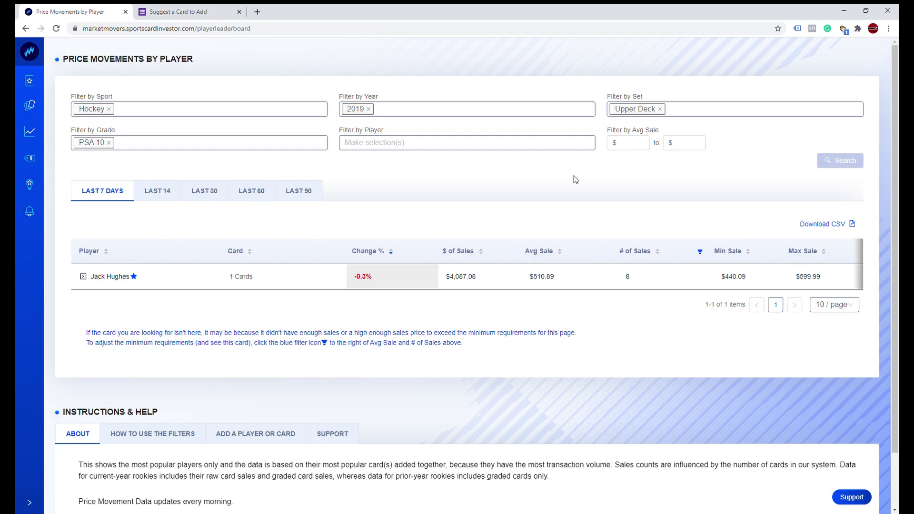
Replace the PSA 10 grade filter with Raw and run the search
click(397, 115)
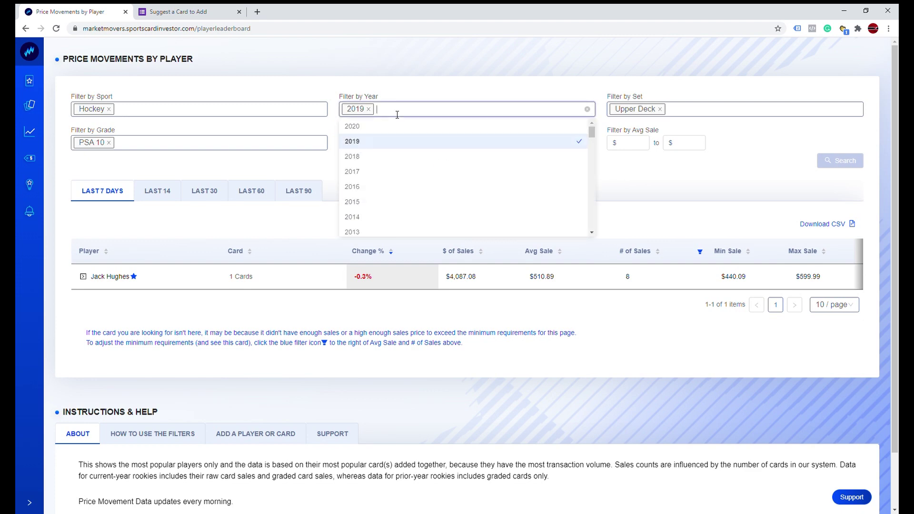
click(397, 113)
click(109, 142)
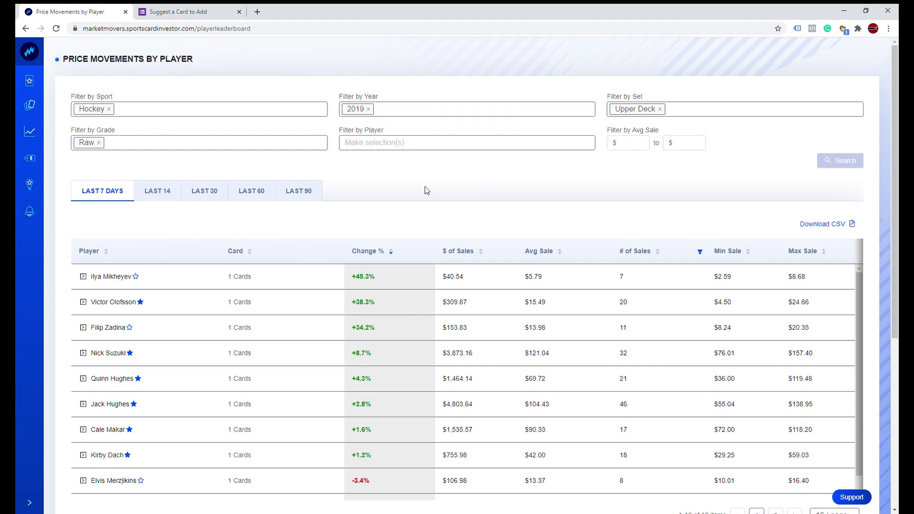
Compare the Raw card price movements over the last 60, 30, 14 and 7 days
click(248, 190)
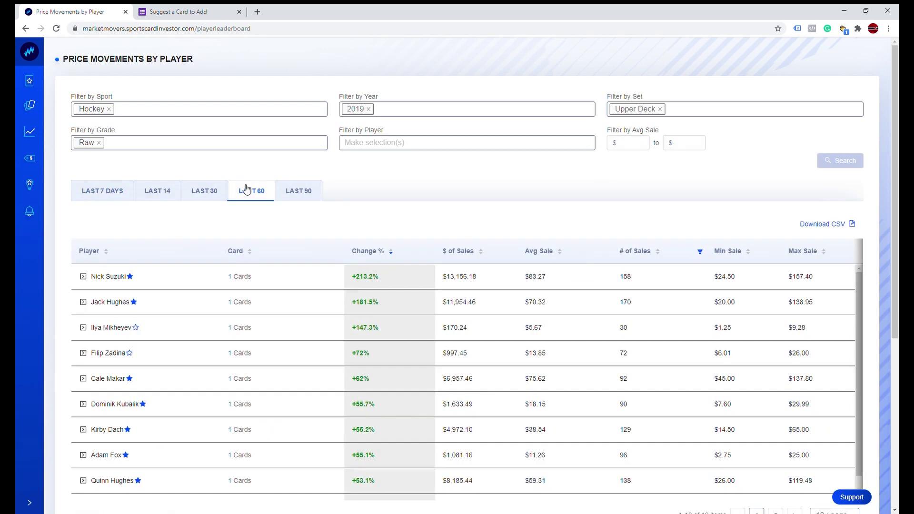
click(196, 192)
click(157, 191)
click(111, 195)
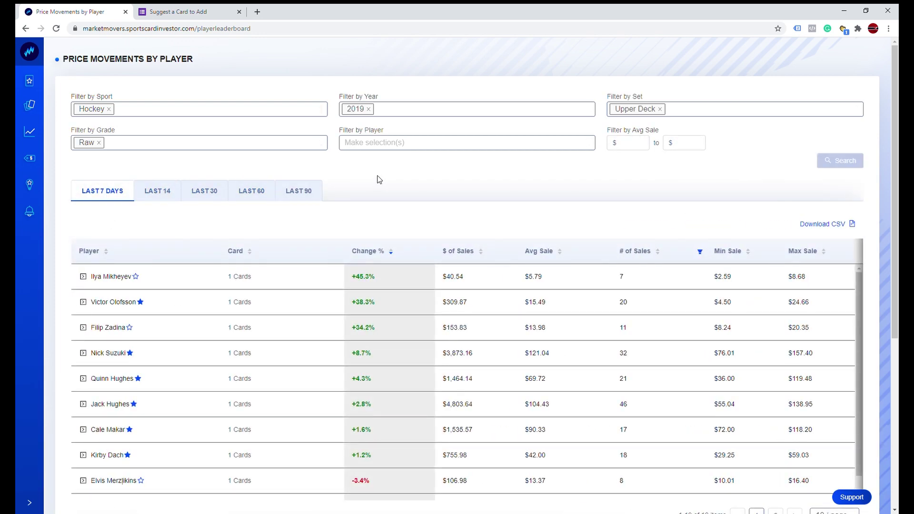
Mark Filip Zadina as a favourite in the 7-day price movement results
scroll(390, 188, down, 3)
scroll(409, 205, up, 2)
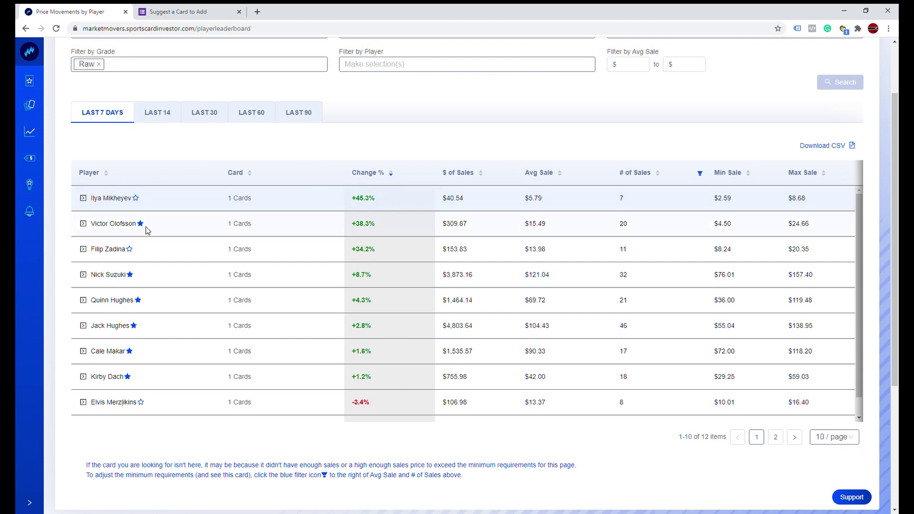
click(129, 249)
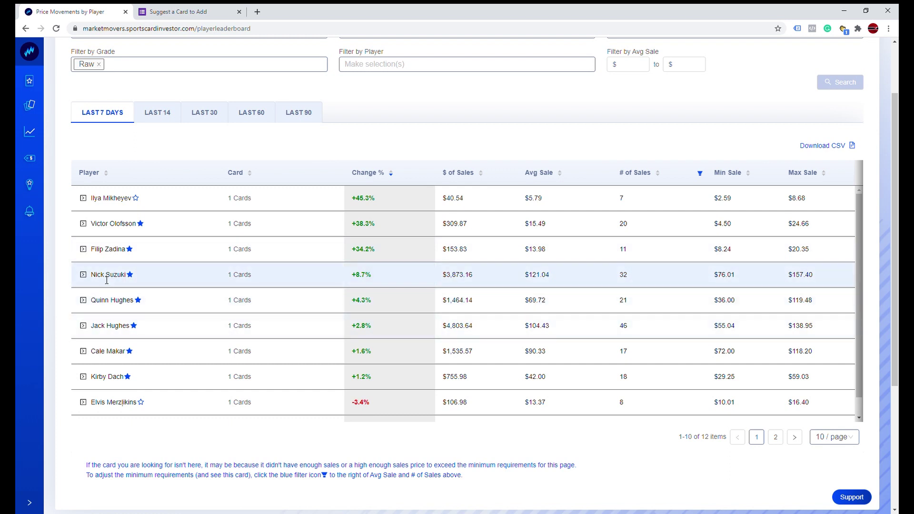
Expand Nick Suzuki's entry and check the eBay listings for his 2019 Upper Deck Young Guns Base Raw card, closing them when done
click(83, 274)
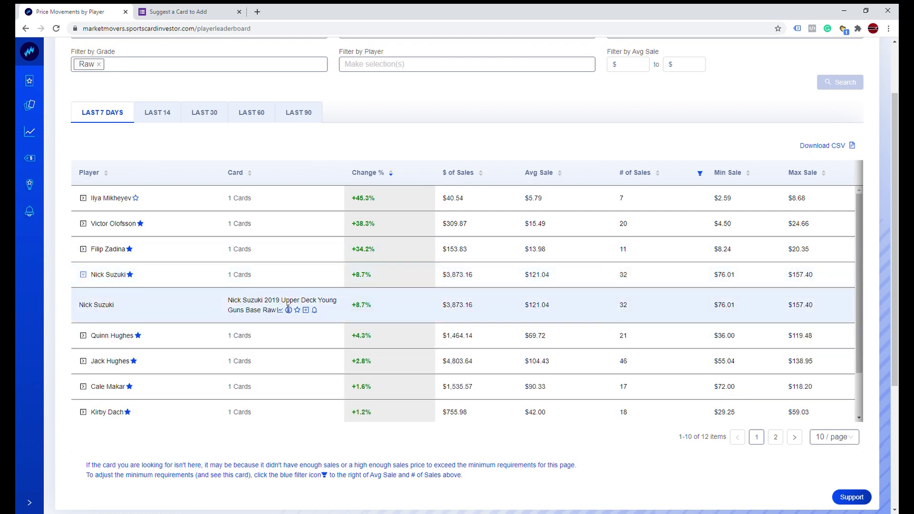
click(83, 274)
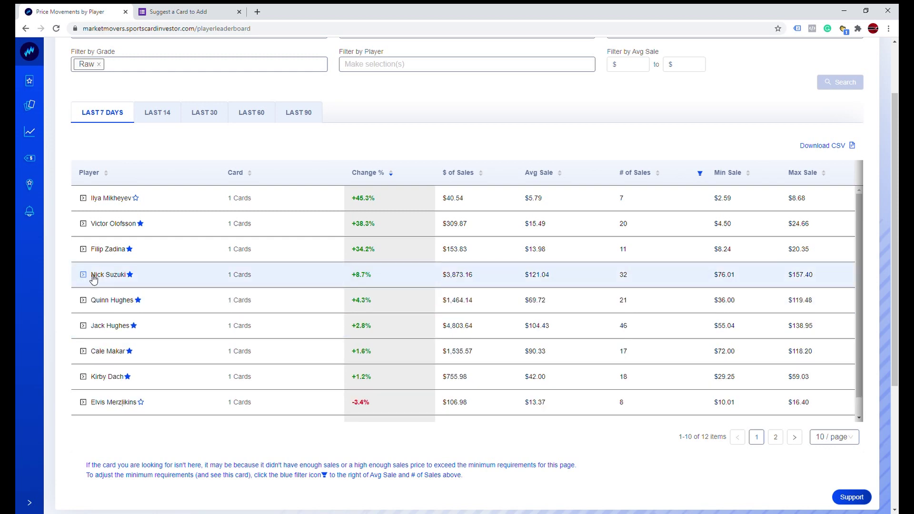
click(83, 275)
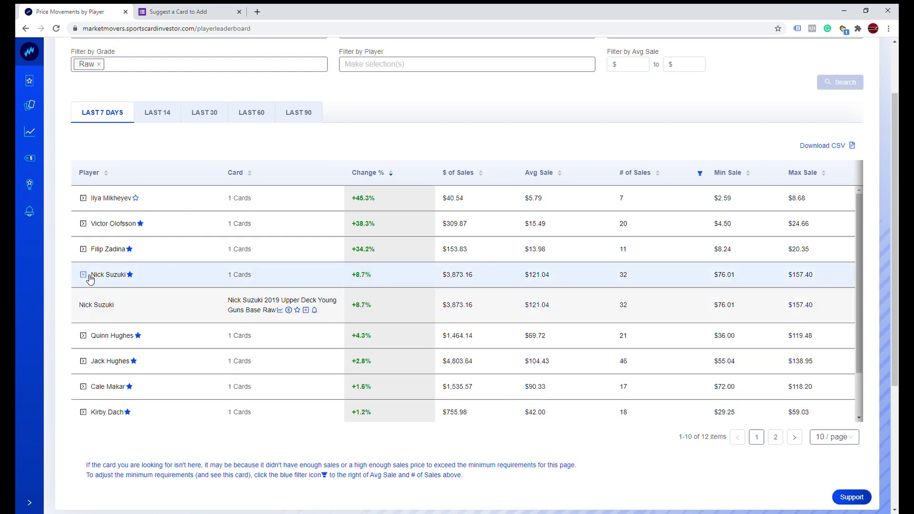
click(289, 310)
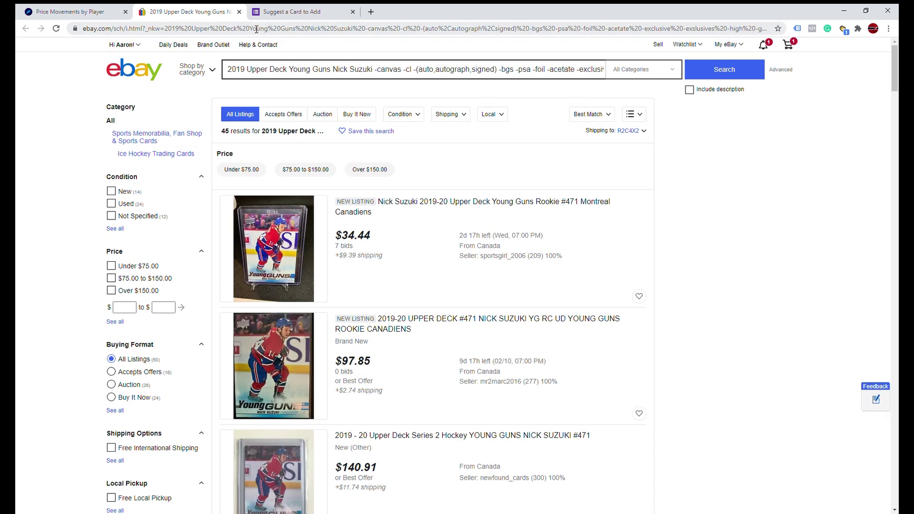
click(239, 12)
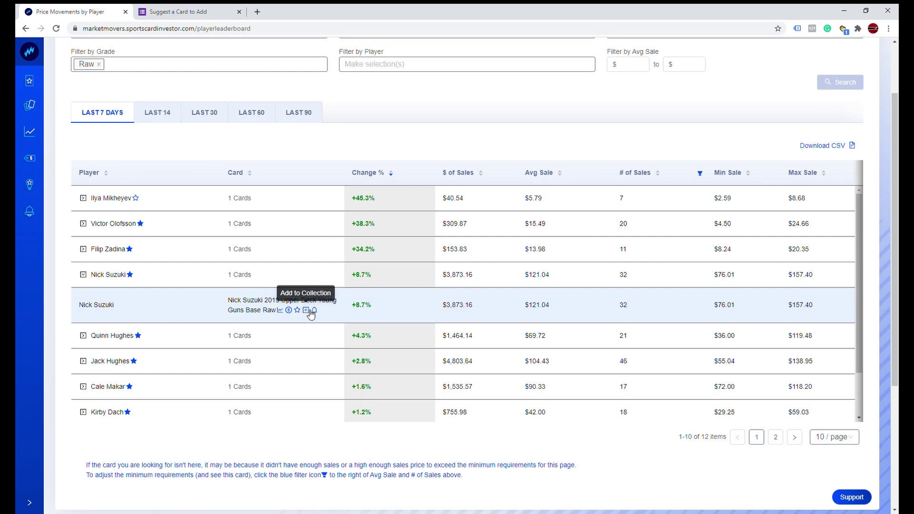
Chart Nick Suzuki's 2019 Upper Deck Young Guns Base Raw card, adding the PSA 10 grade to the search
click(281, 310)
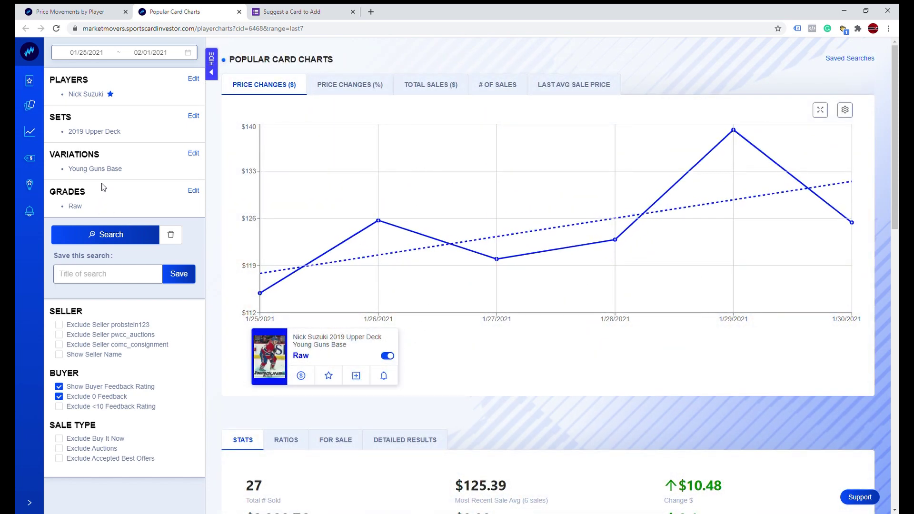
click(193, 191)
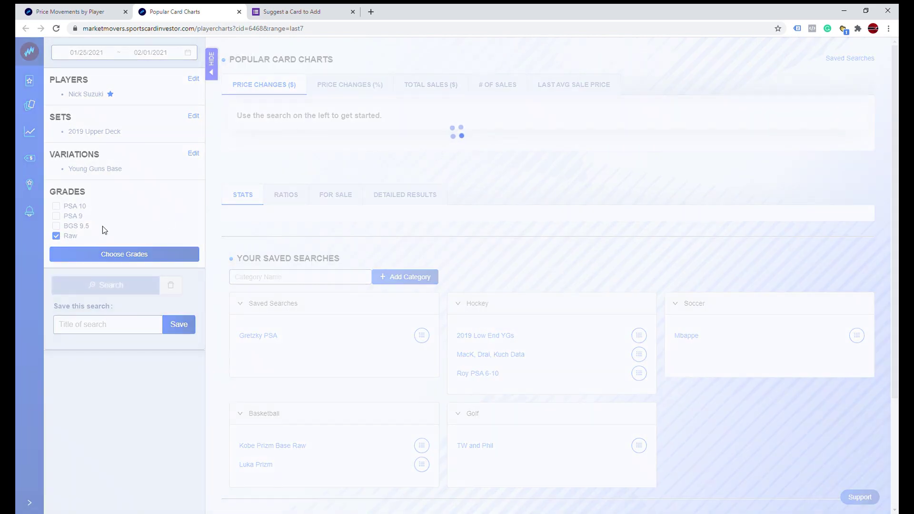
click(56, 207)
click(124, 254)
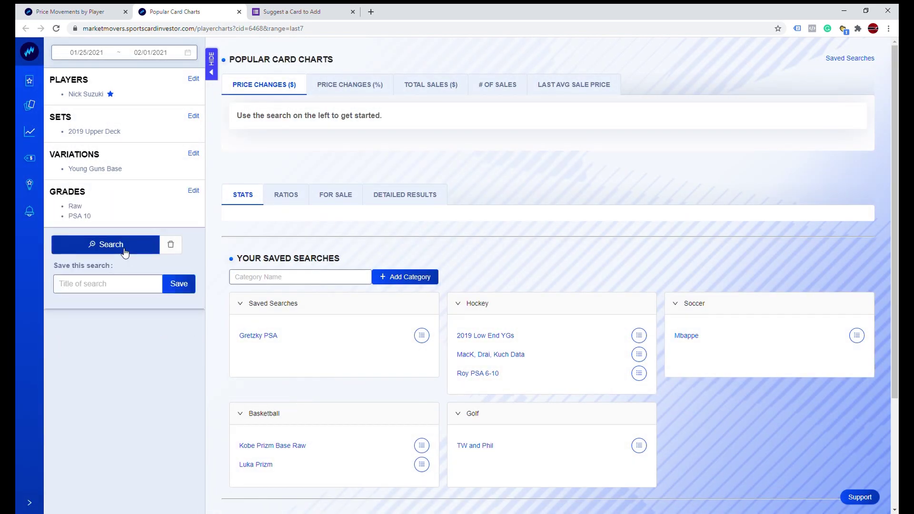
click(123, 252)
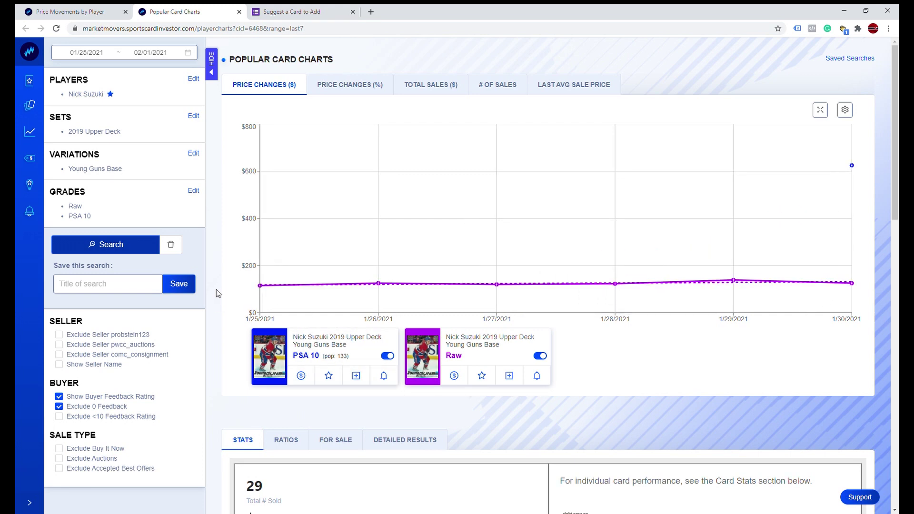
scroll(218, 289, down, 5)
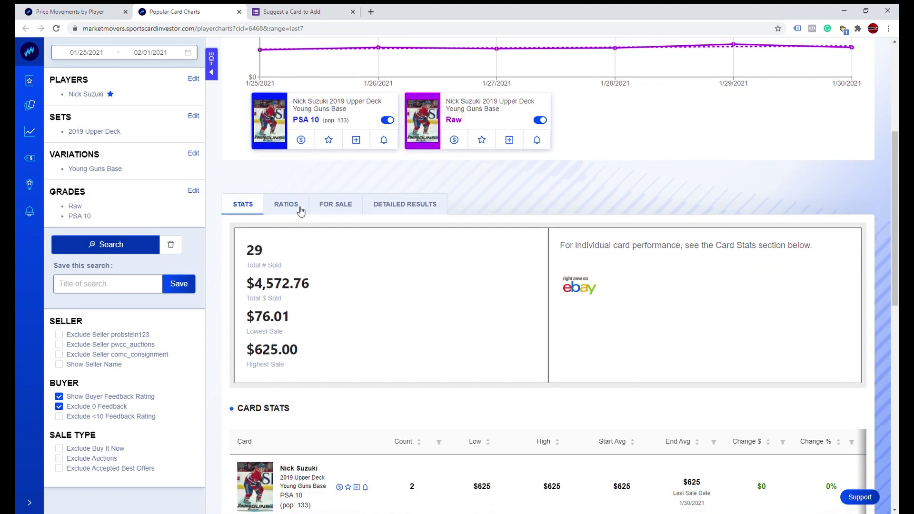
Compare the ending, 7-day and 30-day grade ratios between Nick Suzuki's PSA 10 and Raw cards, closing the chart when done
click(301, 212)
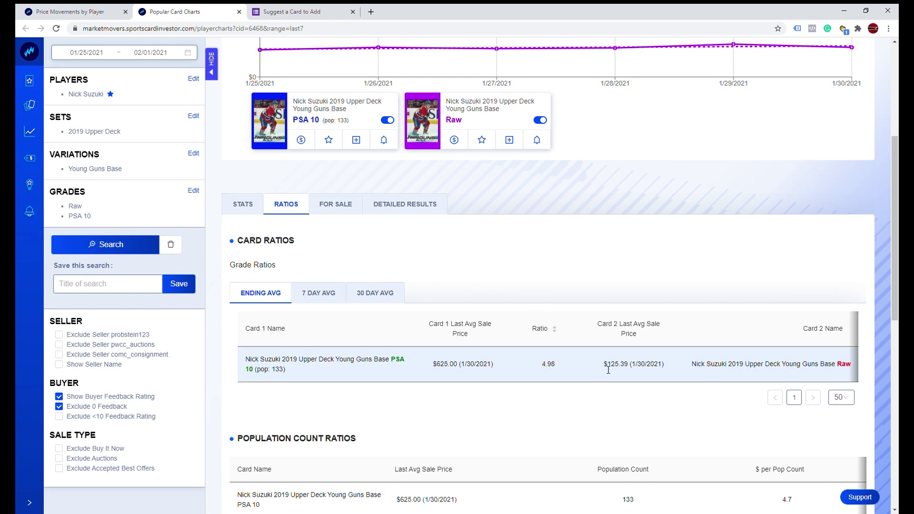
click(320, 294)
click(366, 294)
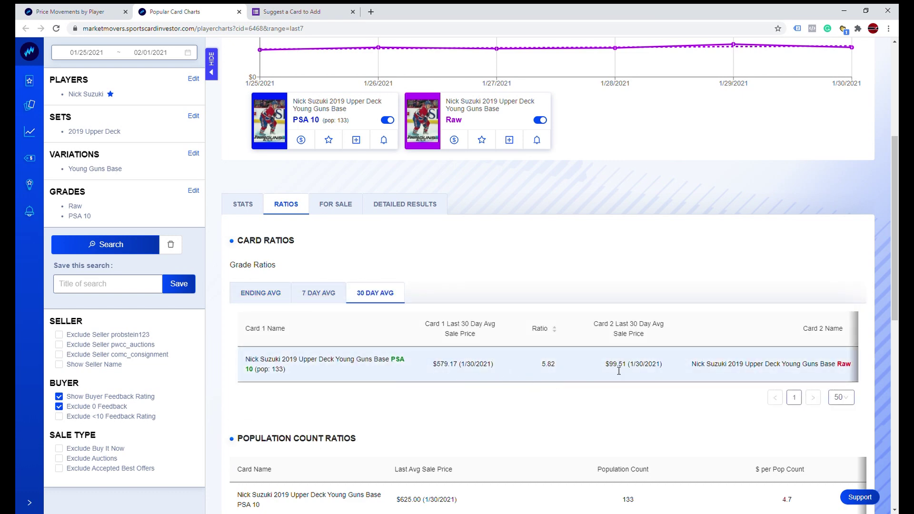
scroll(458, 284, up, 5)
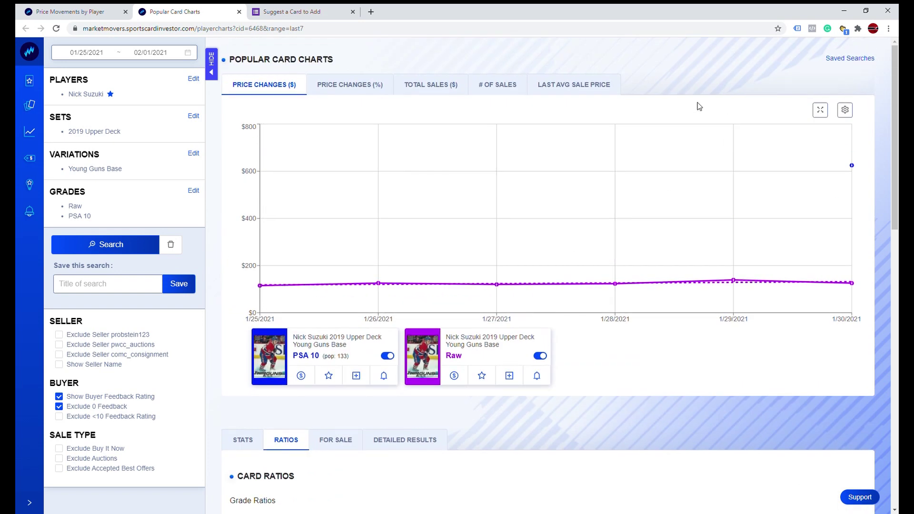
scroll(451, 333, down, 5)
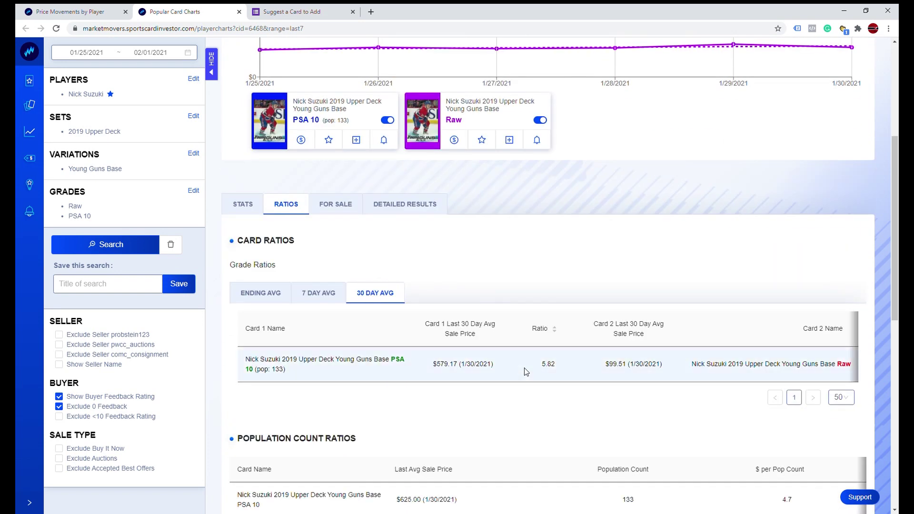
drag(528, 367, 579, 367)
click(489, 288)
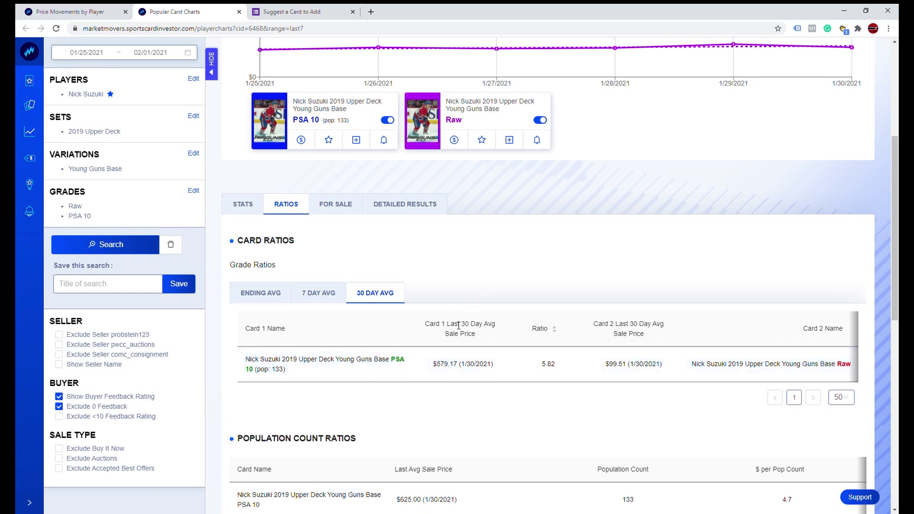
scroll(458, 327, up, 3)
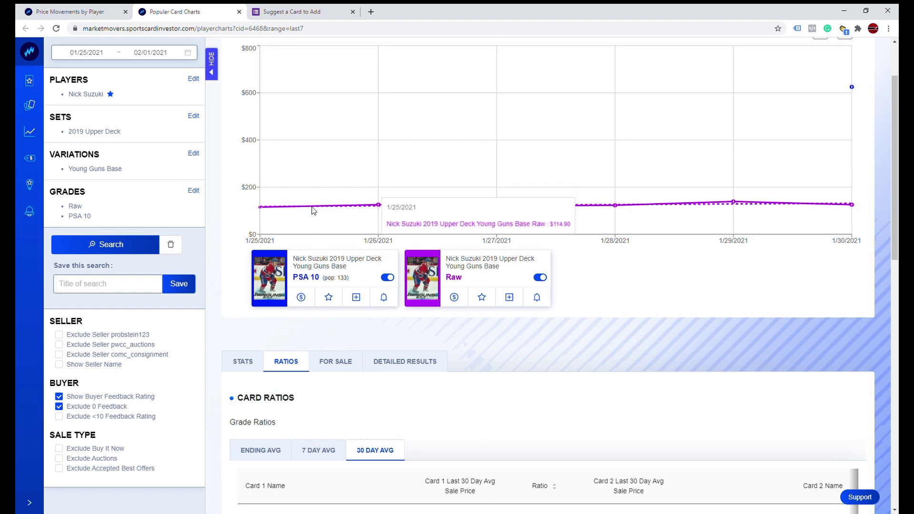
click(239, 12)
Open the Sales Volume by Player report and check the available sport filter options without choosing one
mouse_move(33, 184)
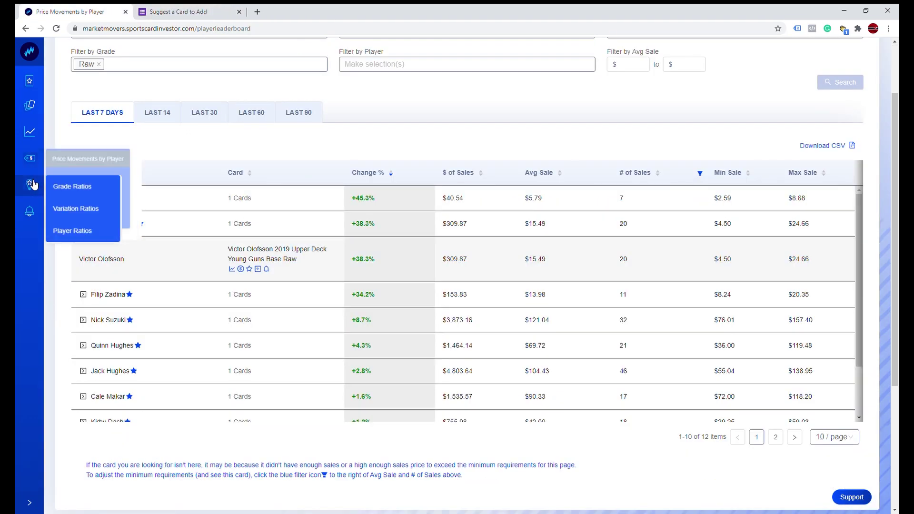
mouse_move(34, 164)
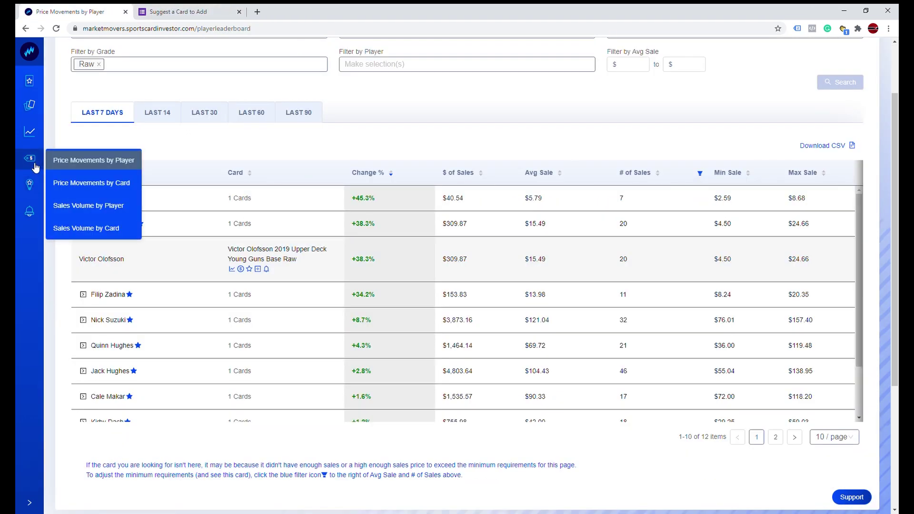
click(88, 208)
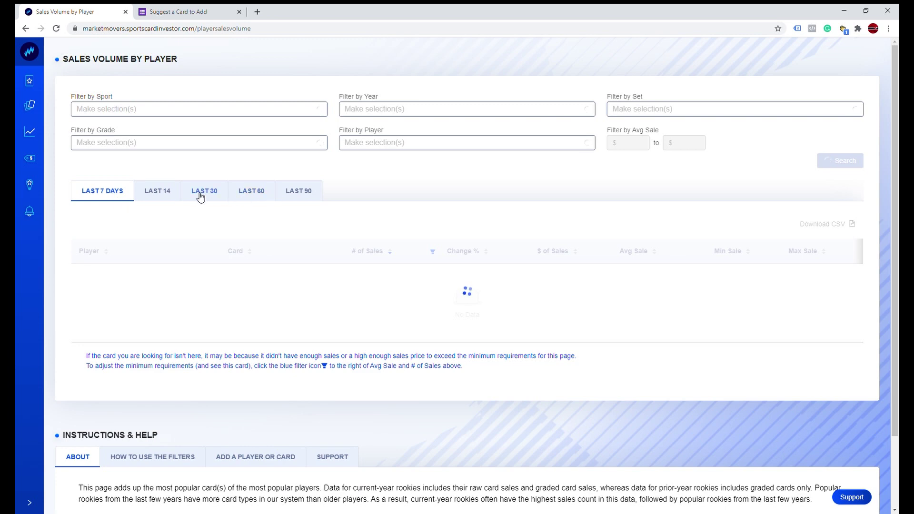
click(291, 112)
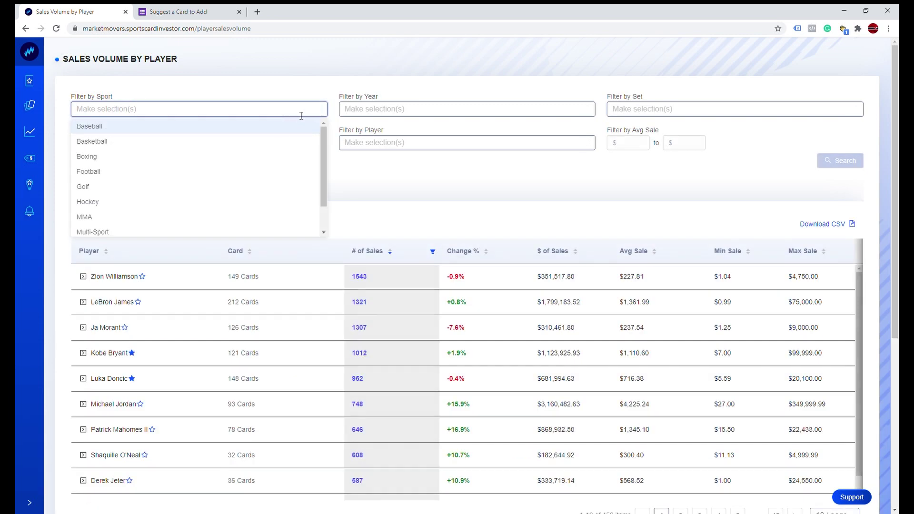
click(421, 178)
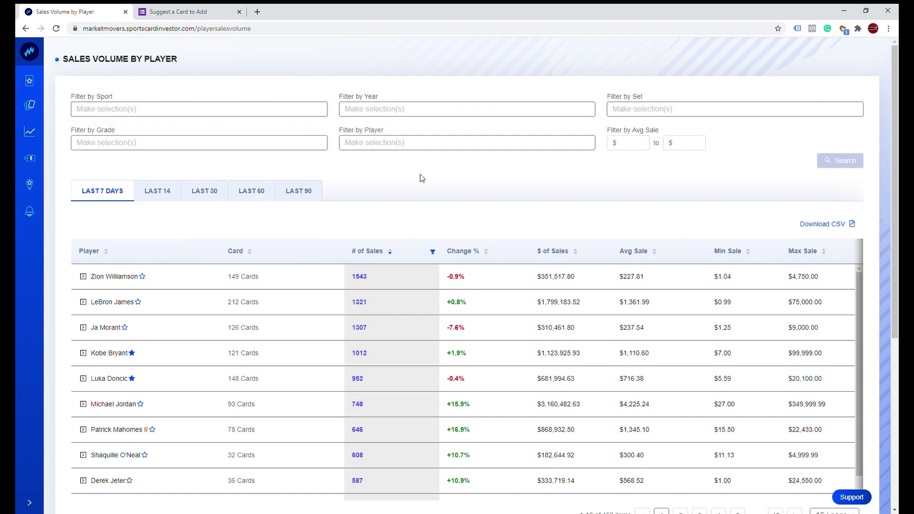
Expand Kobe Bryant's entry in the sales volume results to view his individual cards, and collapse it again
scroll(418, 253, down, 3)
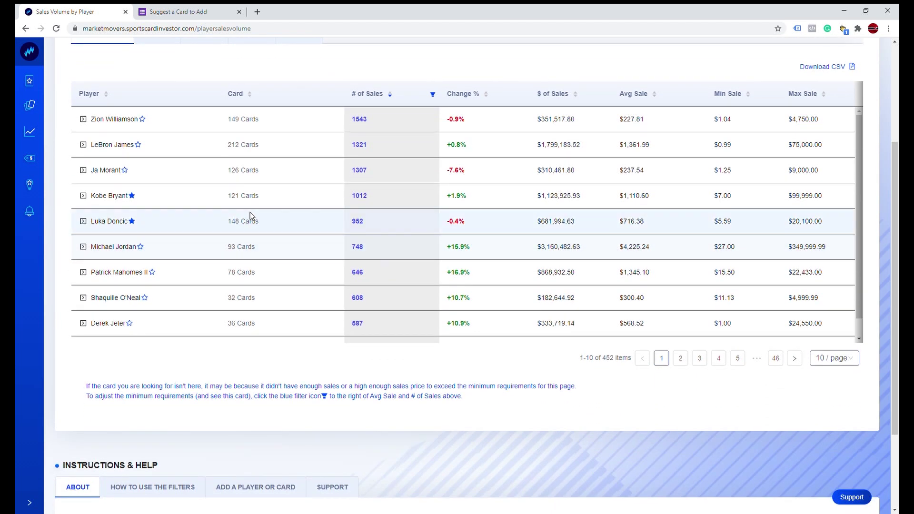
click(83, 195)
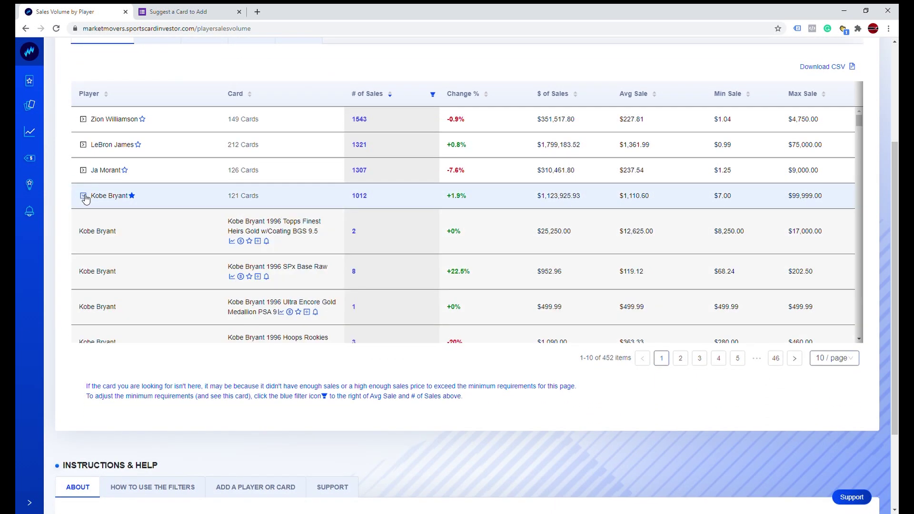
click(84, 195)
scroll(118, 122, up, 3)
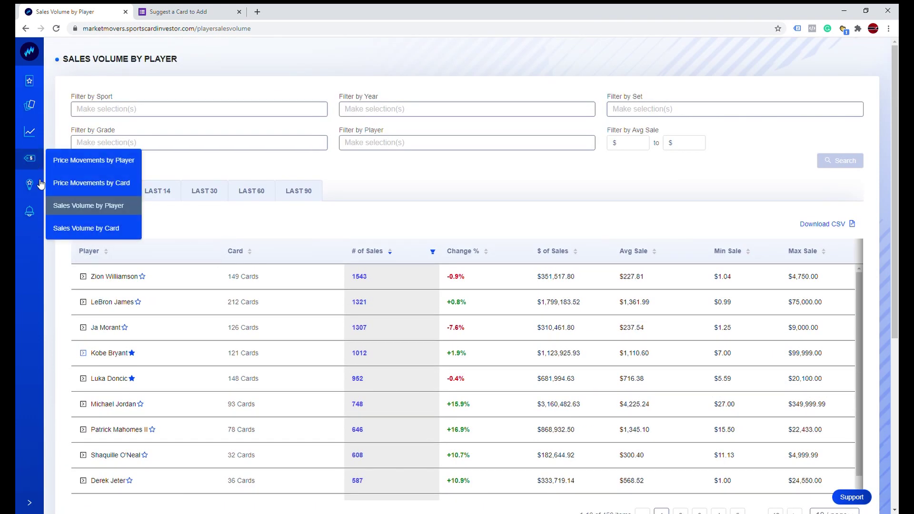
Open the Grade Ratios report, load the saved Makar/Fox PSA10 M search and show its 30-day averages
mouse_move(32, 188)
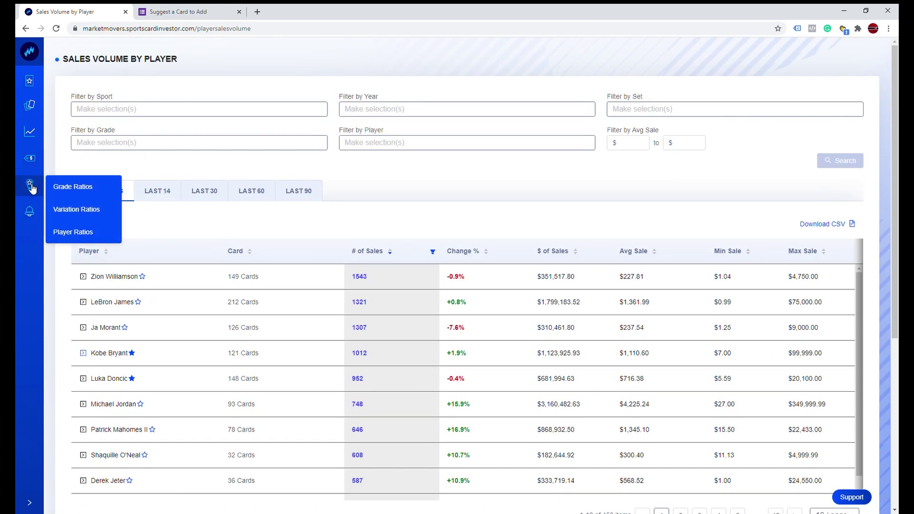
click(81, 188)
click(498, 191)
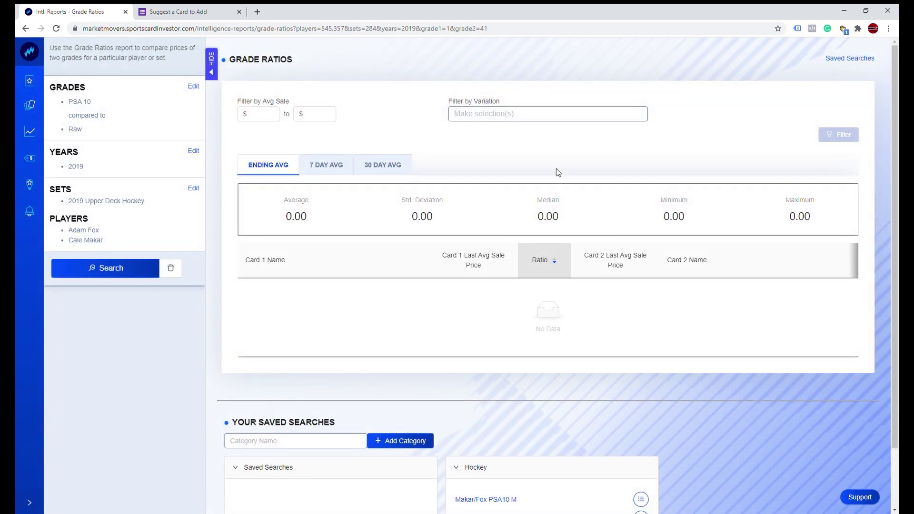
scroll(552, 181, down, 2)
scroll(545, 191, up, 1)
scroll(545, 191, up, 1)
click(344, 166)
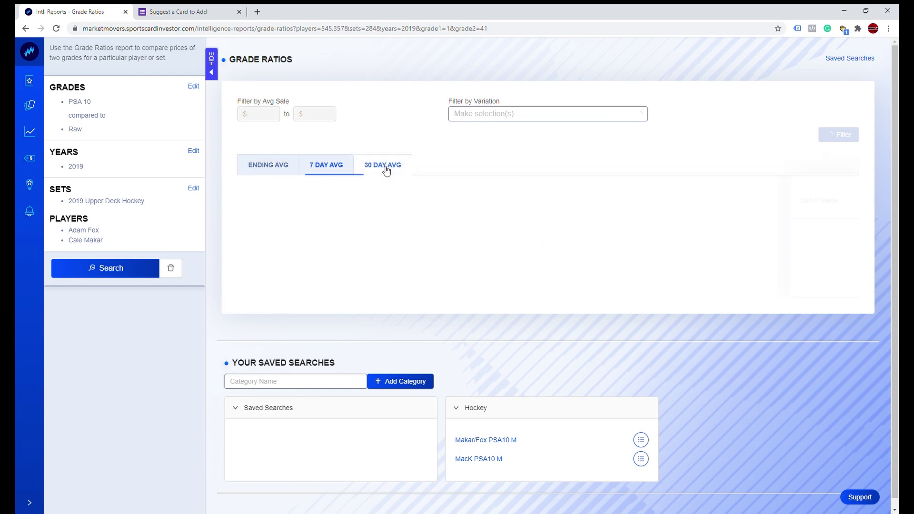
click(386, 170)
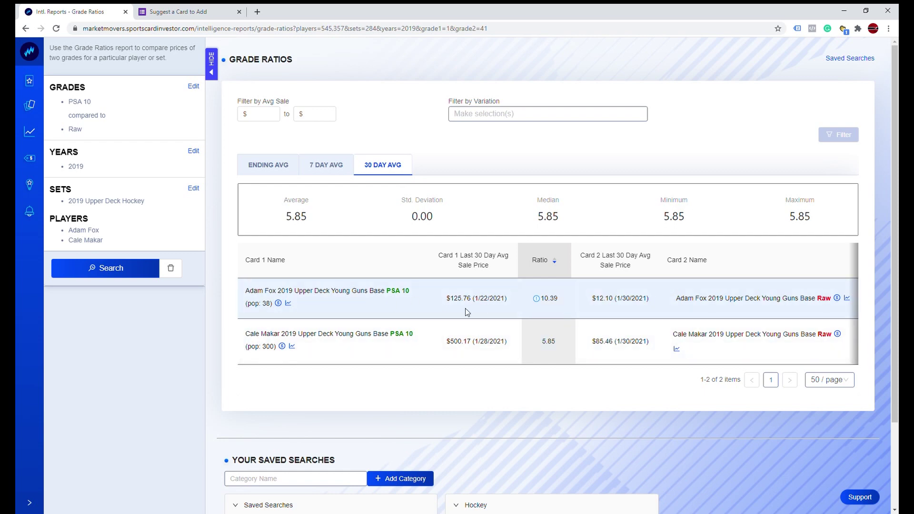
Examine Adam Fox's 30-day PSA 10 to Raw ratio together with the average sale prices of both grades
double_click(552, 299)
drag(596, 300, 634, 303)
drag(443, 292, 518, 305)
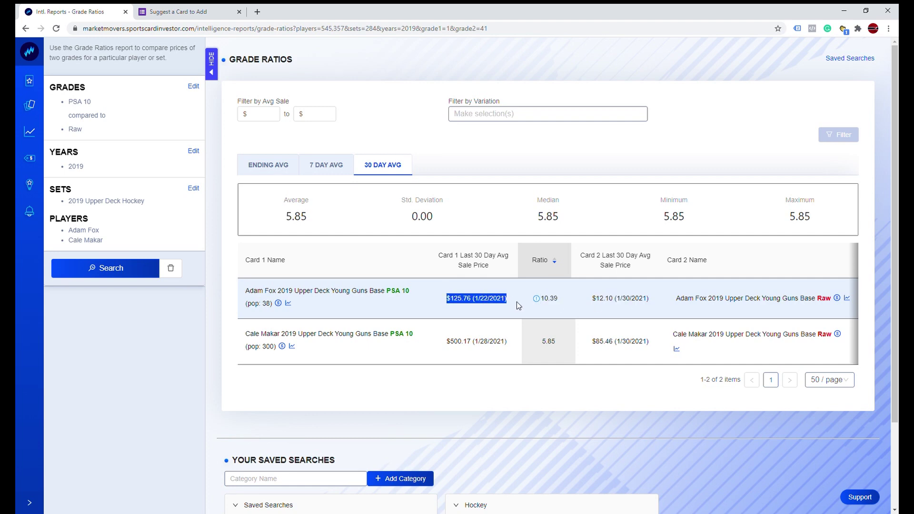
drag(590, 299, 654, 303)
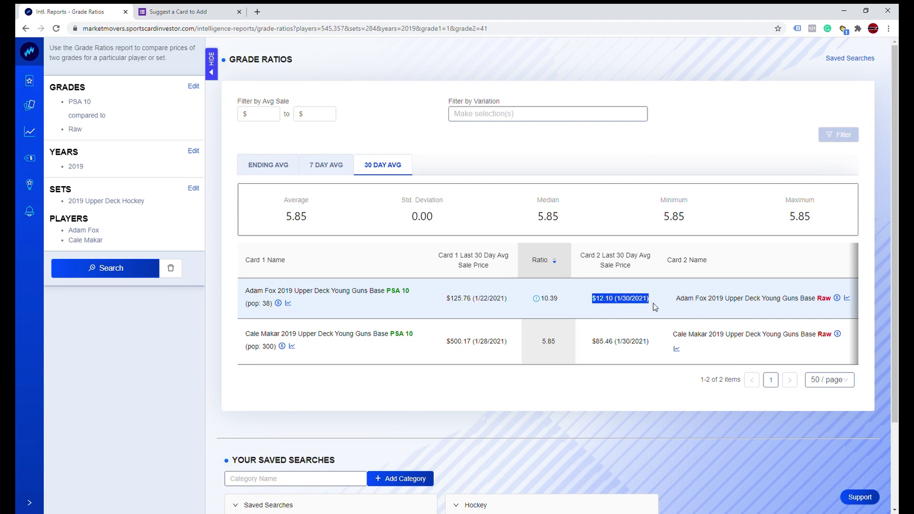
click(598, 302)
triple_click(599, 302)
click(642, 301)
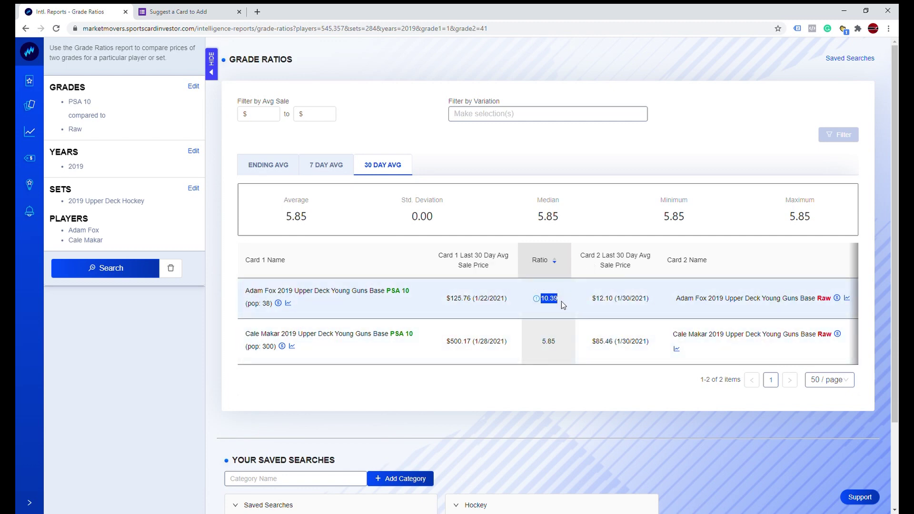
click(517, 298)
double_click(547, 299)
Examine Cale Makar's 30-day Raw average sale price and his PSA 10 to Raw ratio
drag(593, 342, 622, 350)
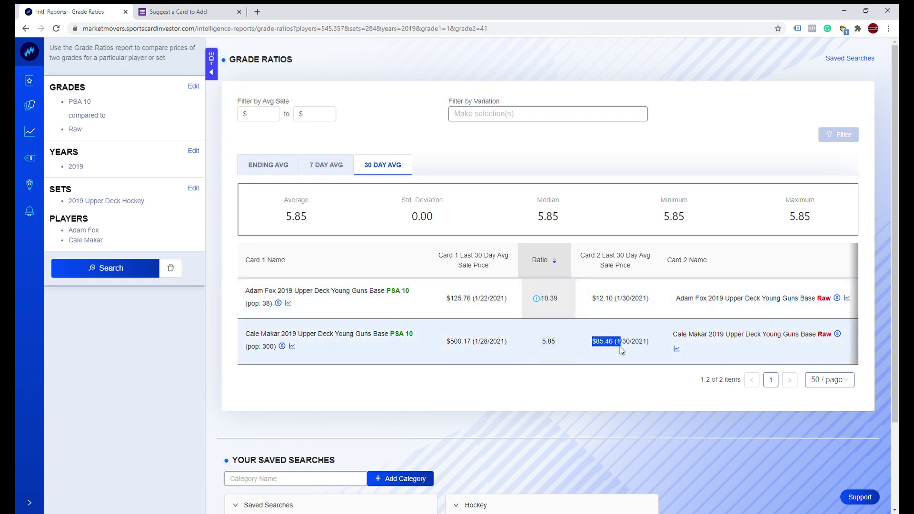
drag(540, 345, 623, 345)
drag(536, 341, 571, 343)
click(548, 349)
click(545, 339)
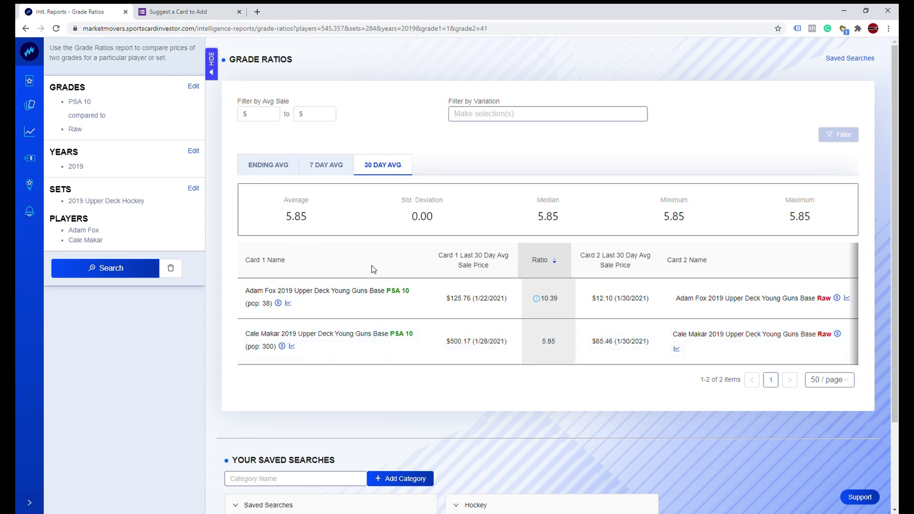
Load the saved MacK PSA10 M search and examine Nathan MacKinnon's ending ratio and both average sale prices
scroll(375, 266, down, 2)
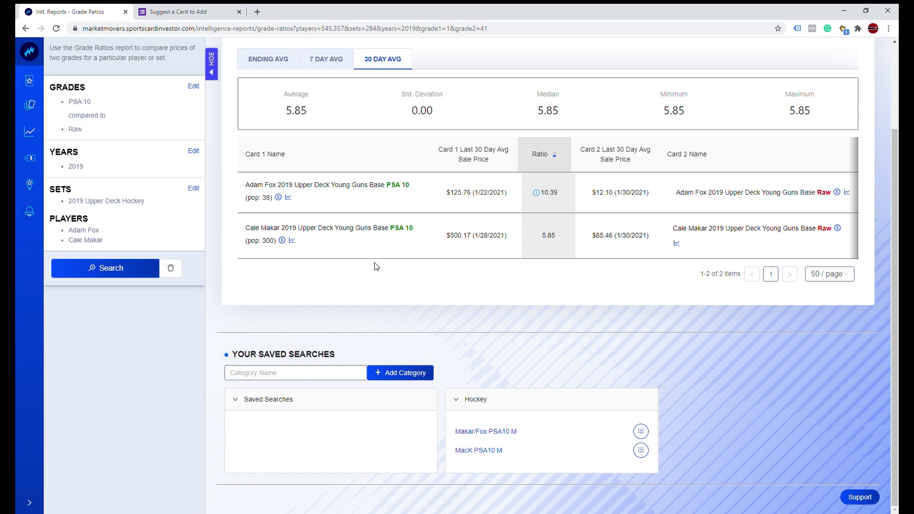
click(478, 450)
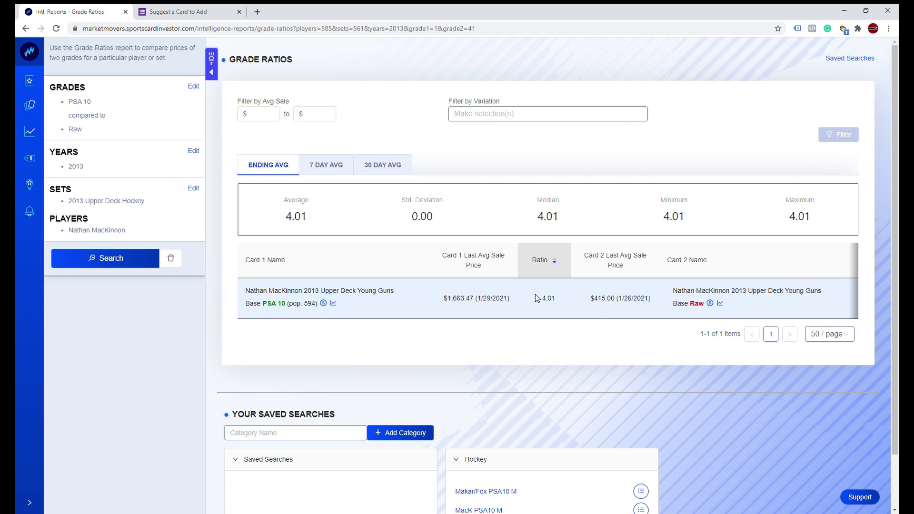
drag(558, 298, 537, 298)
drag(590, 299, 625, 305)
drag(442, 302, 481, 304)
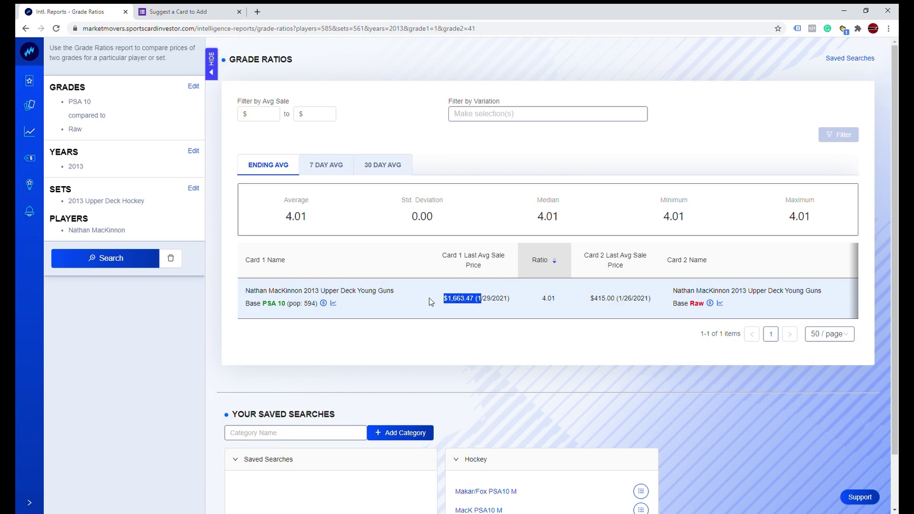
click(383, 298)
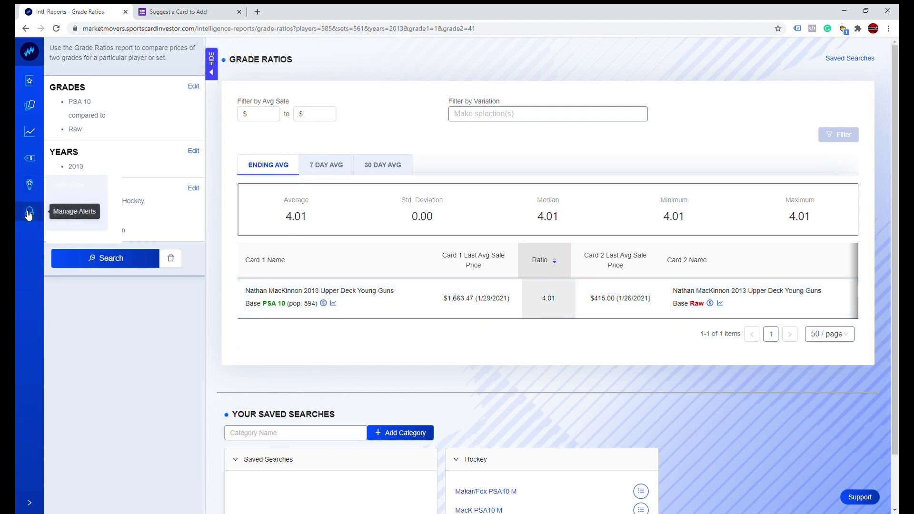
From the dashboard's Hockey card favorites, open the chart for Alexander Ovechkin's 2005 Upper Deck Young Guns Base Raw card
click(29, 81)
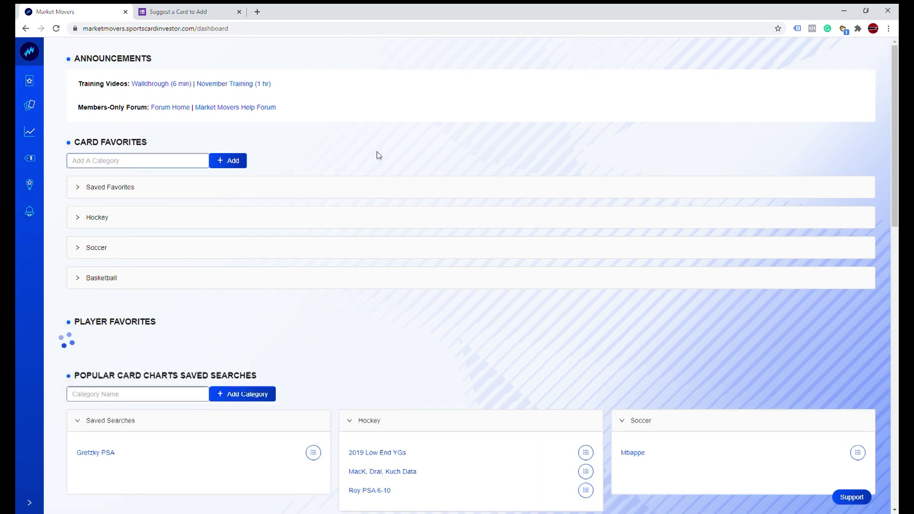
scroll(378, 155, down, 5)
scroll(379, 157, up, 5)
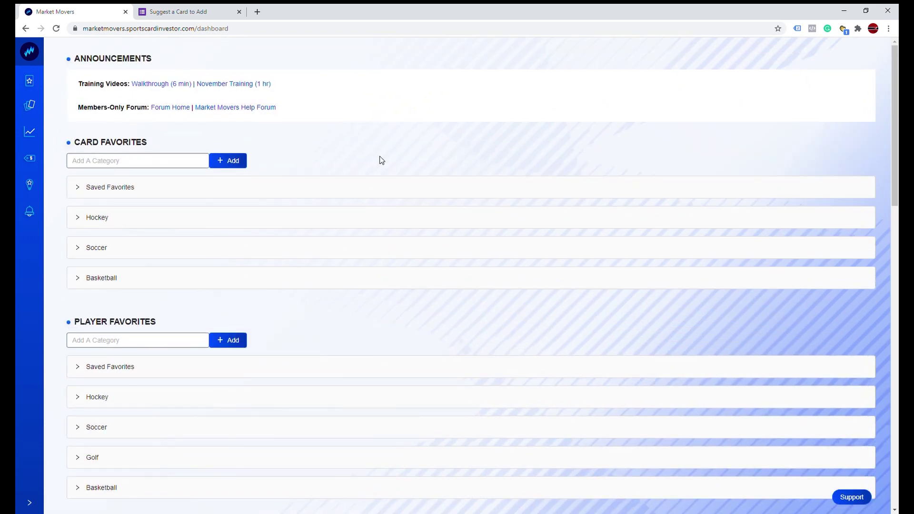
click(151, 217)
scroll(328, 202, down, 3)
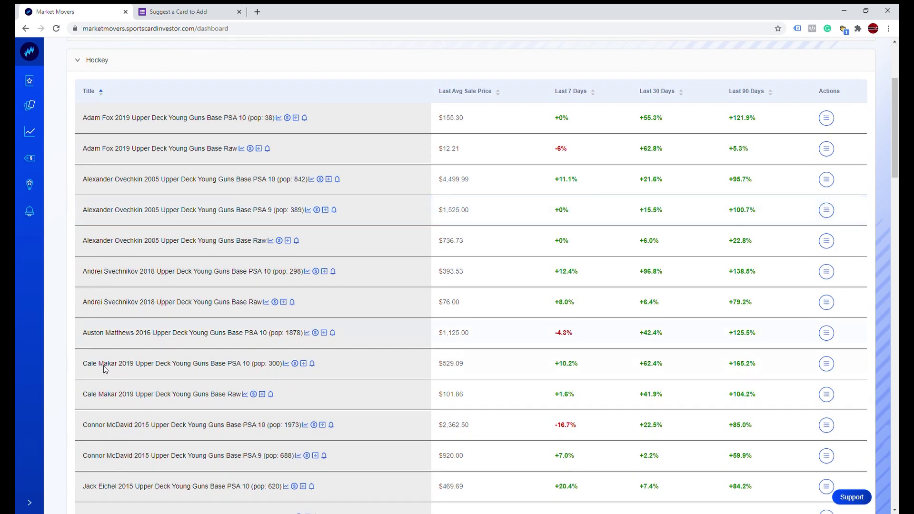
click(272, 242)
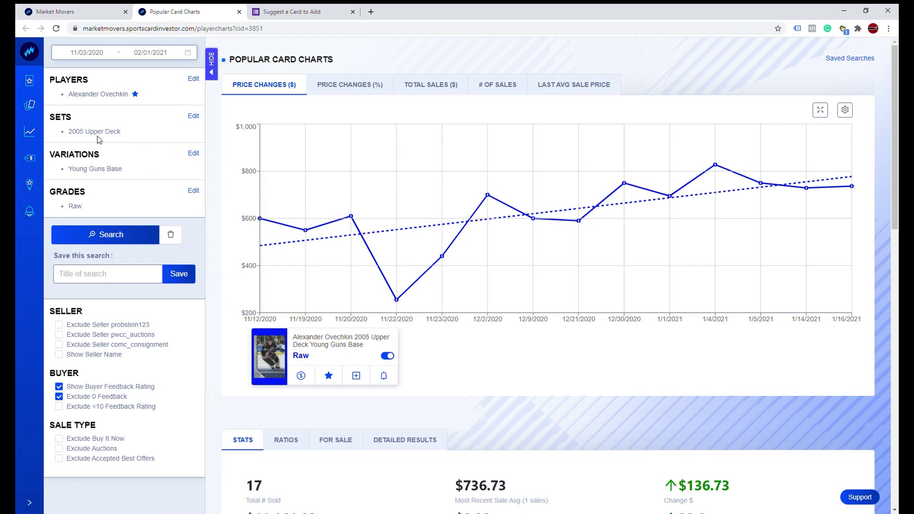
Return to the dashboard, collapse the Hockey card favorites and expand the Soccer card favorites
click(29, 81)
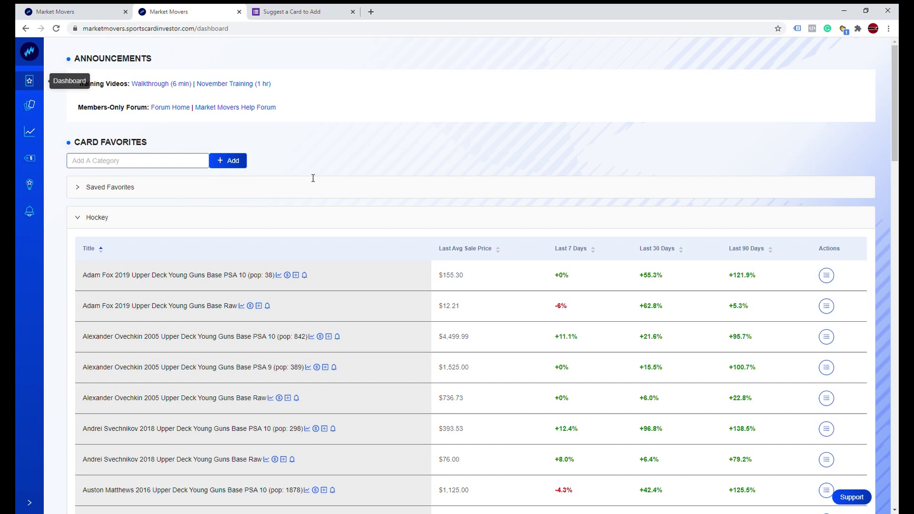
scroll(311, 178, down, 3)
scroll(311, 177, up, 2)
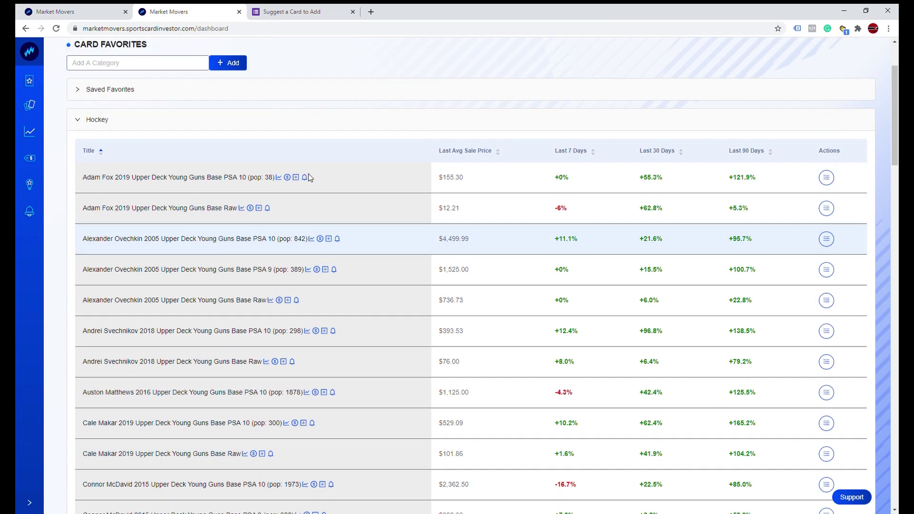
click(96, 139)
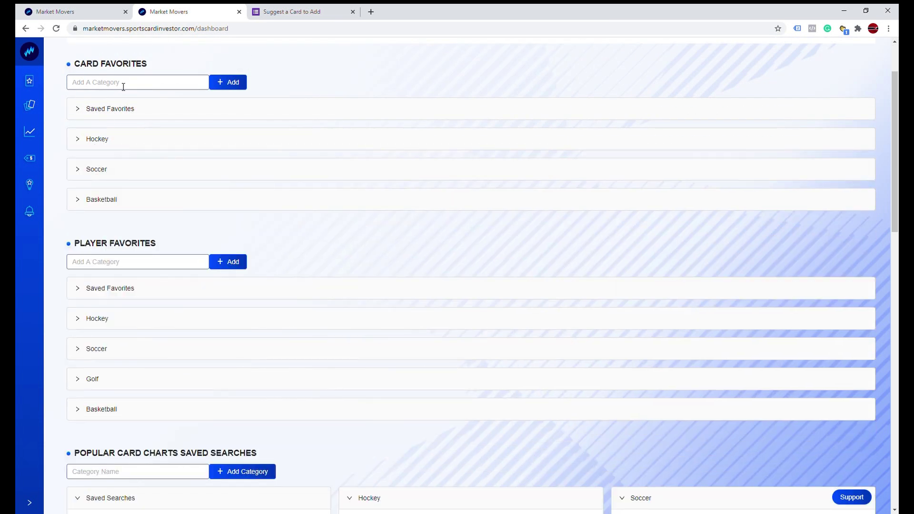
click(98, 169)
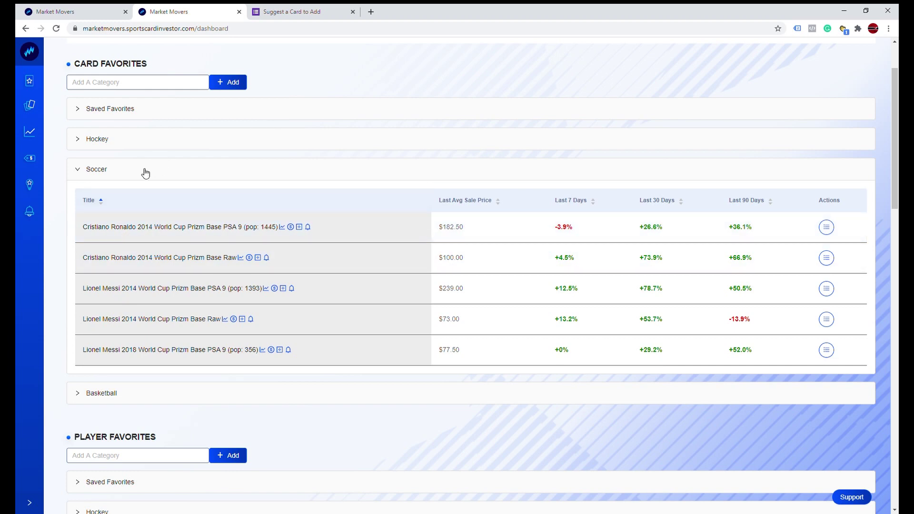
Collapse the Soccer card favorites, expand Basketball to review its cards, and collapse it again
click(98, 173)
click(98, 200)
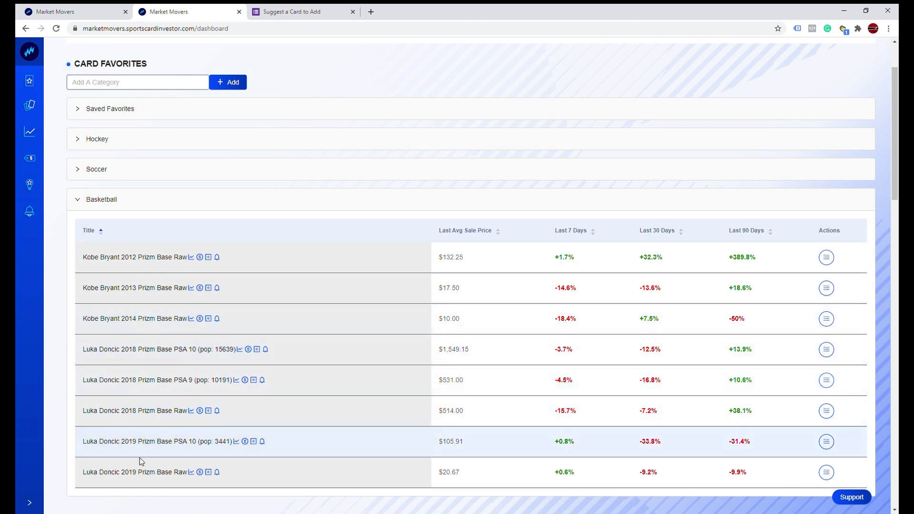
click(115, 201)
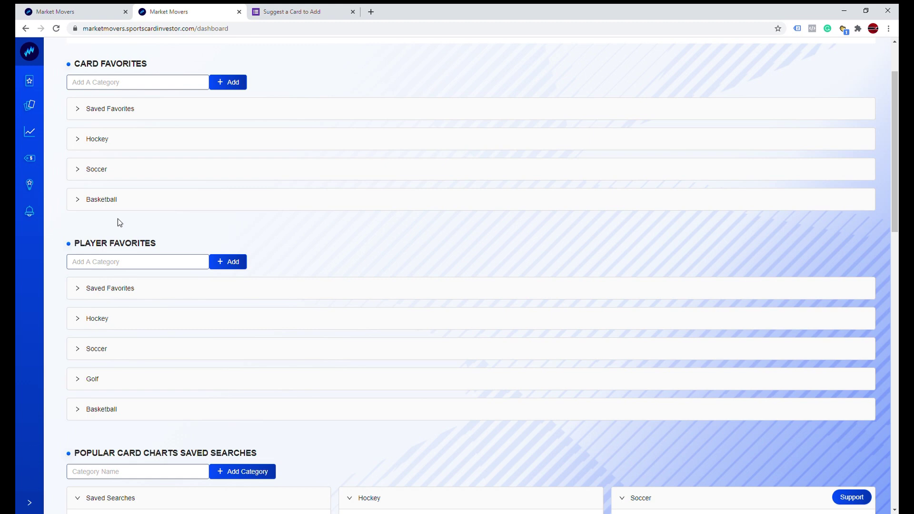
scroll(246, 206, up, 2)
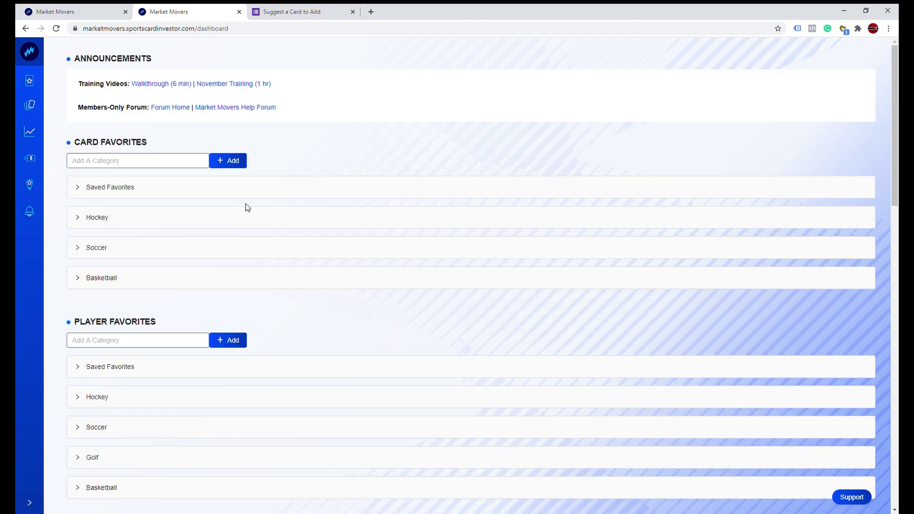
Expand the saved card favorites and open the chart for the Tiger Woods 2001 SP Authentic Auto PSA 10 card
drag(136, 148, 66, 144)
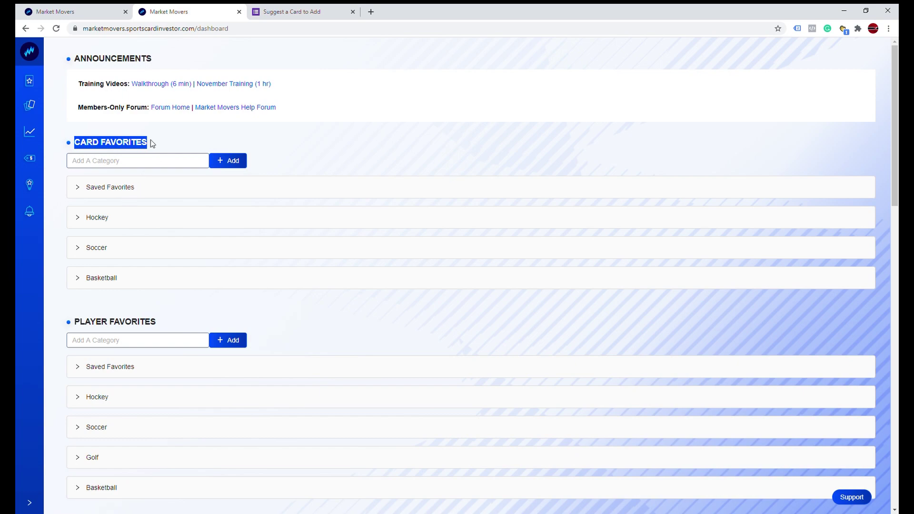
click(122, 188)
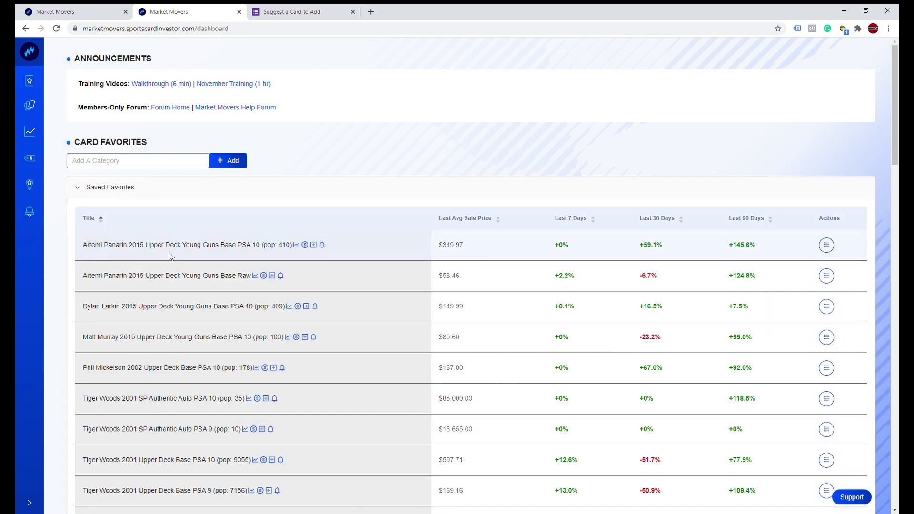
scroll(169, 252, down, 1)
scroll(169, 256, down, 5)
scroll(170, 256, up, 3)
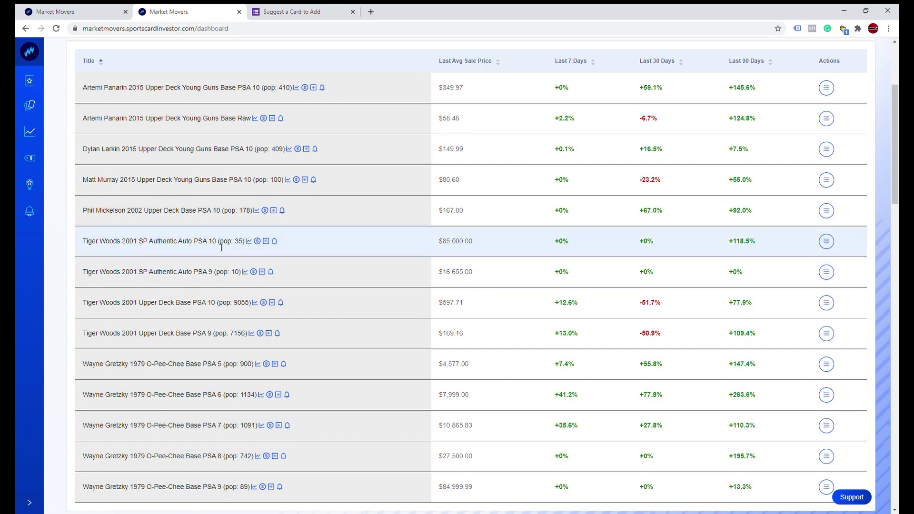
click(248, 242)
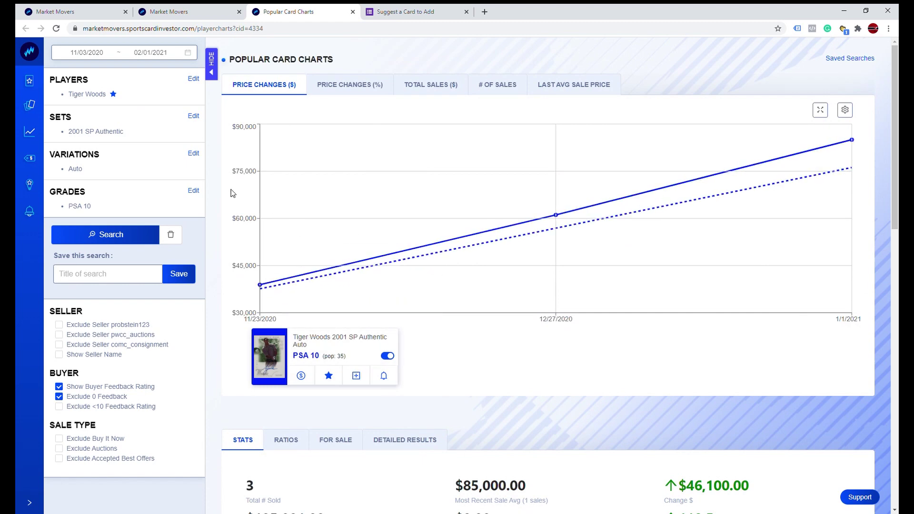
Close the Tiger Woods chart and its source dashboard, and return to the remaining Market Movers dashboard
click(352, 12)
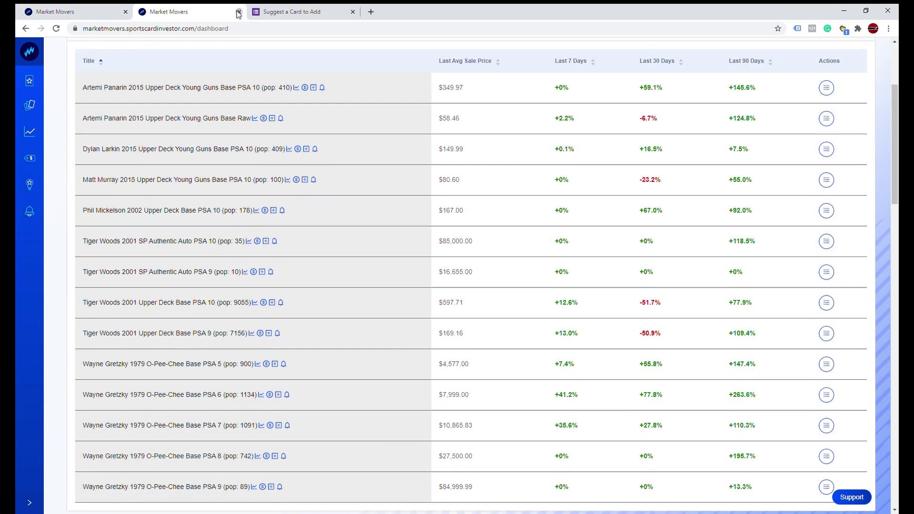
click(238, 11)
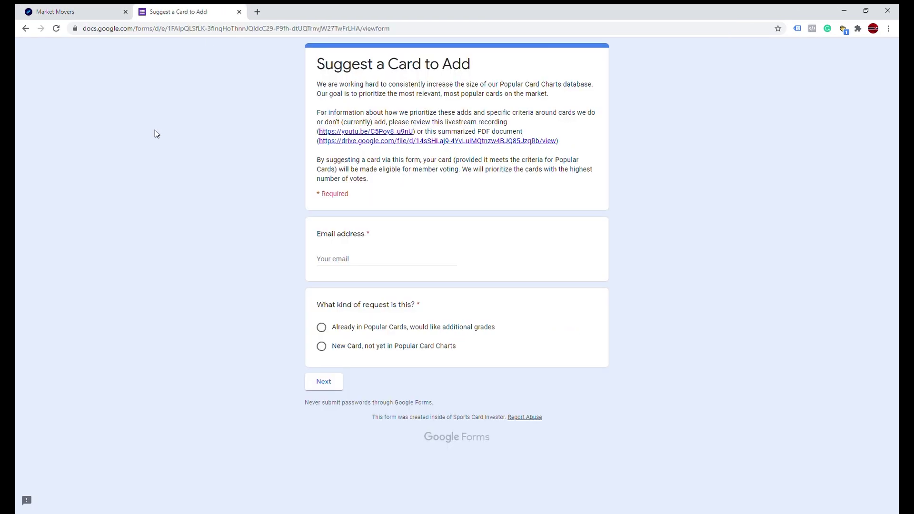
click(95, 19)
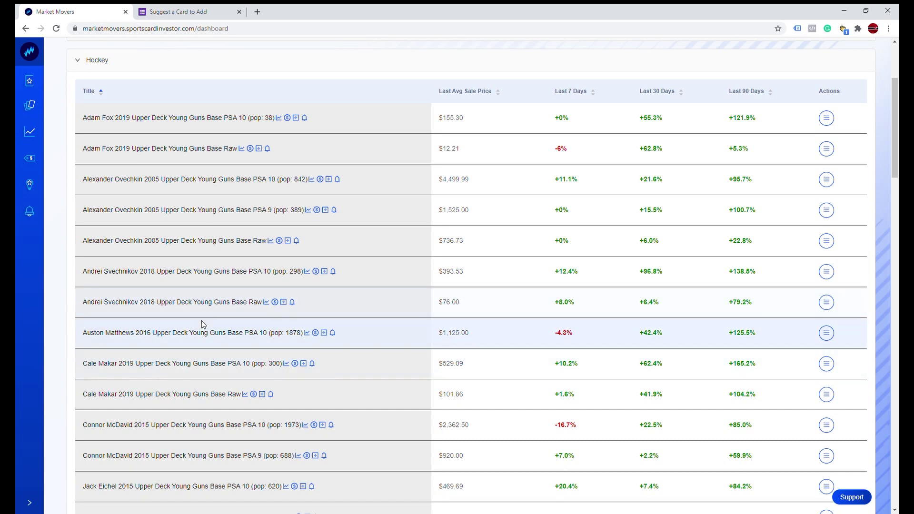
Look through the Hockey card favorites and collapse the category
scroll(204, 325, down, 10)
scroll(205, 326, up, 2)
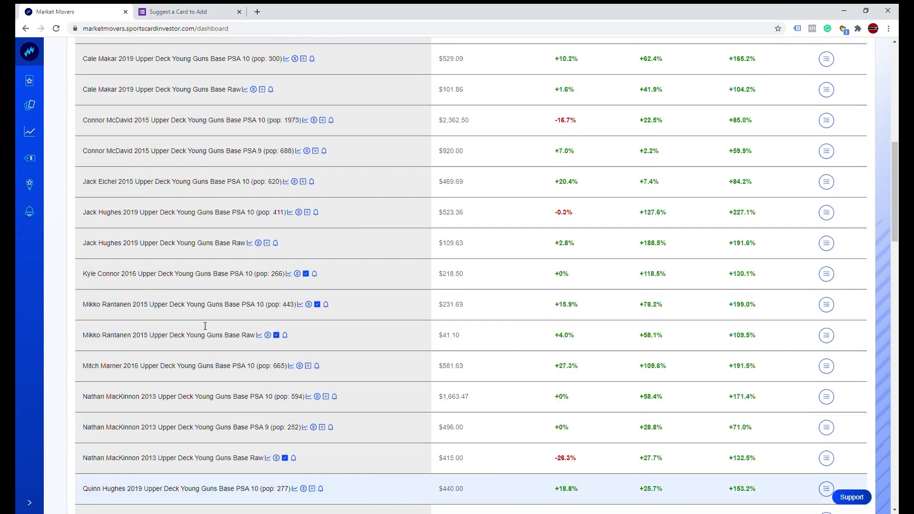
scroll(205, 326, up, 10)
click(114, 219)
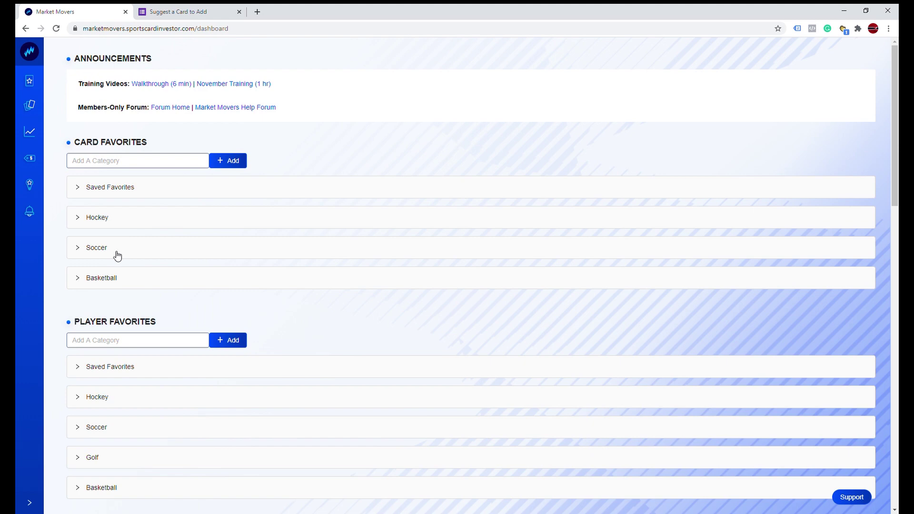
Expand the saved card favorites and show the available actions for the Artemi Panarin PSA 10 card
click(123, 190)
scroll(155, 292, down, 3)
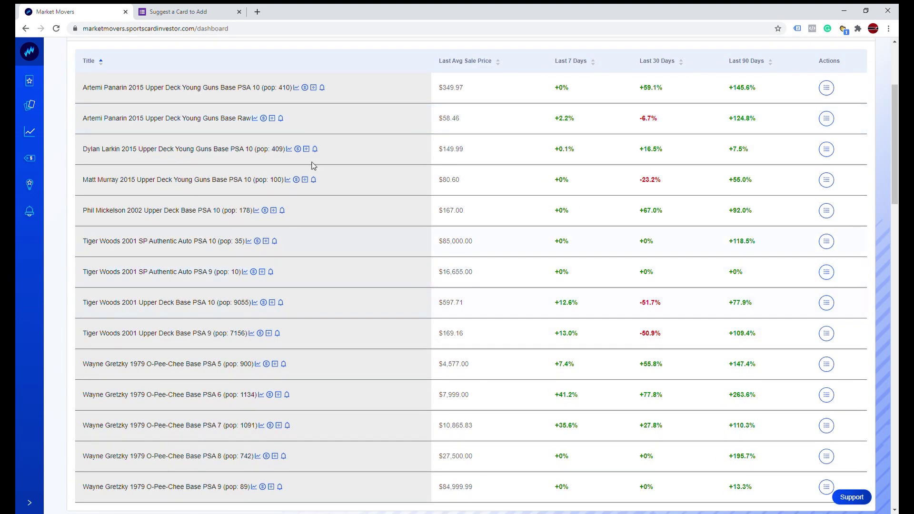
scroll(194, 202, up, 3)
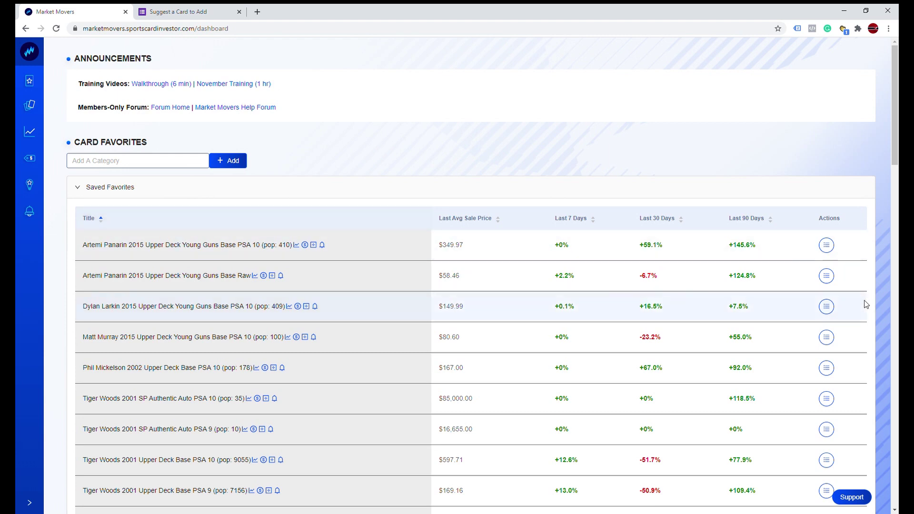
click(826, 248)
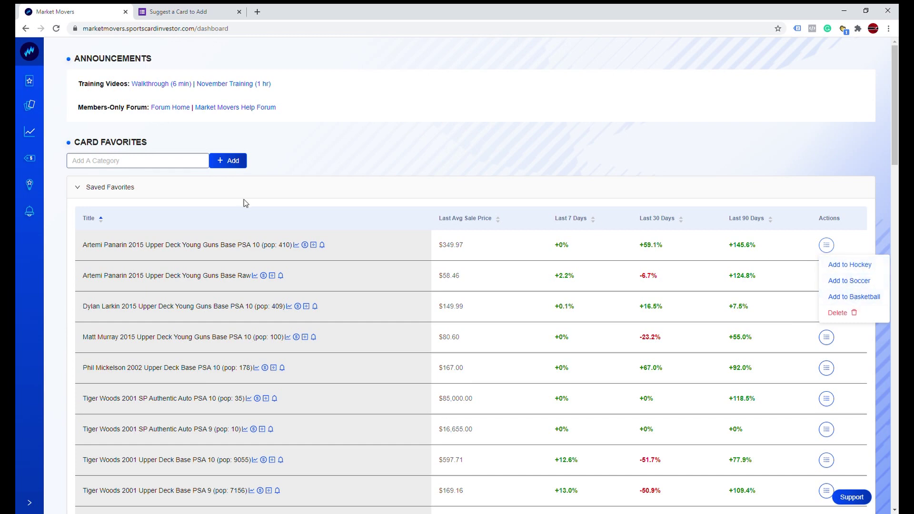
Create a Golf card favorites category and add the Phil Mickelson 2002 Upper Deck and Tiger Woods 2001 SP Authentic Auto PSA 10 cards to it
text(Golf)
click(231, 162)
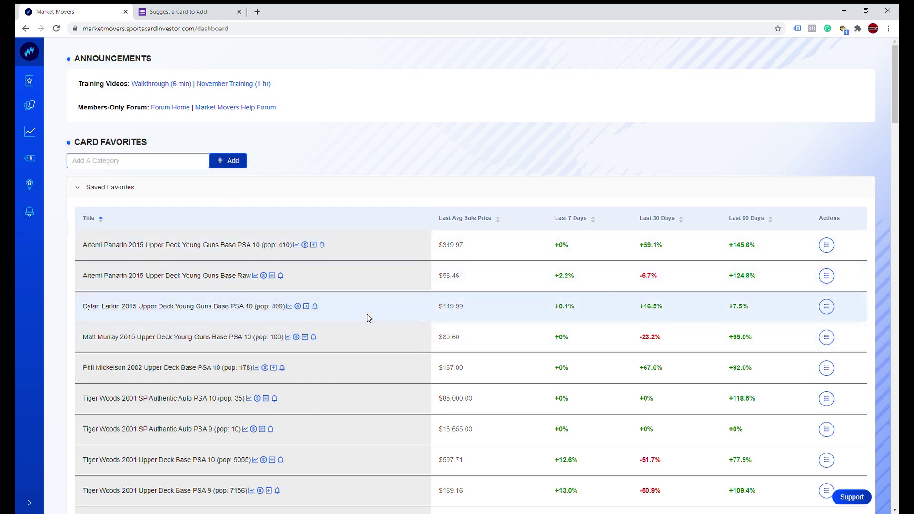
scroll(362, 311, down, 3)
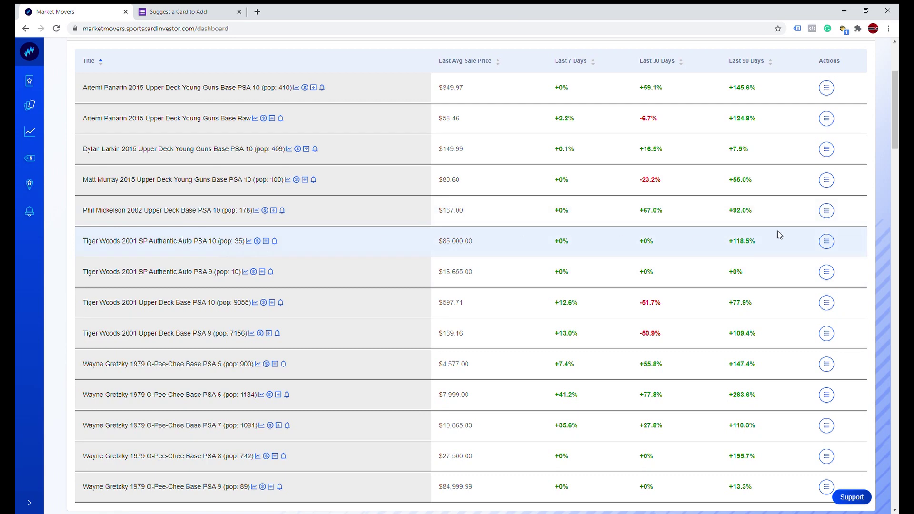
click(826, 210)
click(855, 281)
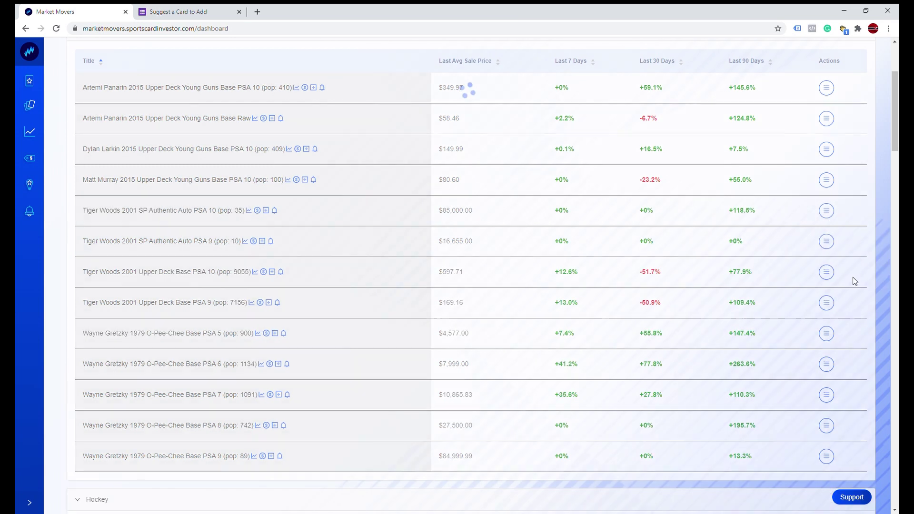
click(827, 212)
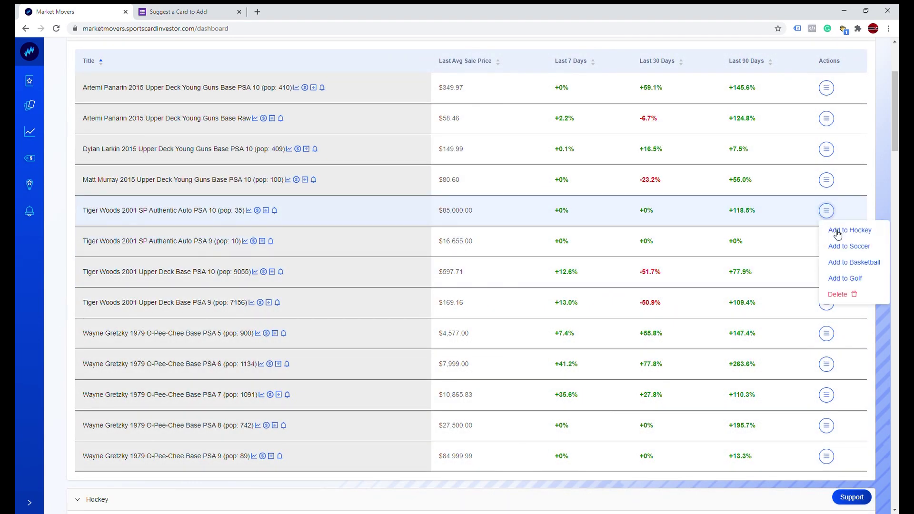
click(845, 278)
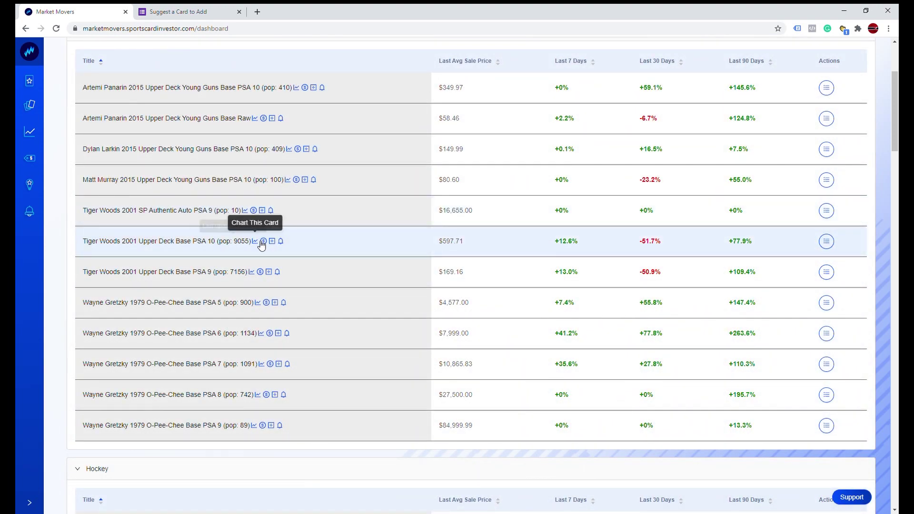
Collapse the Hockey and Saved Favorites lists in the card favorites
scroll(155, 233, down, 3)
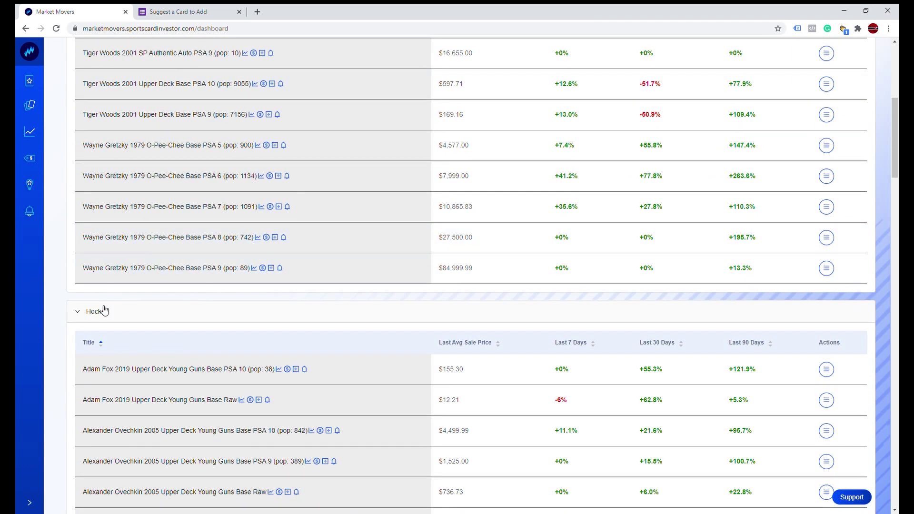
scroll(143, 262, down, 5)
scroll(160, 185, down, 1)
scroll(160, 186, down, 8)
scroll(157, 185, up, 12)
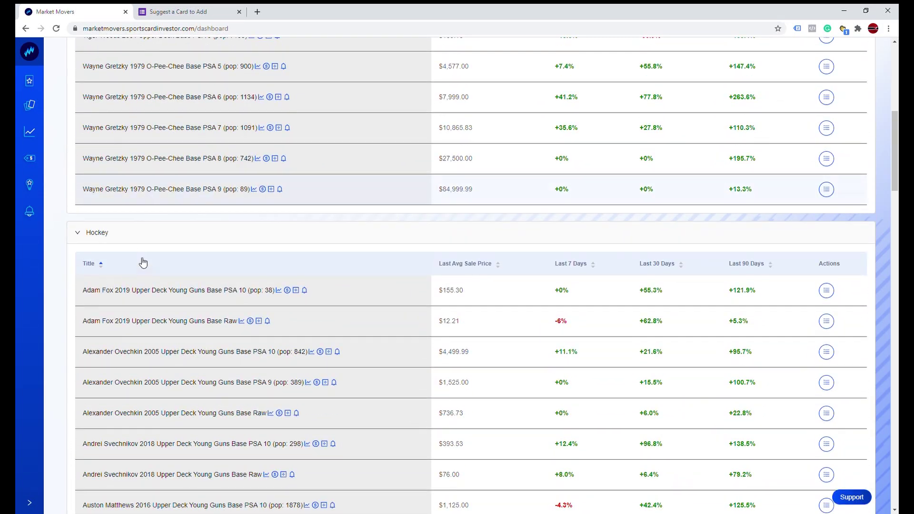
click(142, 236)
scroll(157, 237, up, 6)
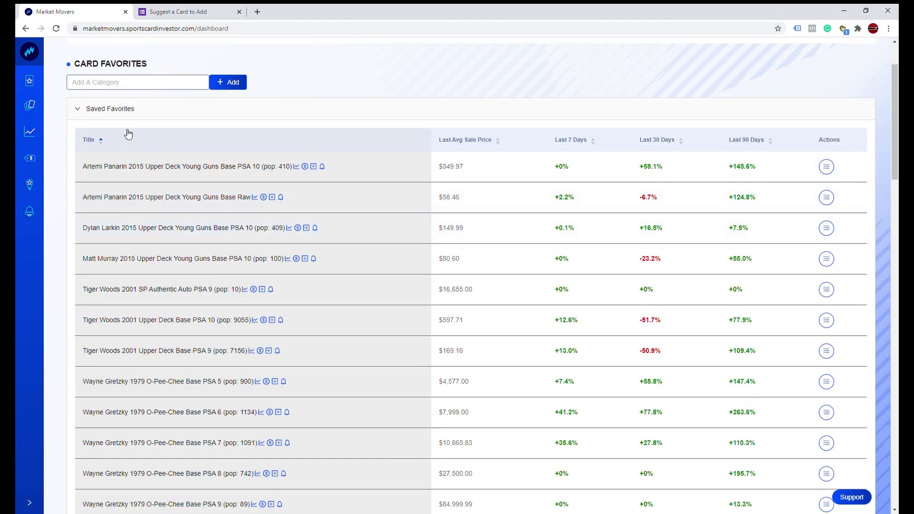
click(121, 109)
Review the two cards in the Golf card favorites and collapse the category
scroll(192, 183, down, 2)
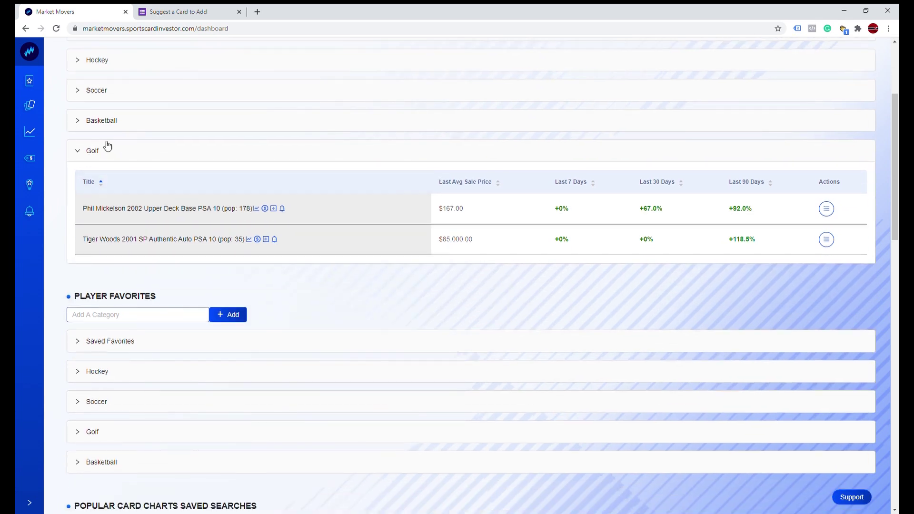
click(103, 149)
click(103, 148)
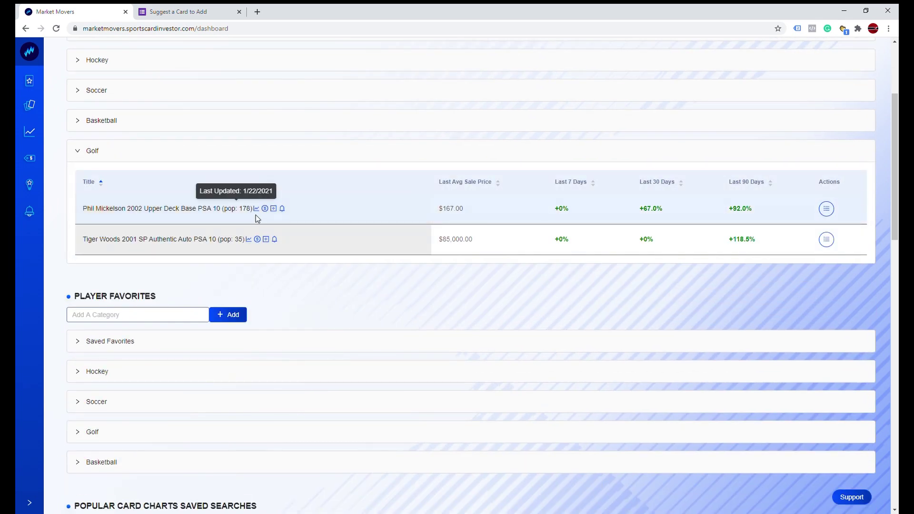
click(87, 153)
scroll(211, 275, up, 2)
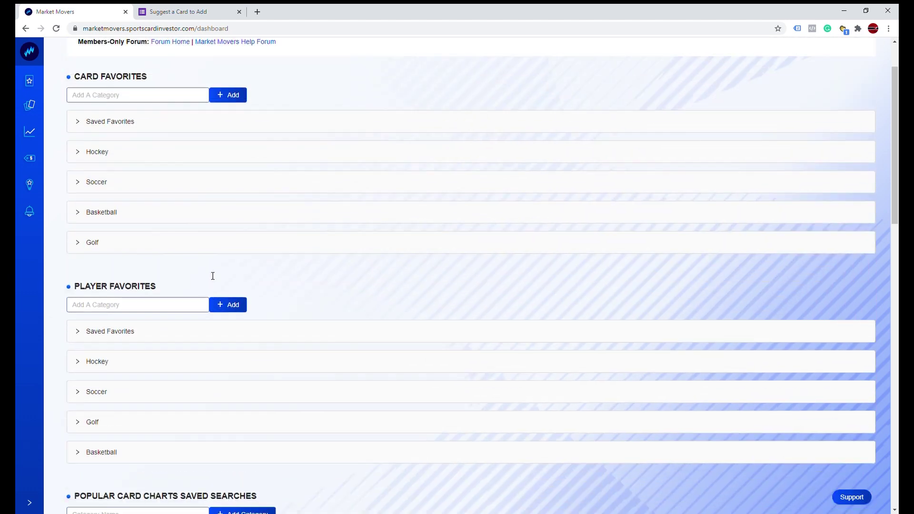
Expand the saved player favorites and add Filip Zadina to the Hockey category
scroll(211, 275, up, 1)
scroll(355, 261, down, 3)
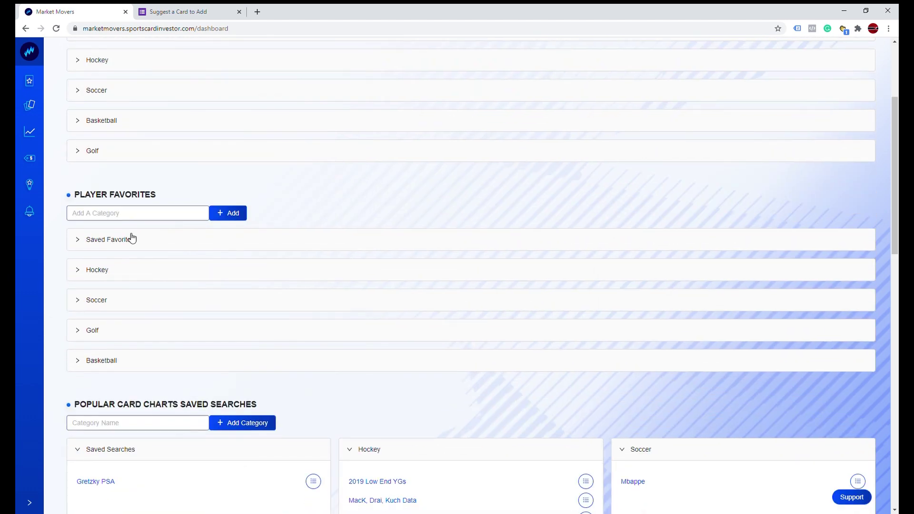
drag(82, 200, 162, 203)
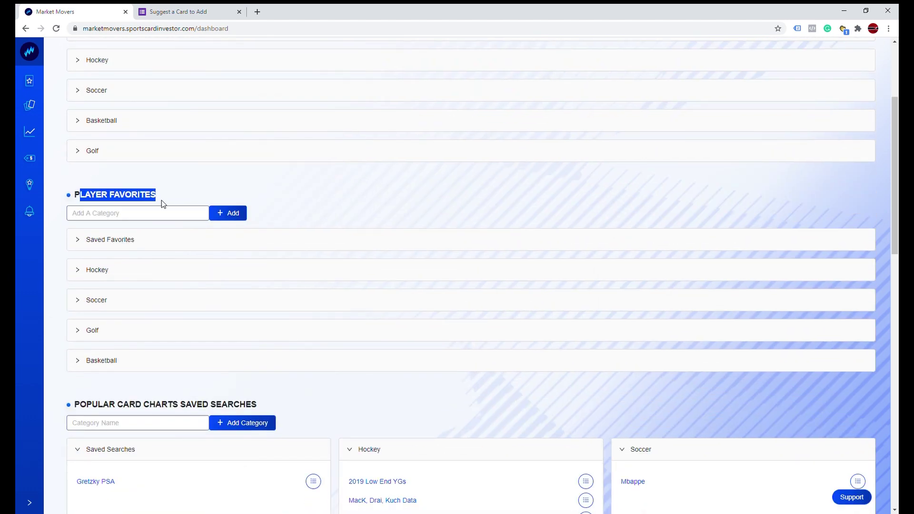
click(125, 241)
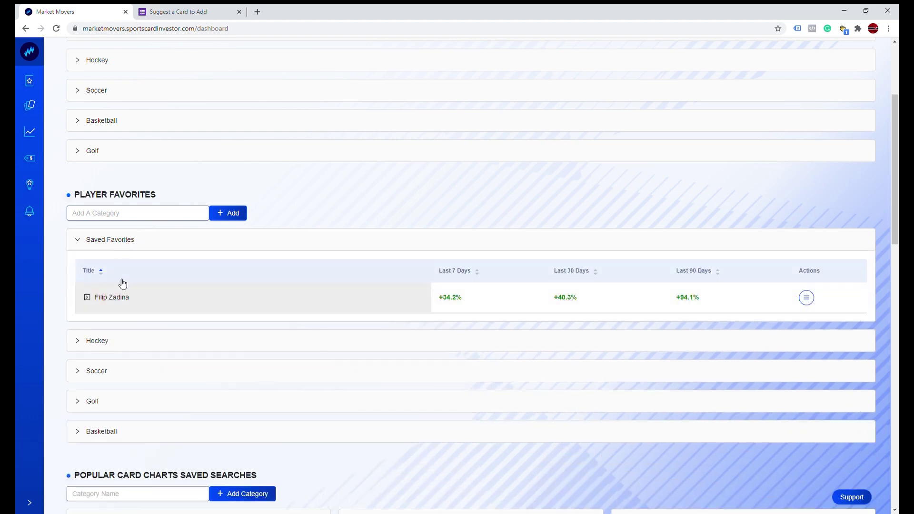
click(809, 298)
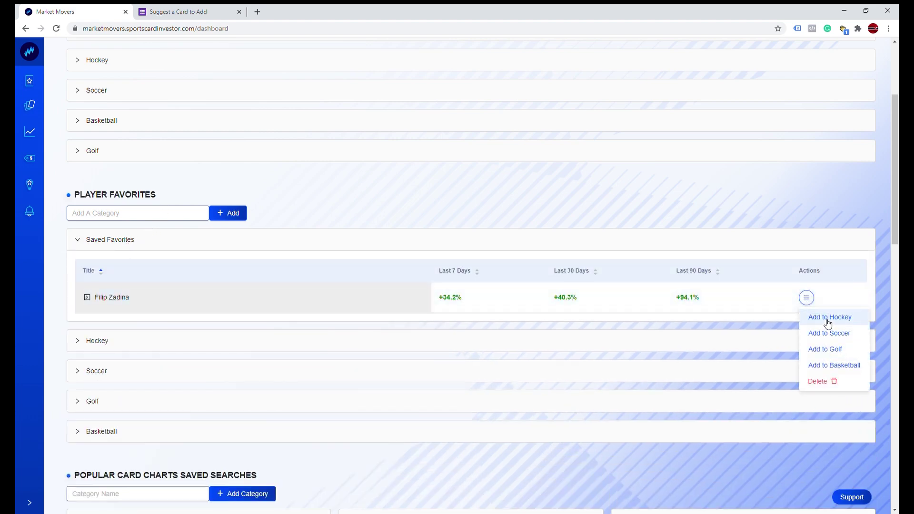
click(825, 317)
Collapse the saved favorites under both cards and players, and expand the Hockey player favorites
scroll(374, 260, up, 3)
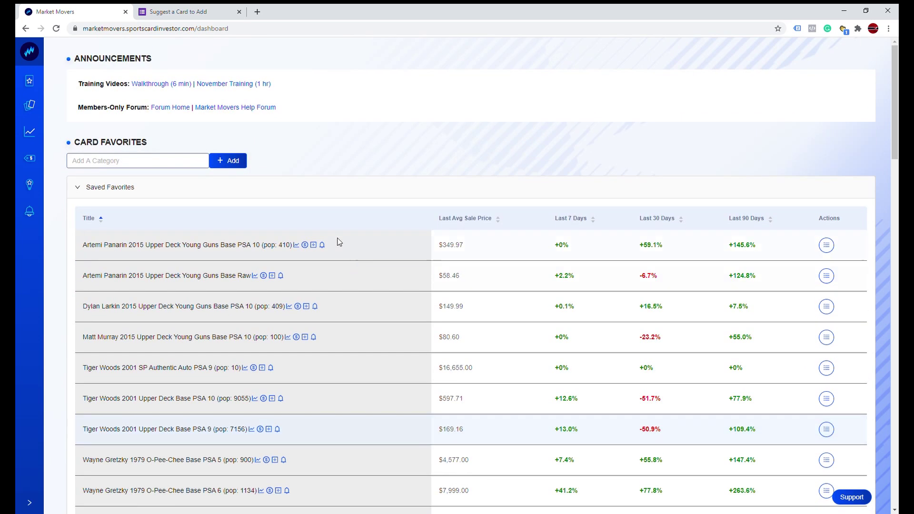
click(125, 191)
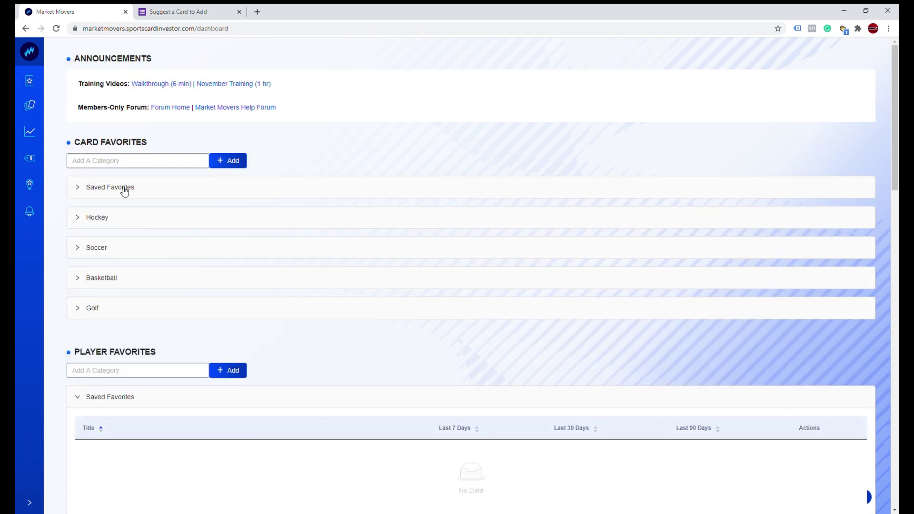
scroll(188, 185, down, 5)
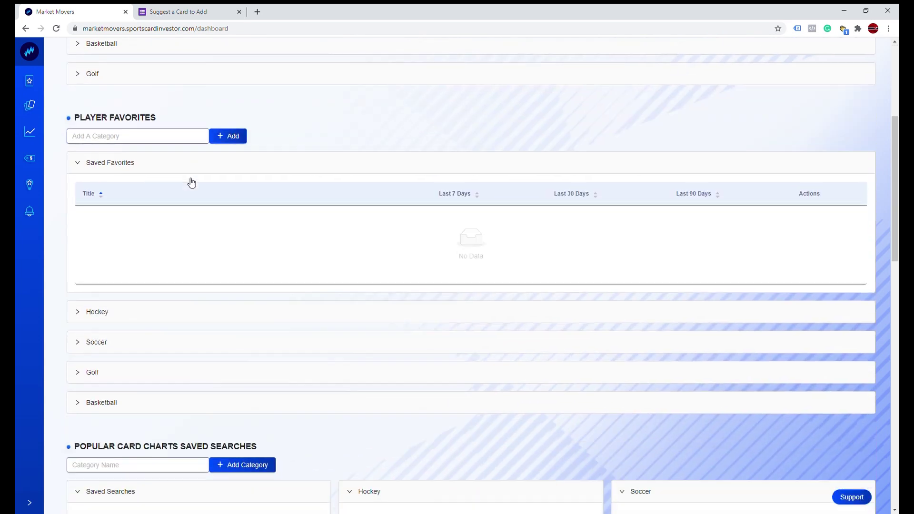
click(127, 163)
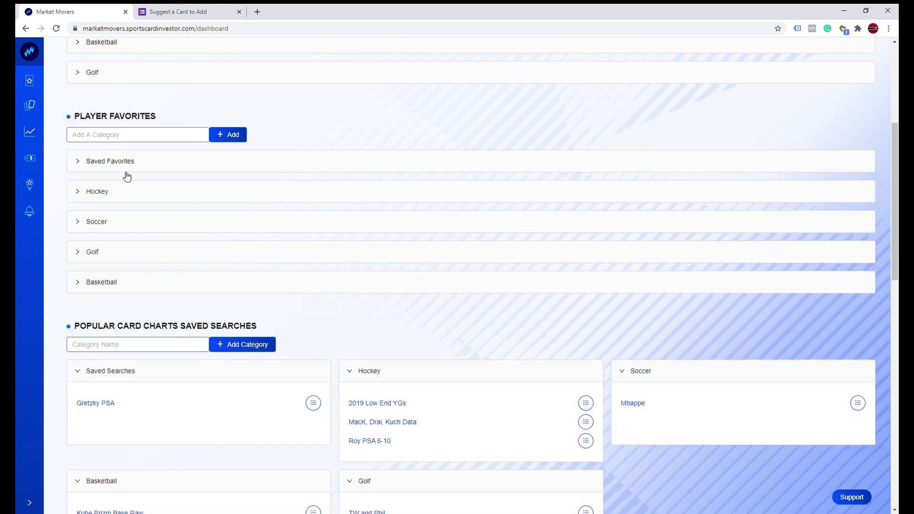
click(117, 191)
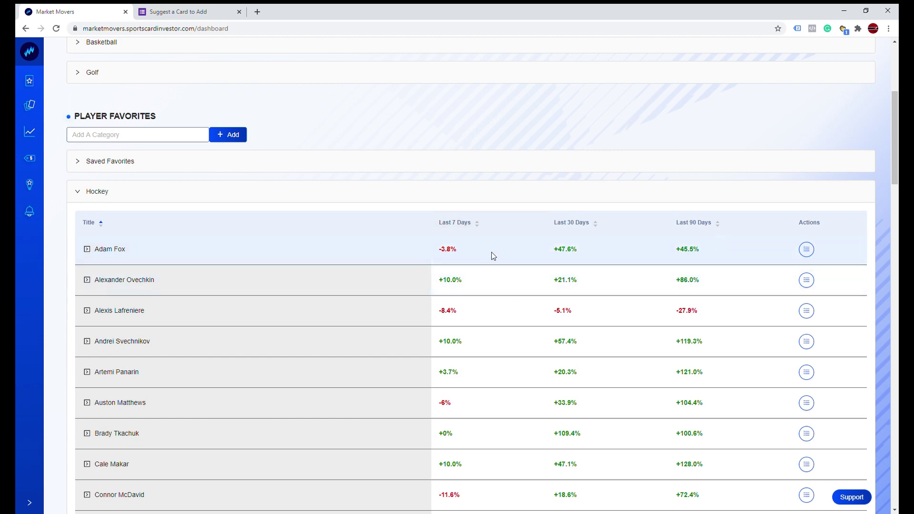
Examine the 7, 30 and 90 day price changes of the Hockey player favorites, including Connor McDavid, Jack Hughes and Matthew Barzal
scroll(491, 254, down, 5)
scroll(493, 256, down, 1)
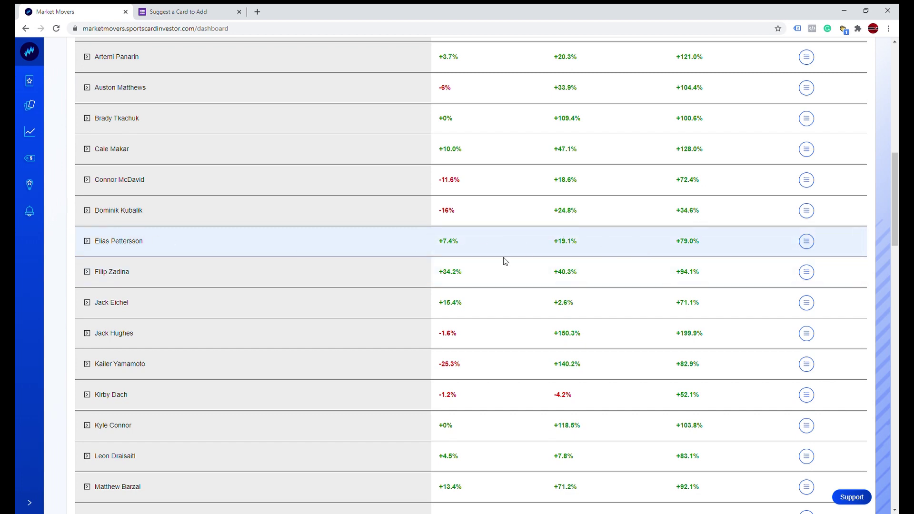
scroll(498, 265, up, 5)
scroll(646, 195, down, 5)
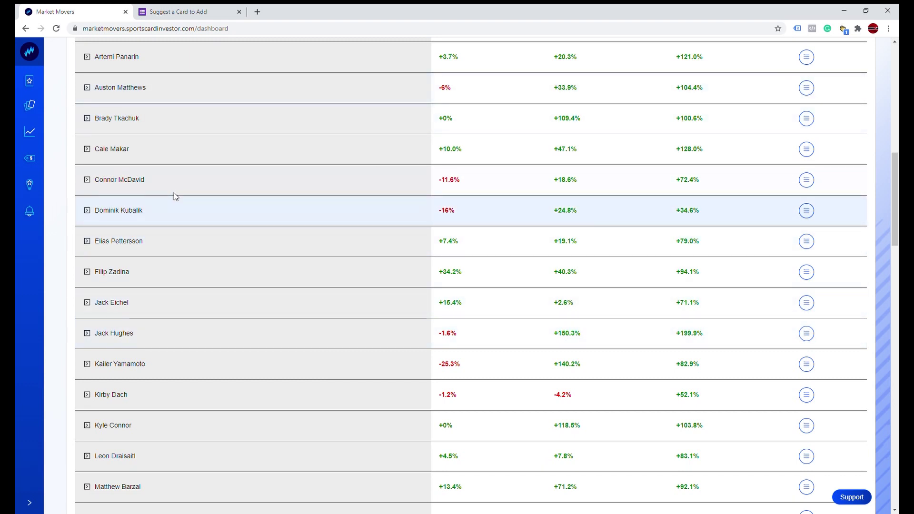
drag(665, 183, 719, 184)
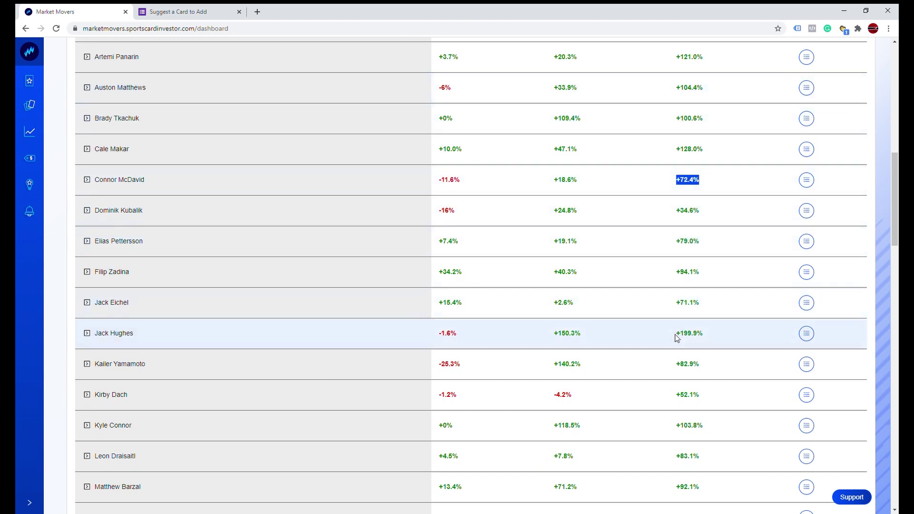
drag(677, 337, 714, 336)
scroll(595, 267, down, 2)
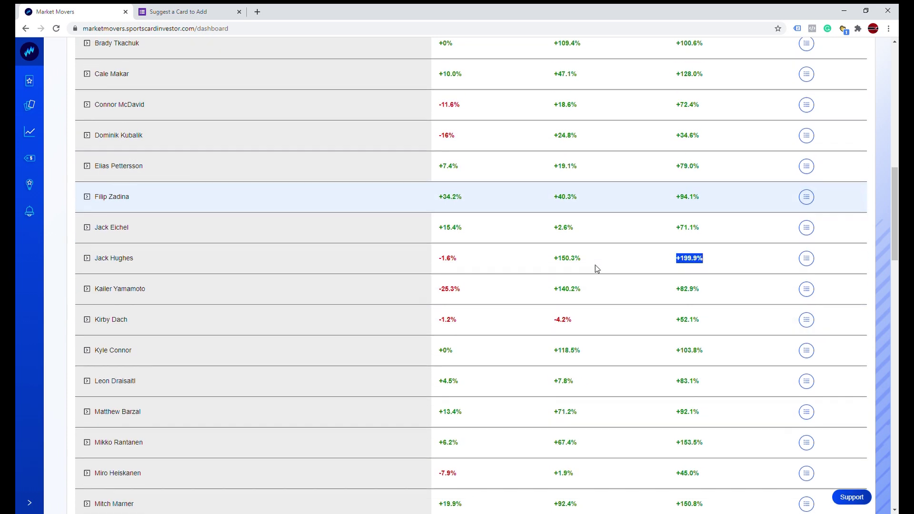
drag(467, 257, 439, 256)
click(507, 261)
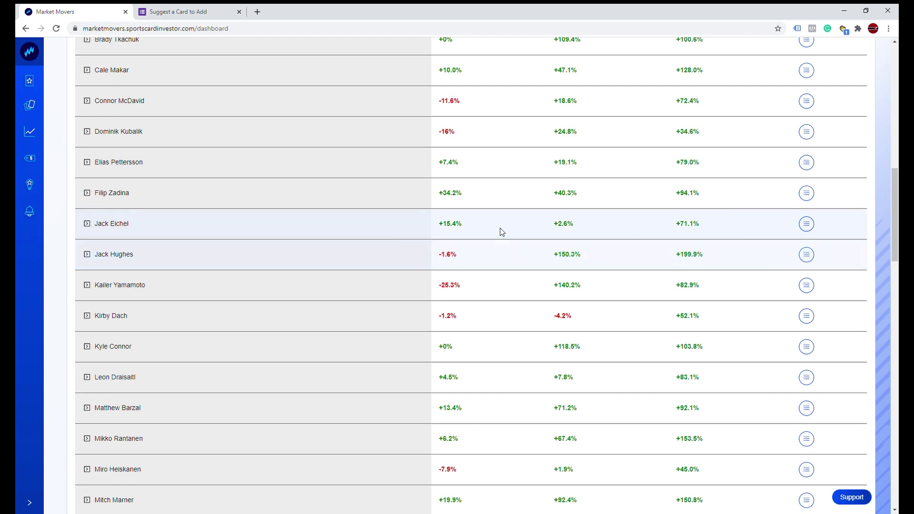
scroll(502, 231, down, 2)
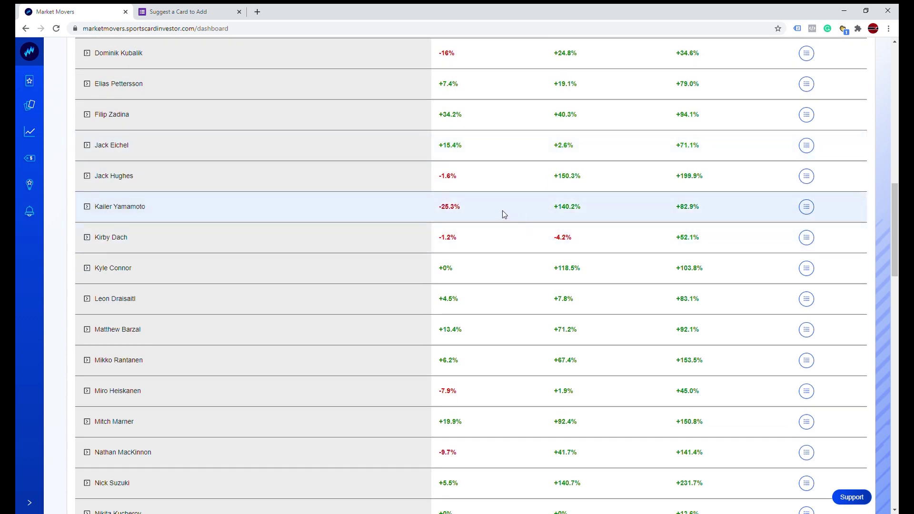
drag(473, 328, 445, 336)
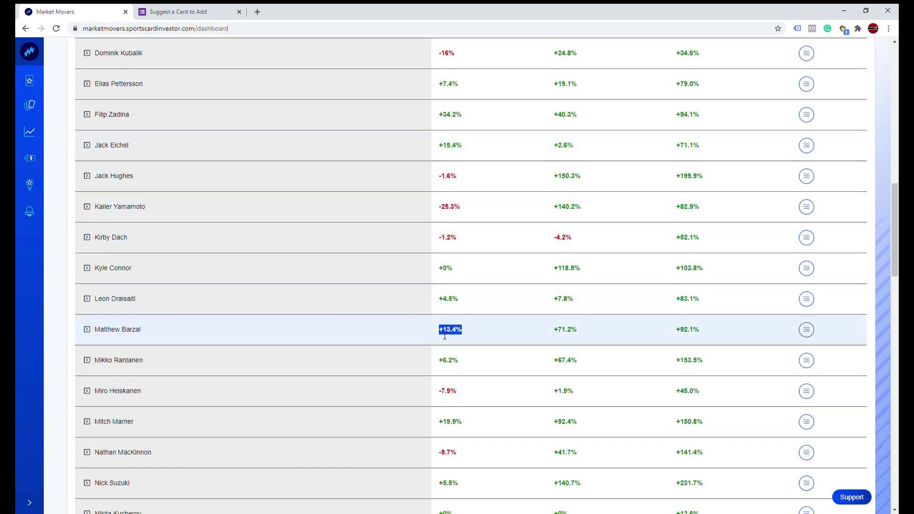
scroll(483, 311, down, 5)
scroll(486, 313, up, 15)
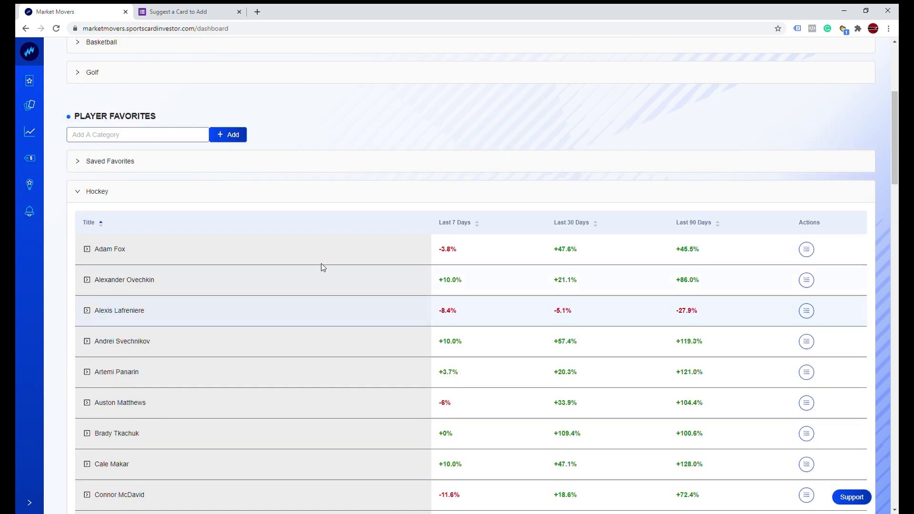
Collapse the Hockey player favorites, and briefly expand and collapse the Soccer, Golf and Basketball categories to check them
click(116, 195)
click(111, 222)
click(111, 222)
click(111, 252)
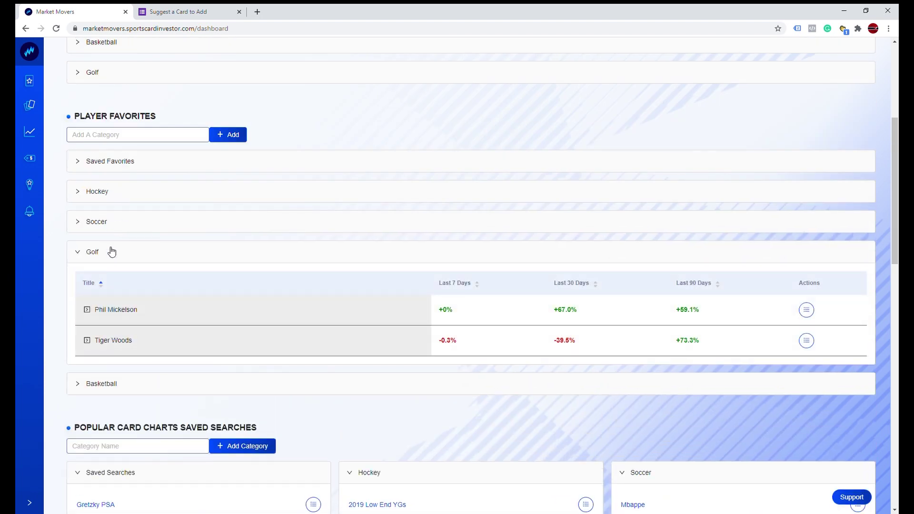
click(112, 251)
click(113, 285)
click(117, 284)
Open the 2019 Low End YGs saved search from the Hockey category of the Popular Card Charts saved searches
scroll(303, 224, down, 3)
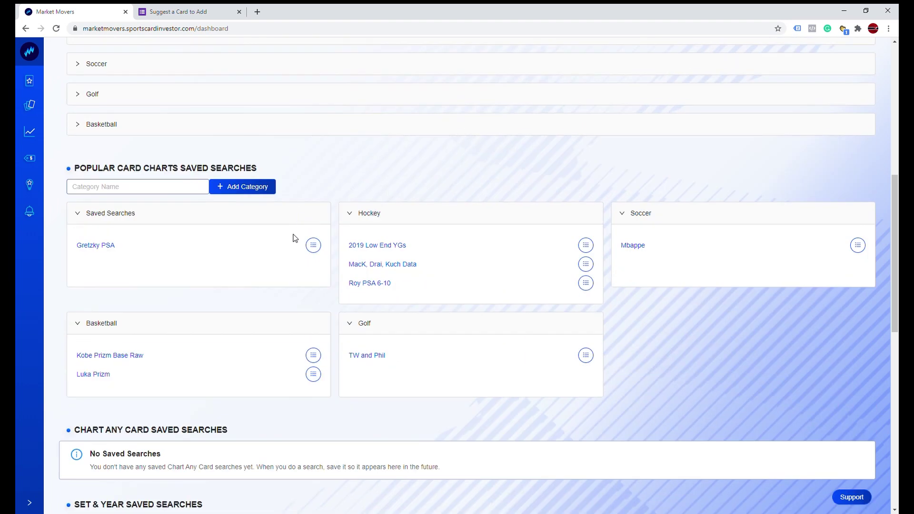
scroll(295, 233, up, 5)
scroll(293, 238, down, 3)
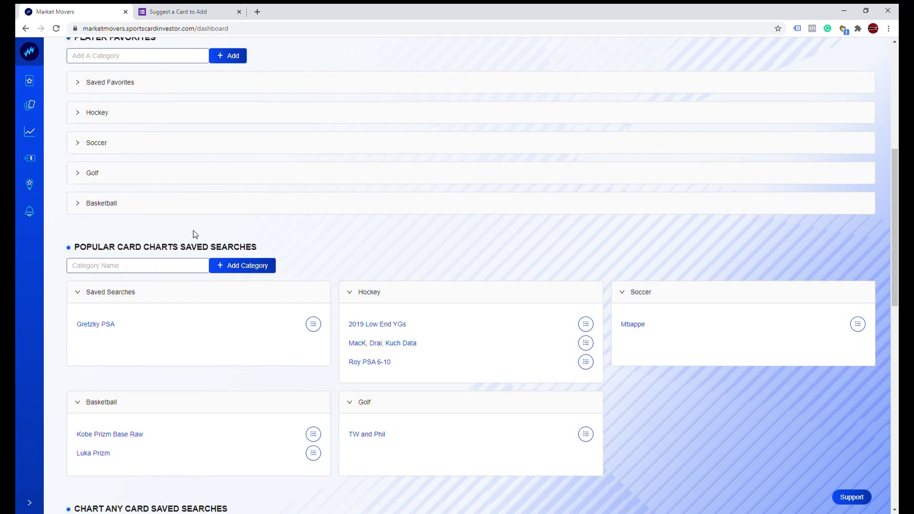
drag(88, 248, 286, 249)
click(311, 245)
click(378, 326)
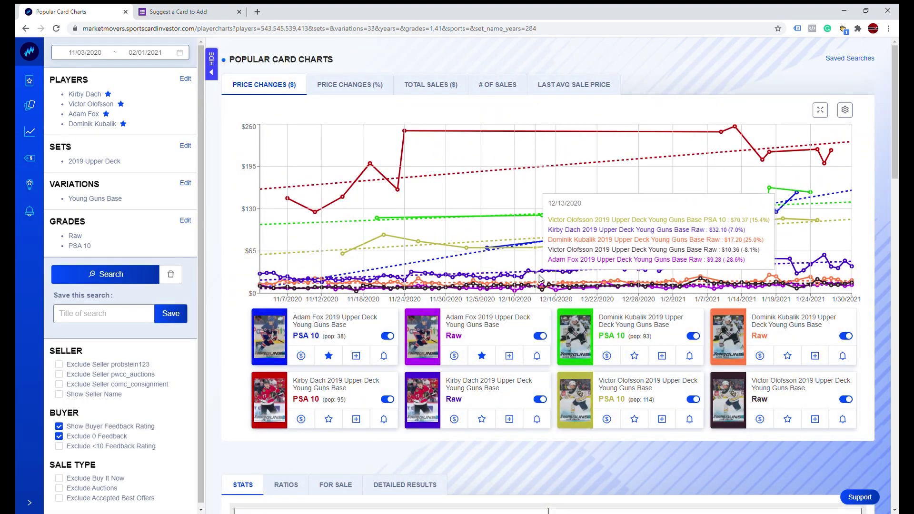
Hide the Raw cards of Adam Fox, Dominik Kubalik, Kirby Dach and Victor Olofsson from the price chart, leaving only PSA 10
scroll(523, 333, down, 5)
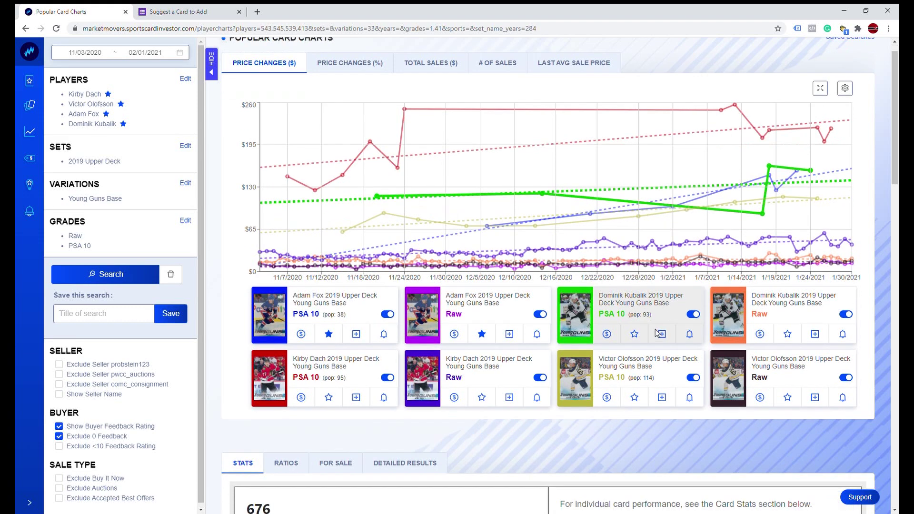
scroll(606, 337, up, 3)
scroll(606, 338, up, 2)
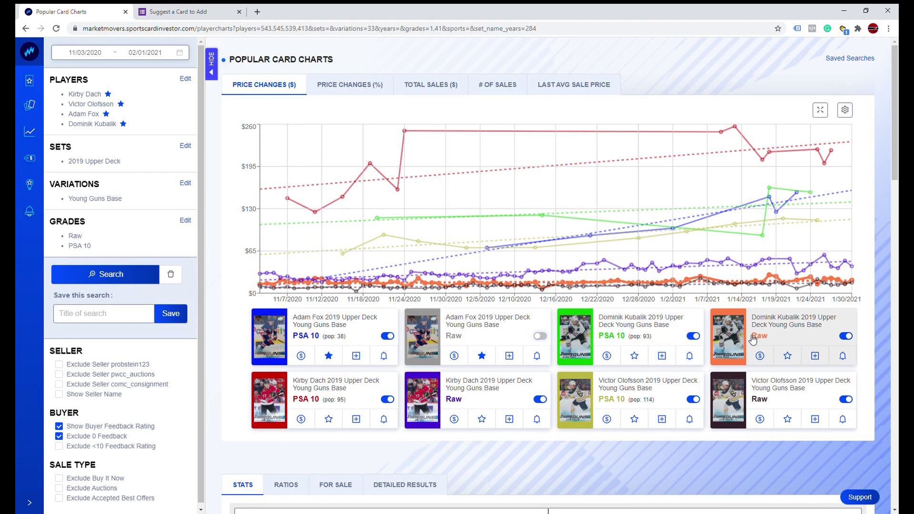
click(845, 336)
click(843, 399)
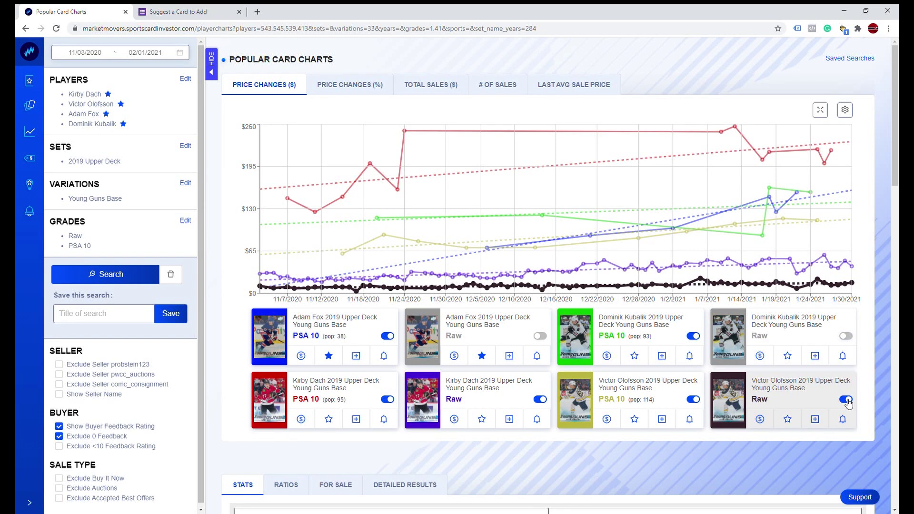
click(540, 399)
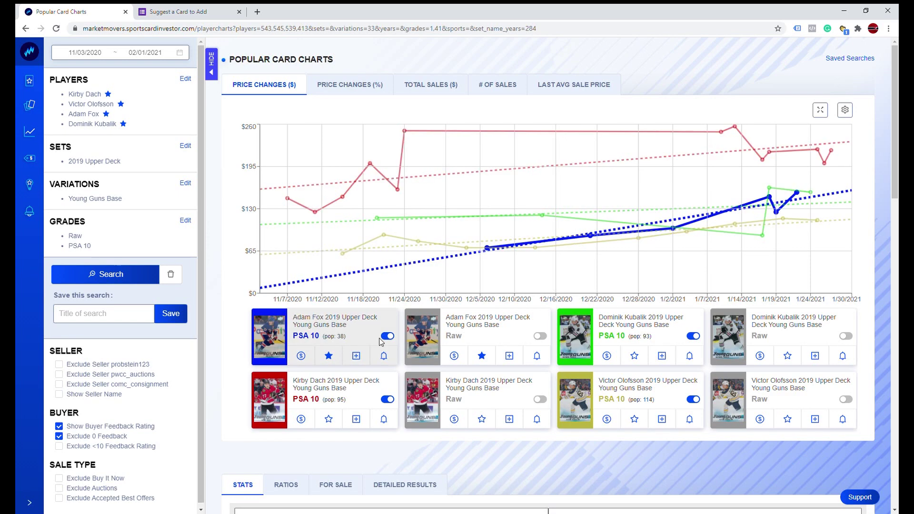
Check the ratios briefly, return to the stats and review the Card Stats table for the four PSA 10 cards
scroll(510, 195, down, 5)
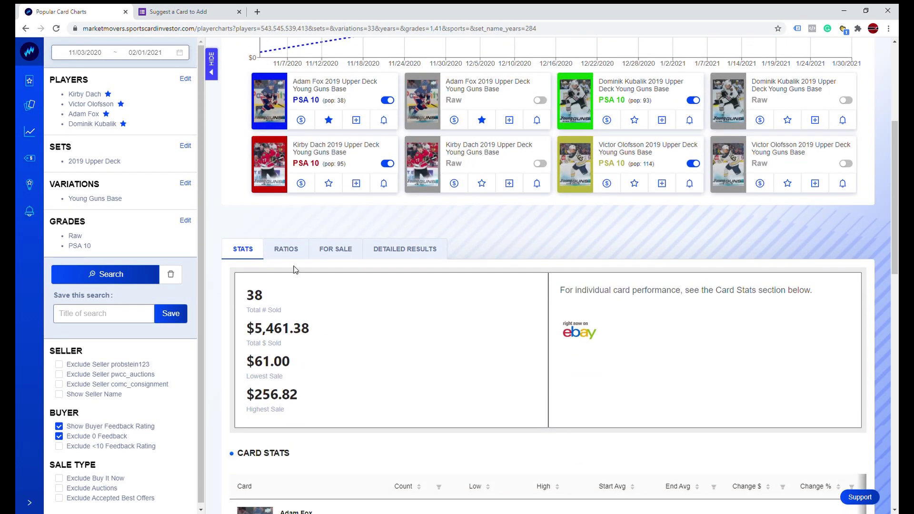
click(287, 249)
click(247, 251)
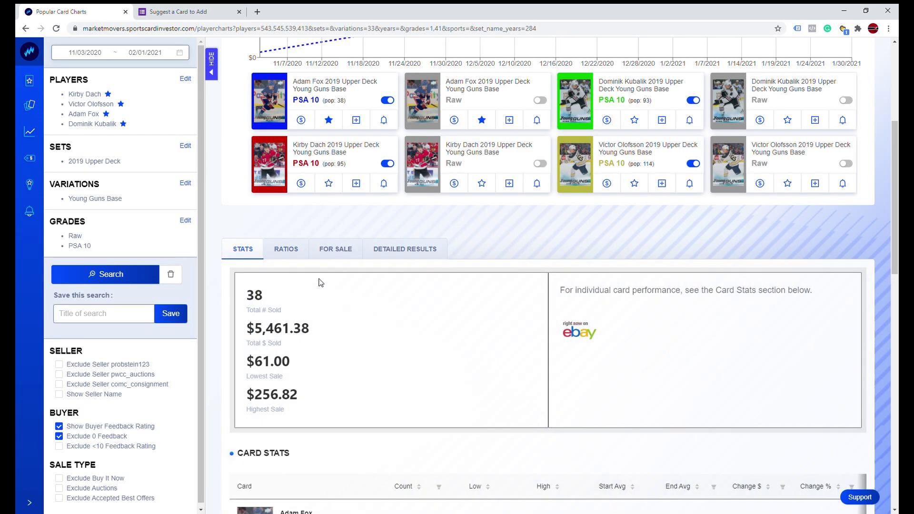
scroll(372, 285, down, 5)
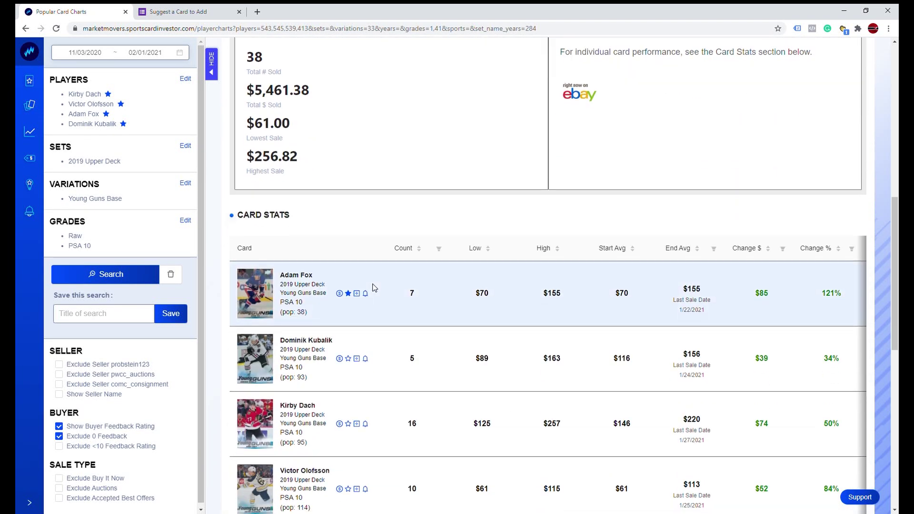
scroll(373, 285, down, 3)
scroll(470, 155, up, 2)
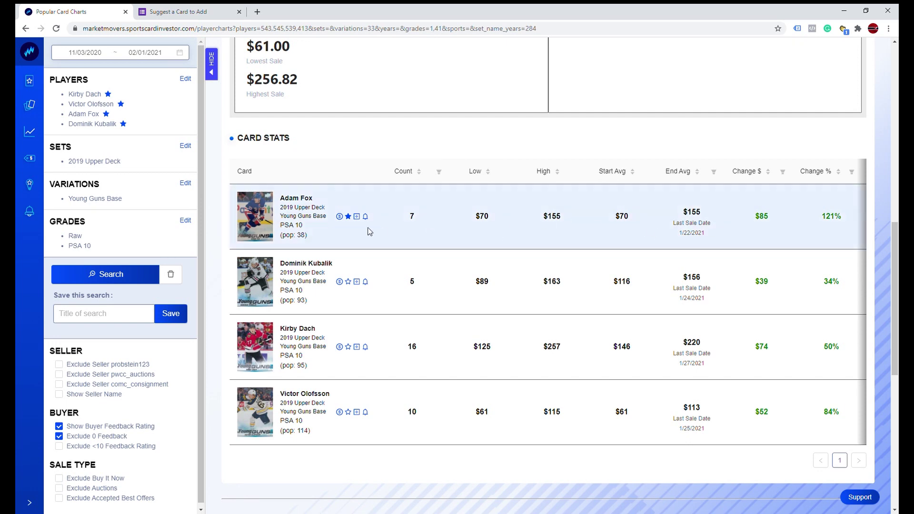
Compare the PSA 10 population figures in the Card Stats table, highlighting those of Adam Fox, Kirby Dach and Victor Olofsson
mouse_move(289, 241)
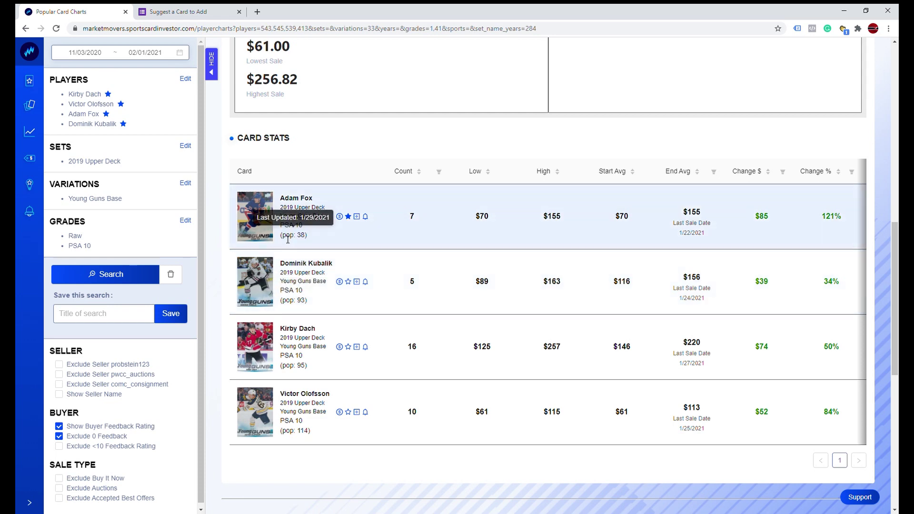
drag(280, 237, 308, 237)
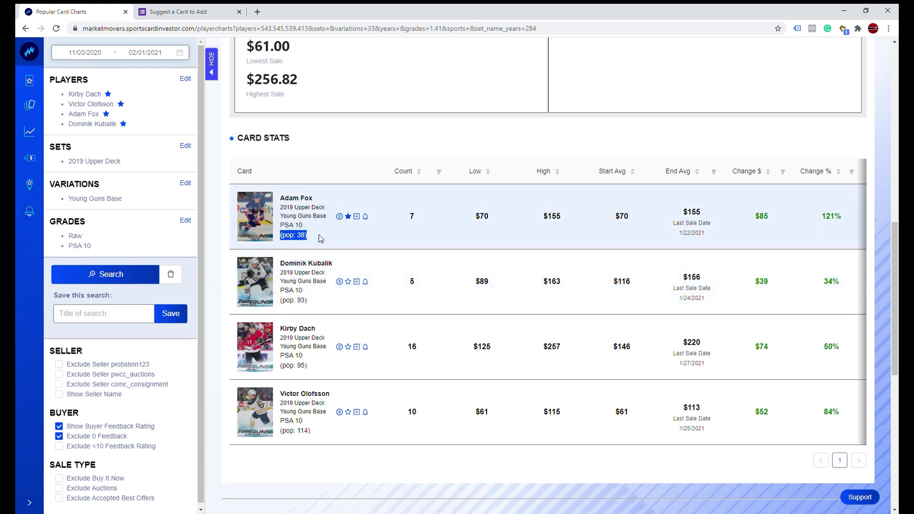
click(286, 240)
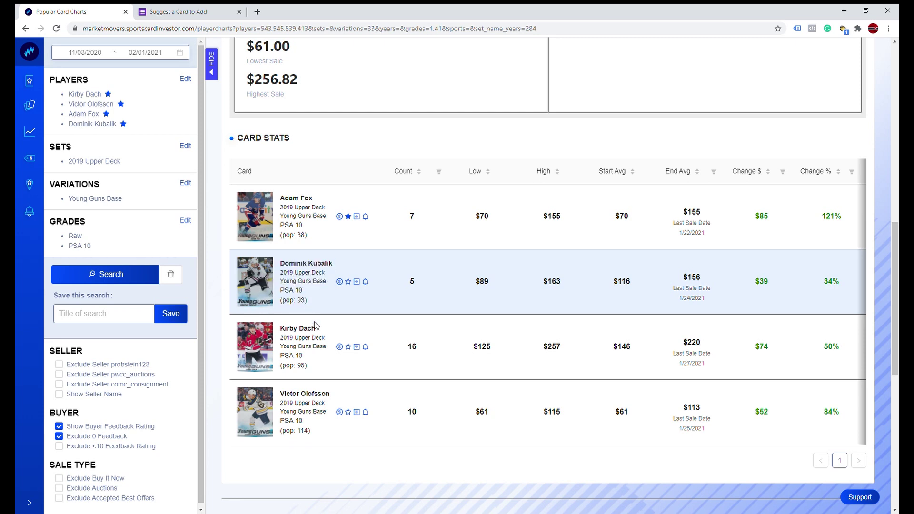
drag(288, 365, 307, 366)
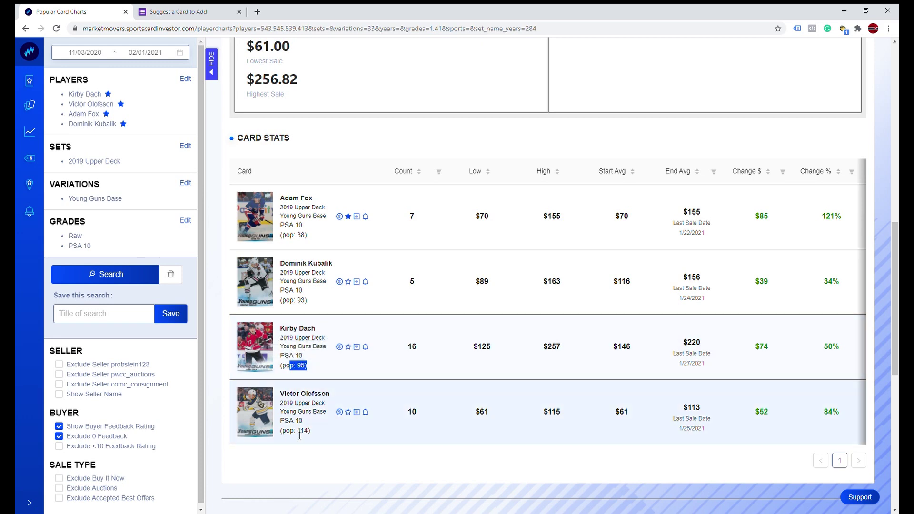
drag(293, 430, 316, 435)
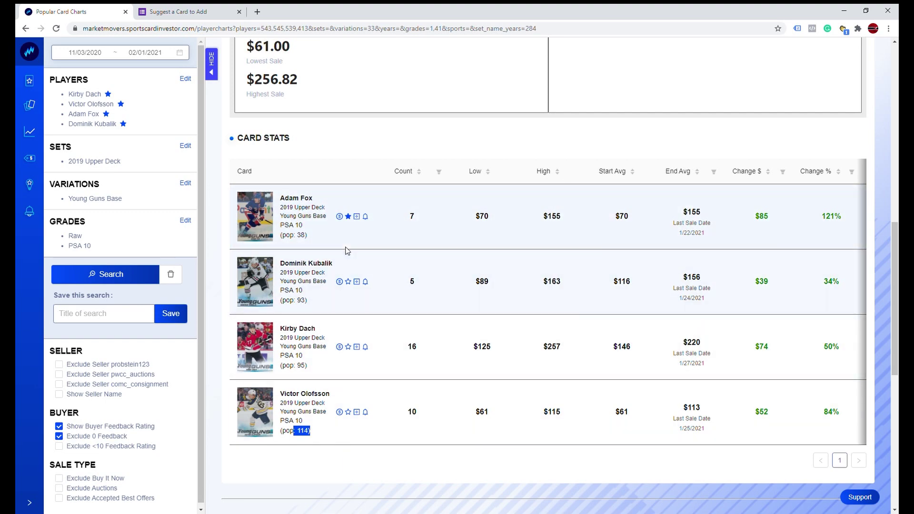
Look over the saved searches listed below the card stats and return to the price chart
scroll(347, 251, down, 4)
scroll(349, 255, down, 3)
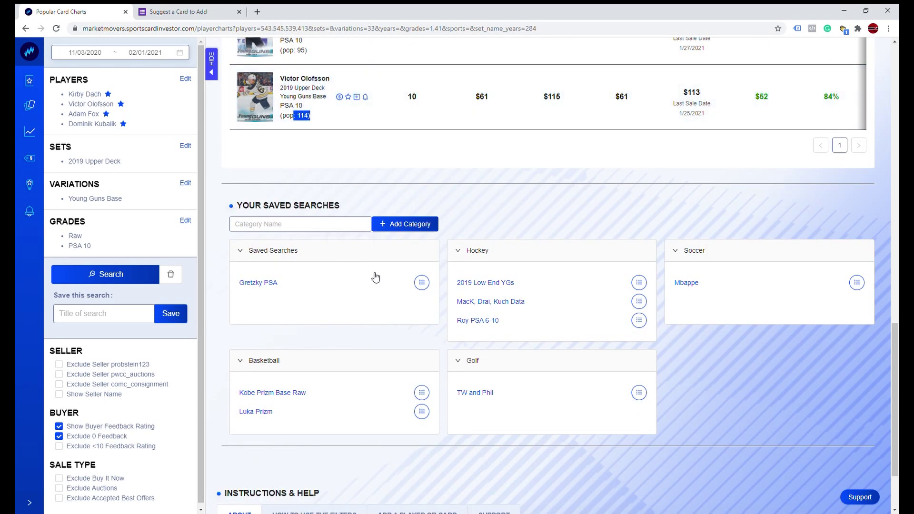
scroll(405, 347, up, 1)
scroll(405, 347, up, 12)
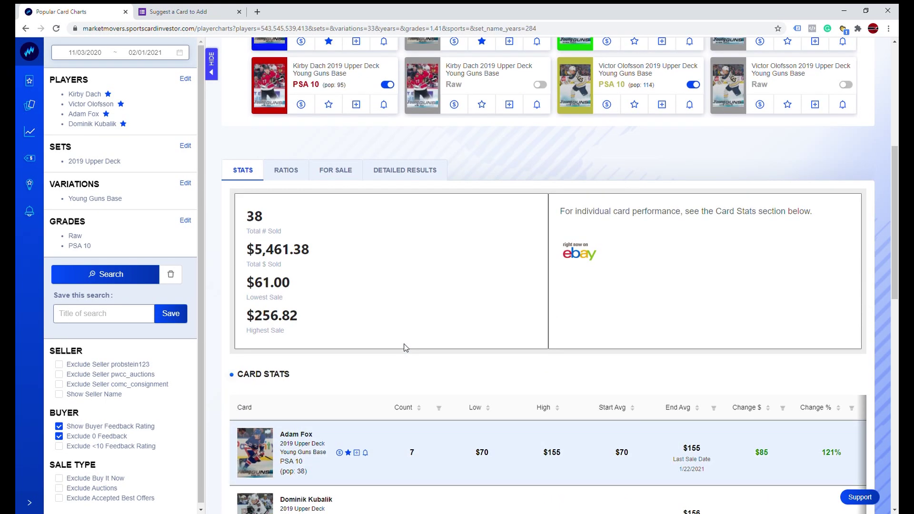
scroll(405, 347, up, 3)
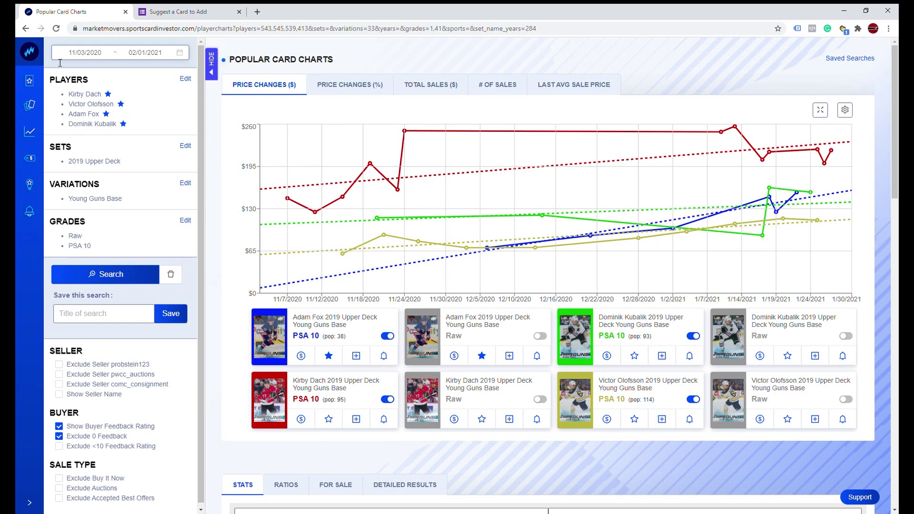
Return to the dashboard and review the Popular Card Charts and Set & Year saved searches below the player favorites
click(29, 81)
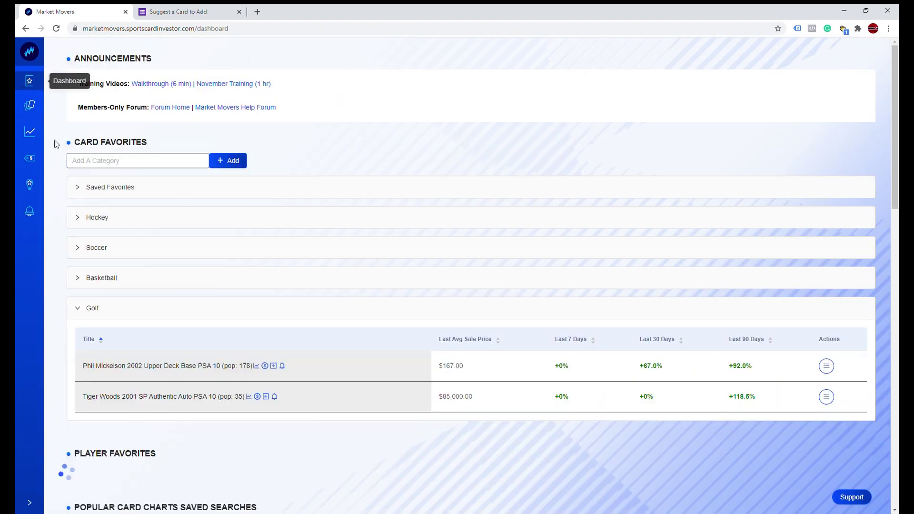
scroll(295, 176, down, 5)
scroll(282, 183, down, 5)
scroll(281, 181, up, 4)
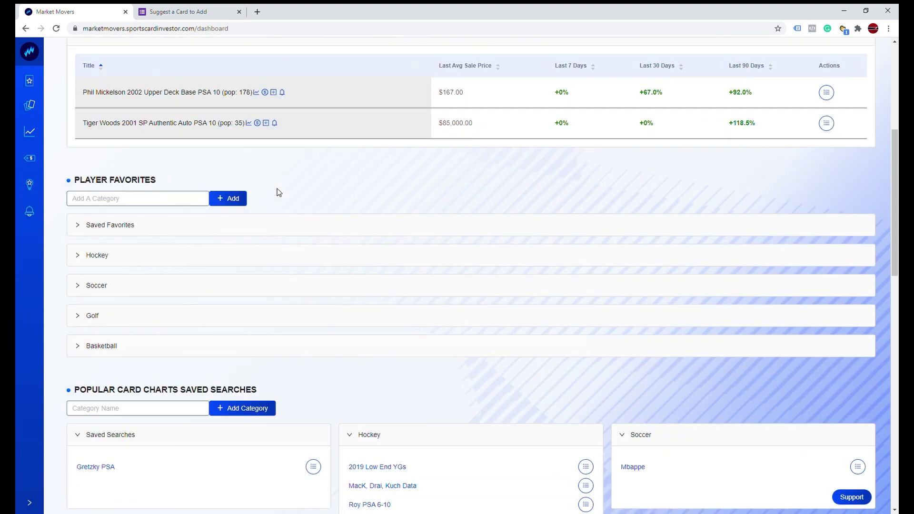
scroll(281, 181, down, 1)
scroll(374, 153, down, 3)
scroll(349, 184, up, 3)
scroll(311, 190, down, 5)
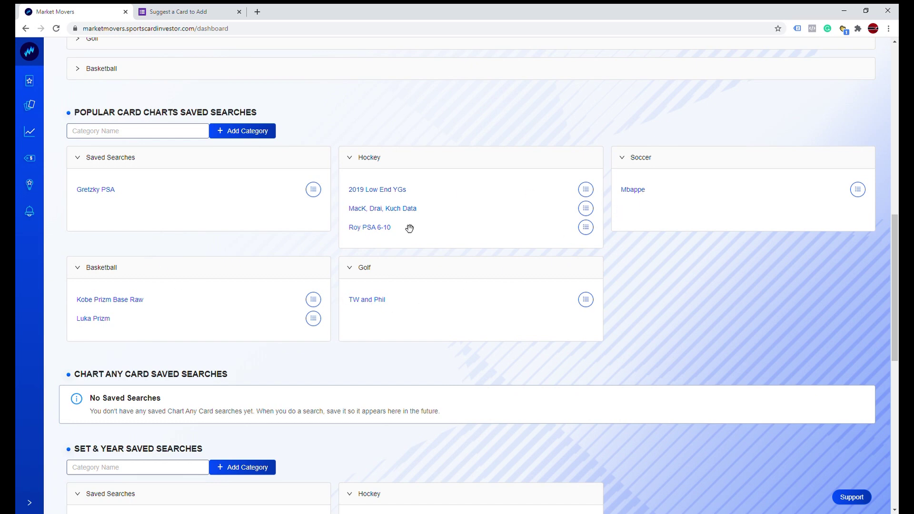
scroll(223, 187, down, 3)
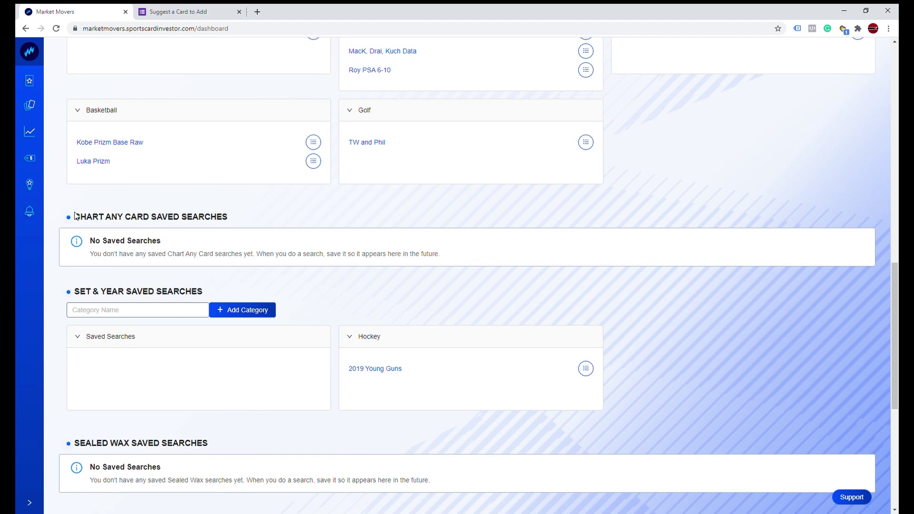
Highlight the Chart Any Card Saved Searches heading on the dashboard
drag(77, 214, 275, 216)
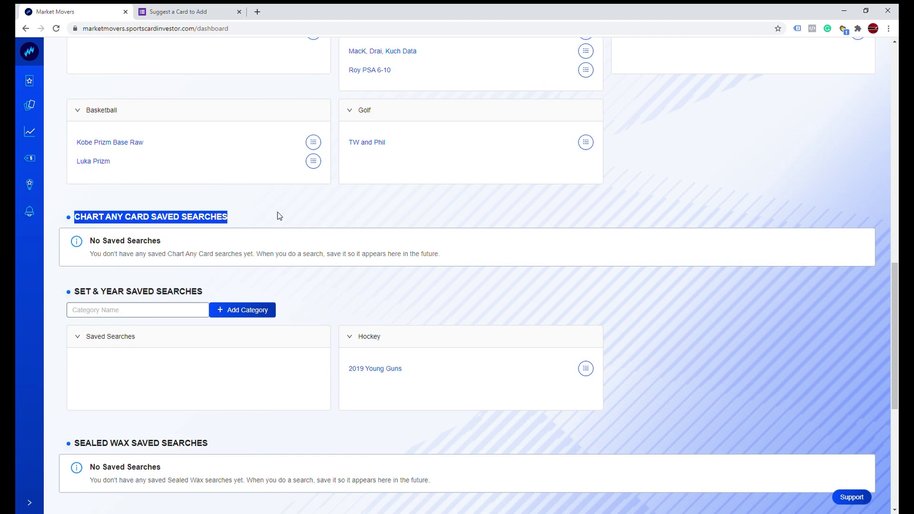
click(278, 223)
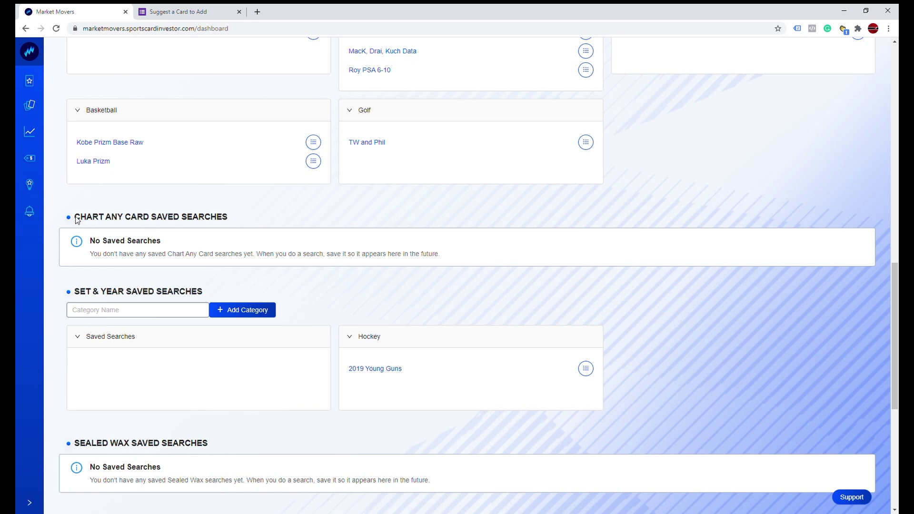
drag(76, 219, 230, 218)
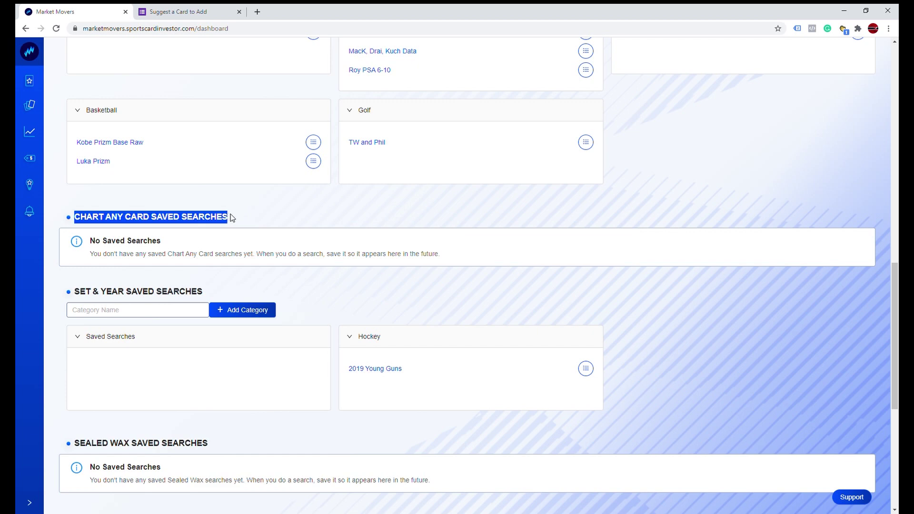
Examine the Chart Any Card Saved Searches section on the dashboard
click(163, 224)
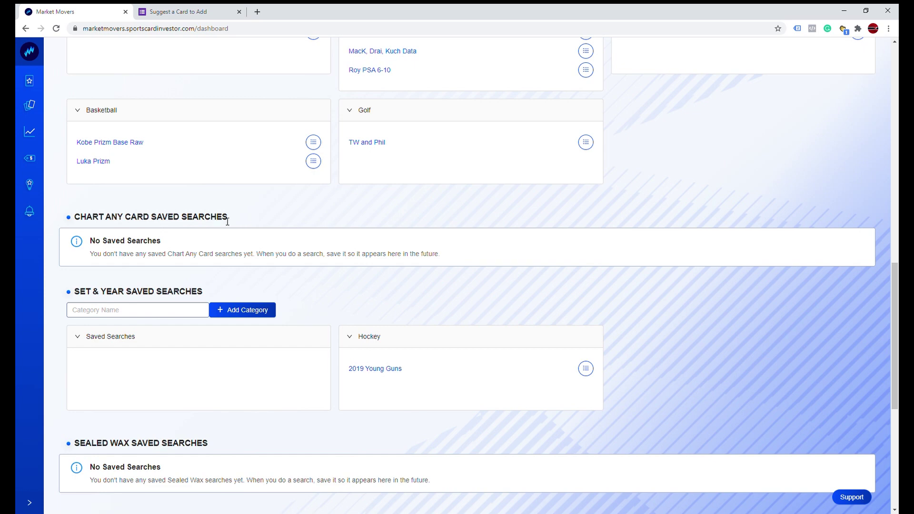
drag(230, 218, 80, 222)
drag(230, 219, 104, 208)
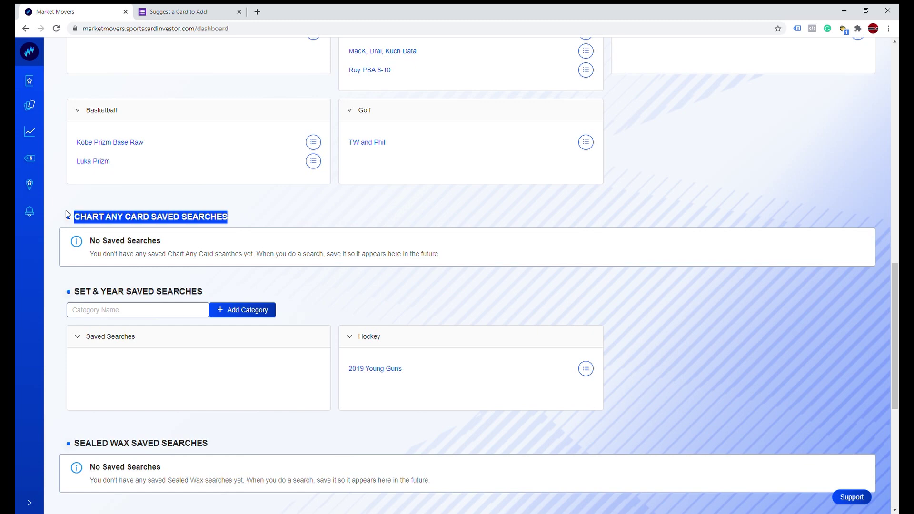
click(232, 224)
drag(216, 220, 68, 218)
click(118, 223)
drag(72, 218, 246, 224)
click(258, 220)
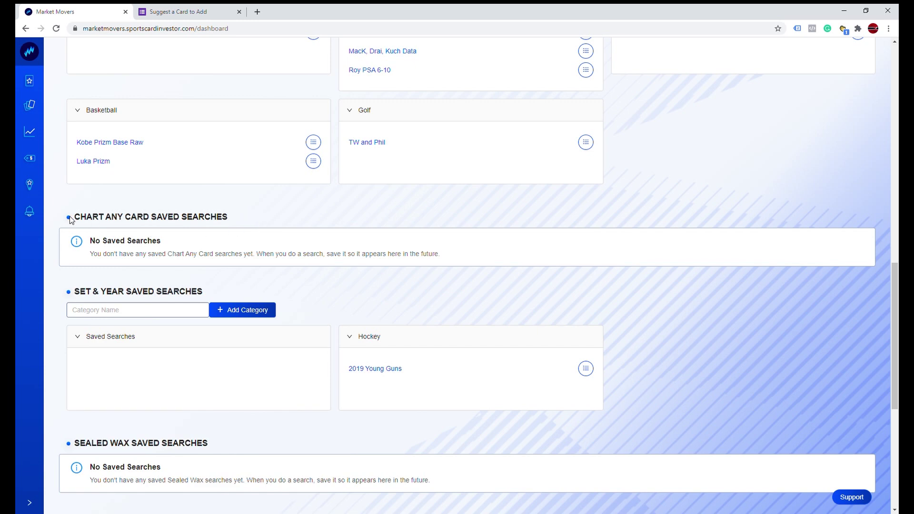
drag(282, 228, 269, 218)
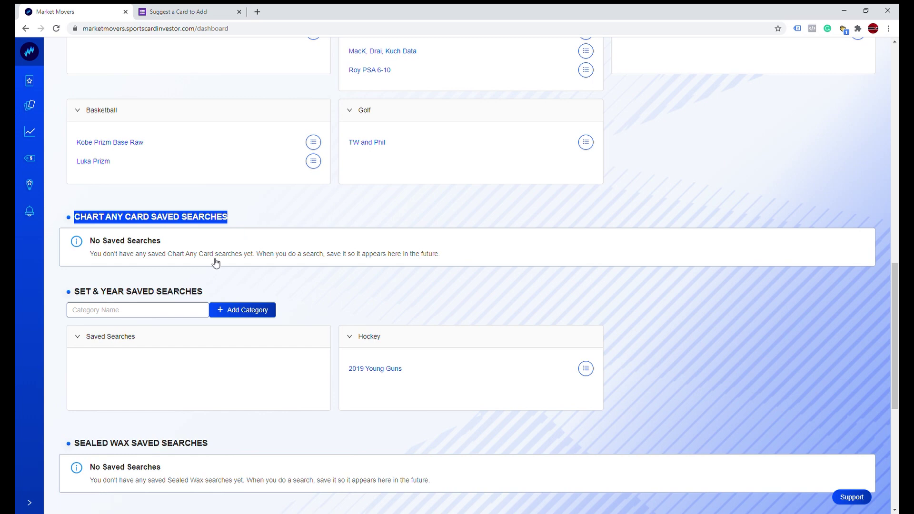
Open the 2019 Young Guns search from the Set & Year saved searches and look through its charted cards
drag(74, 293, 248, 298)
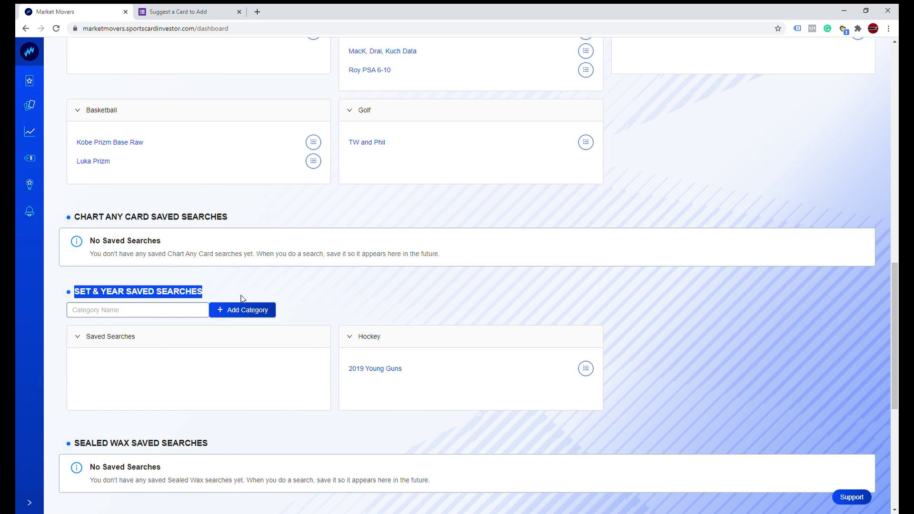
click(204, 286)
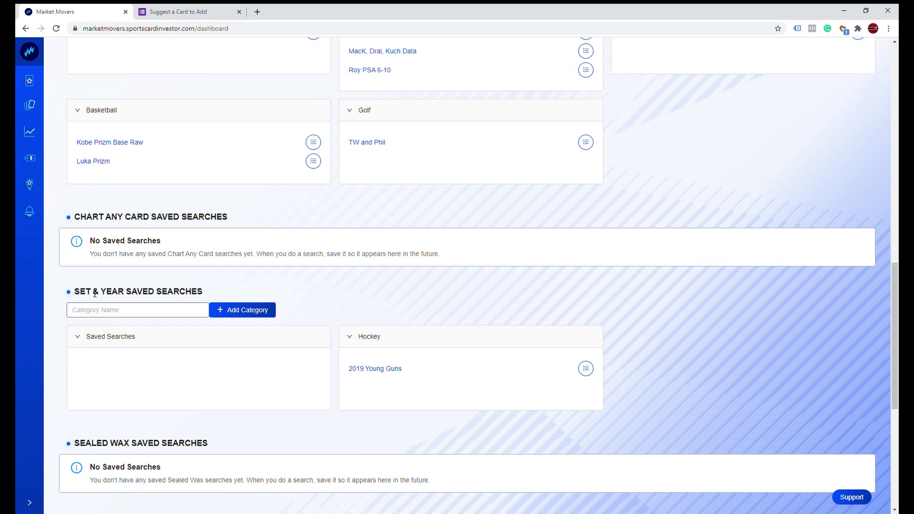
click(391, 371)
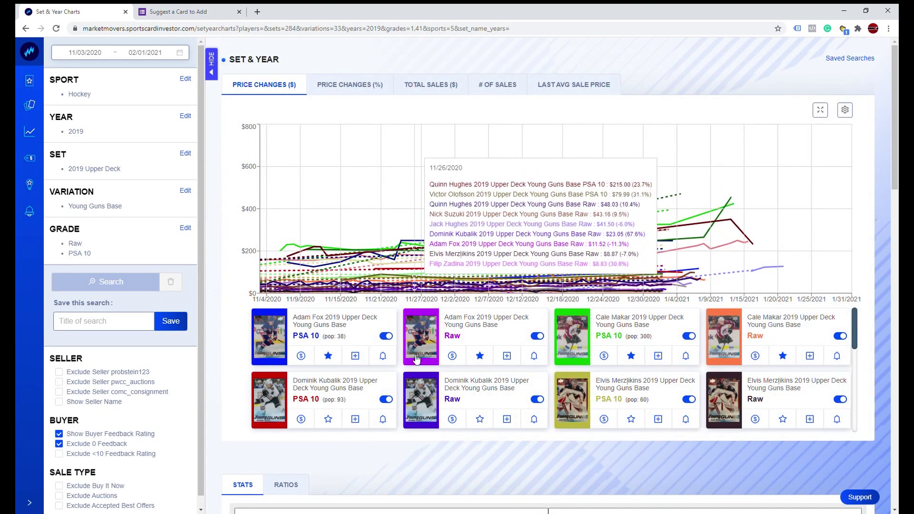
scroll(535, 348, down, 3)
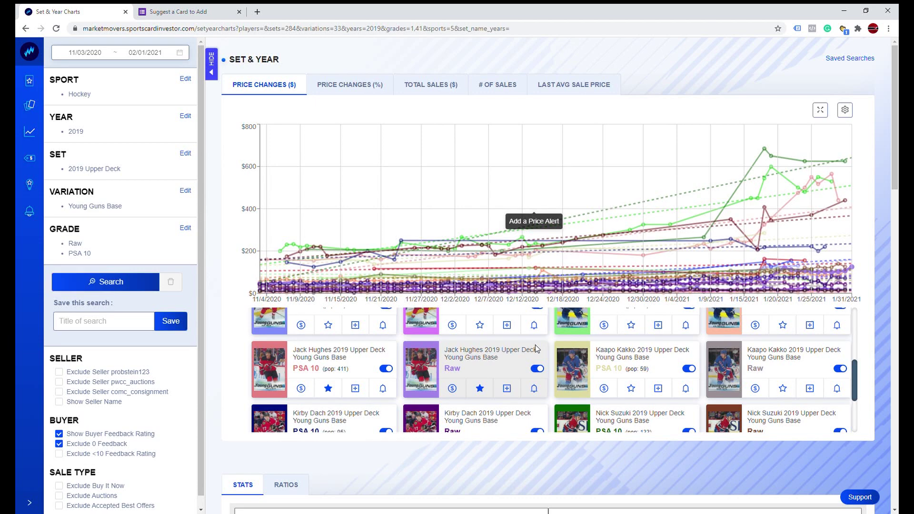
scroll(534, 348, down, 5)
scroll(535, 345, up, 4)
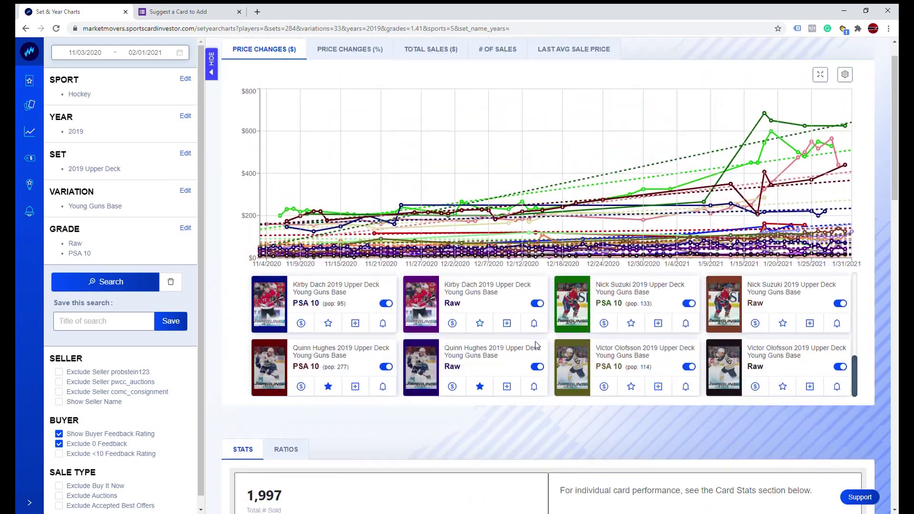
scroll(426, 333, up, 4)
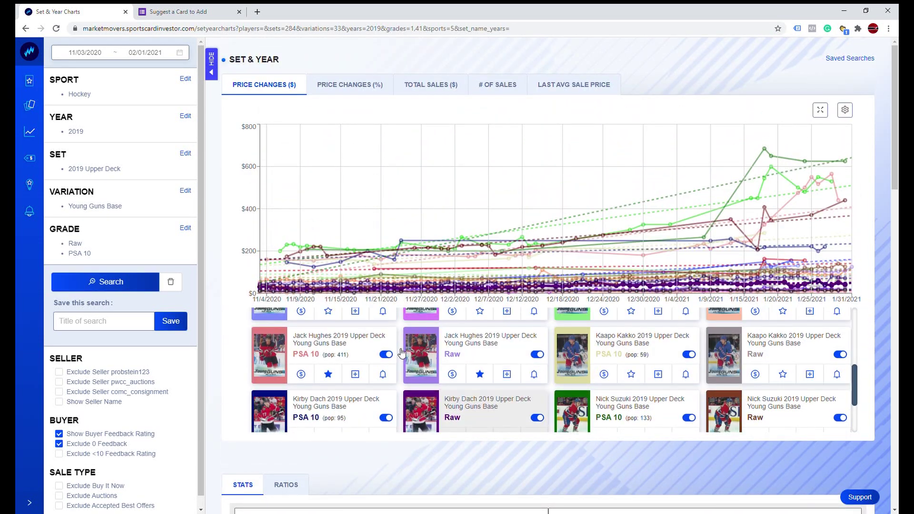
Turn off every PSA 10 card in the 2019 Young Guns chart, leaving only the Raw cards plotted
click(386, 336)
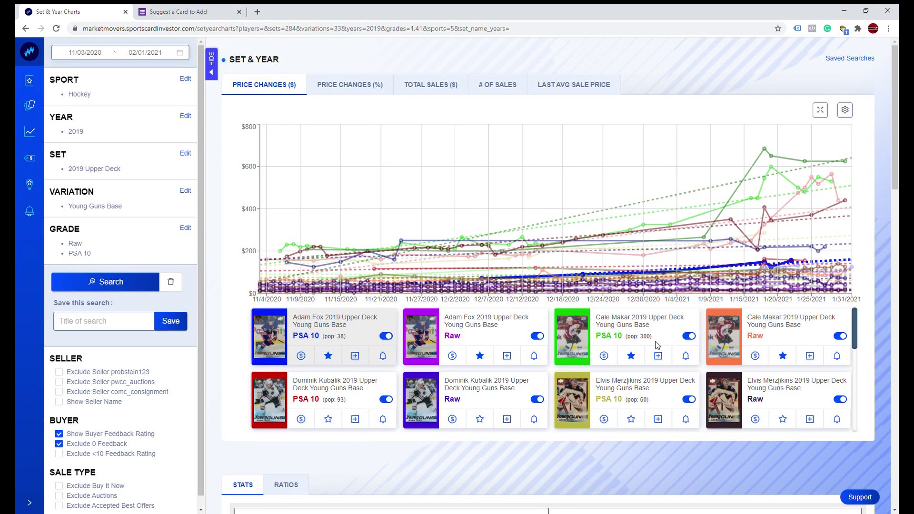
click(688, 336)
click(689, 399)
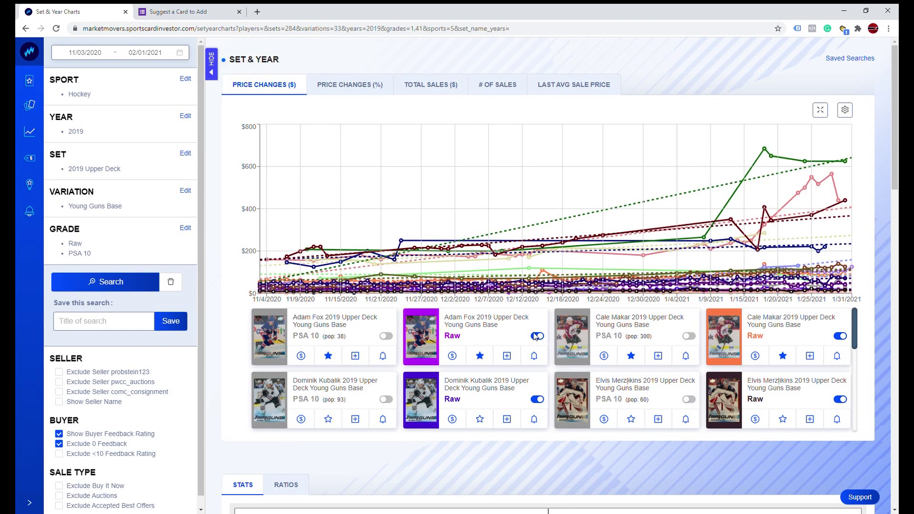
scroll(518, 367, down, 4)
click(688, 353)
click(688, 416)
scroll(667, 207, down, 3)
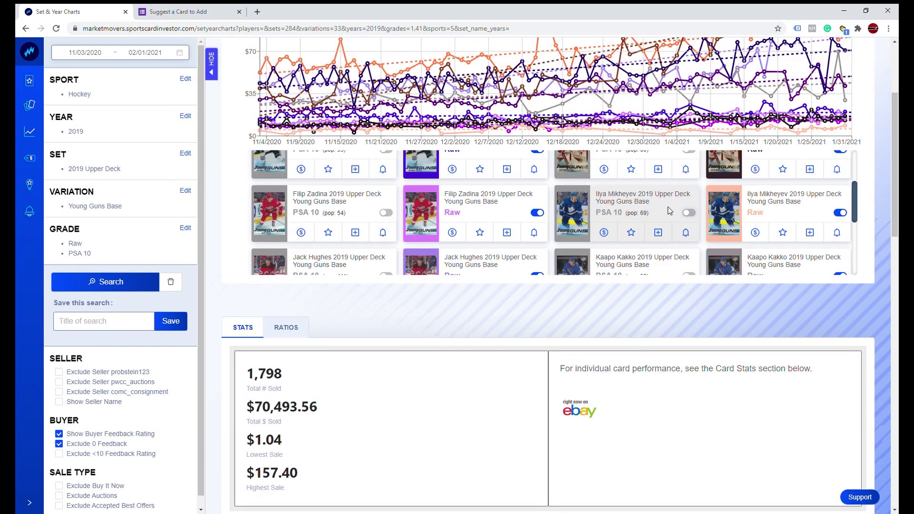
scroll(667, 206, down, 2)
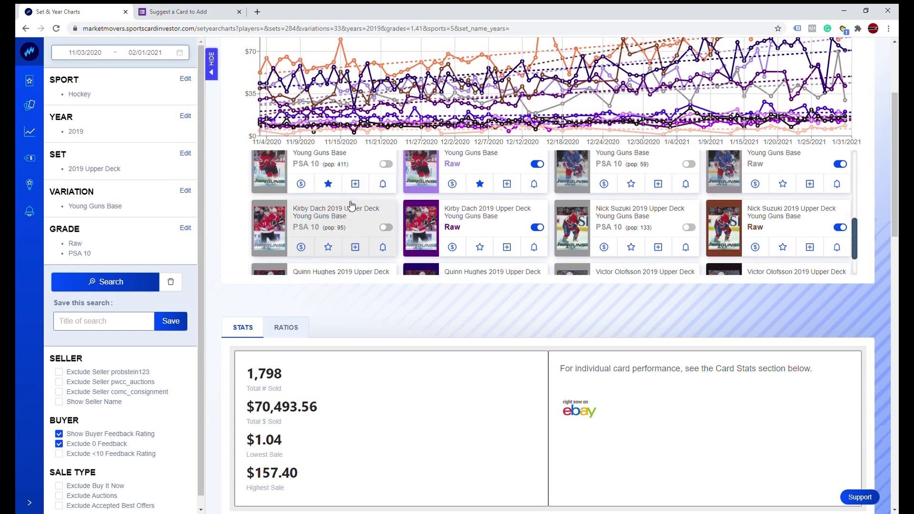
scroll(351, 205, up, 4)
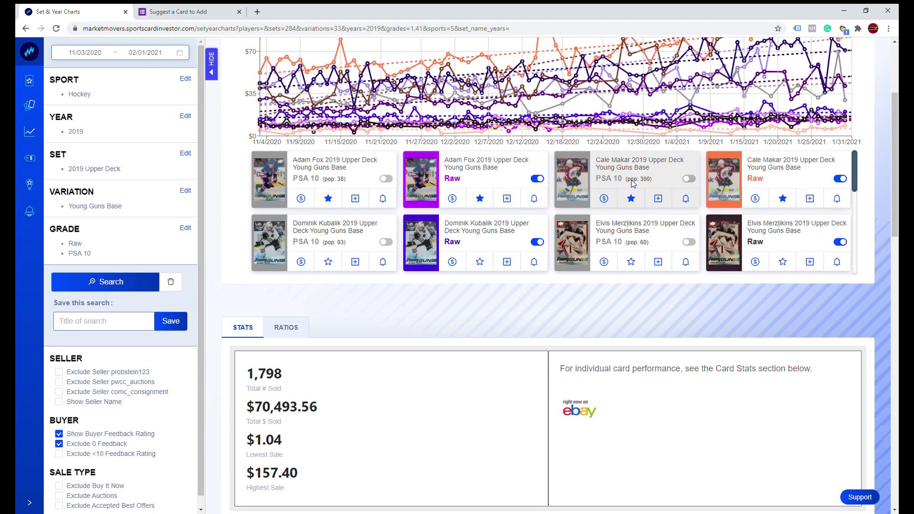
Look through the remaining Raw cards and remove Ilya Mikheyev's Raw card from the chart
scroll(632, 185, down, 3)
scroll(629, 187, up, 3)
scroll(629, 185, down, 1)
scroll(737, 128, up, 3)
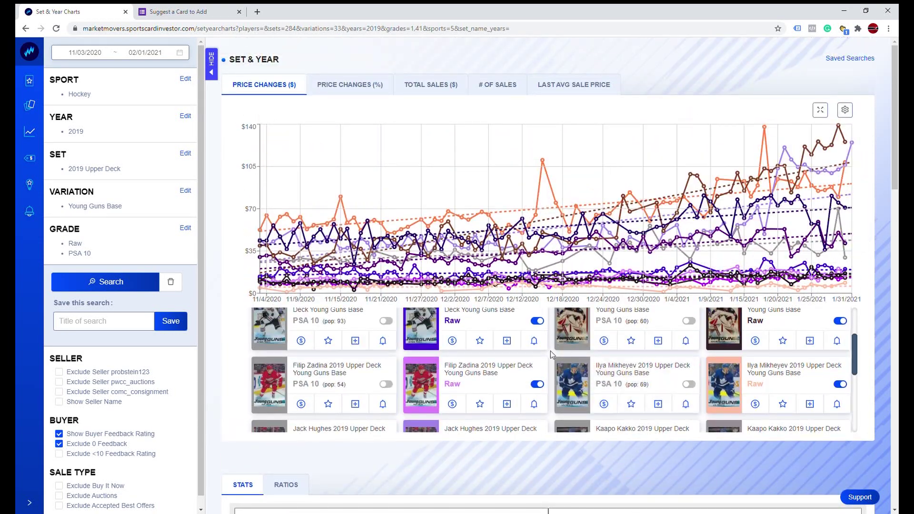
scroll(476, 371, down, 1)
scroll(714, 375, up, 1)
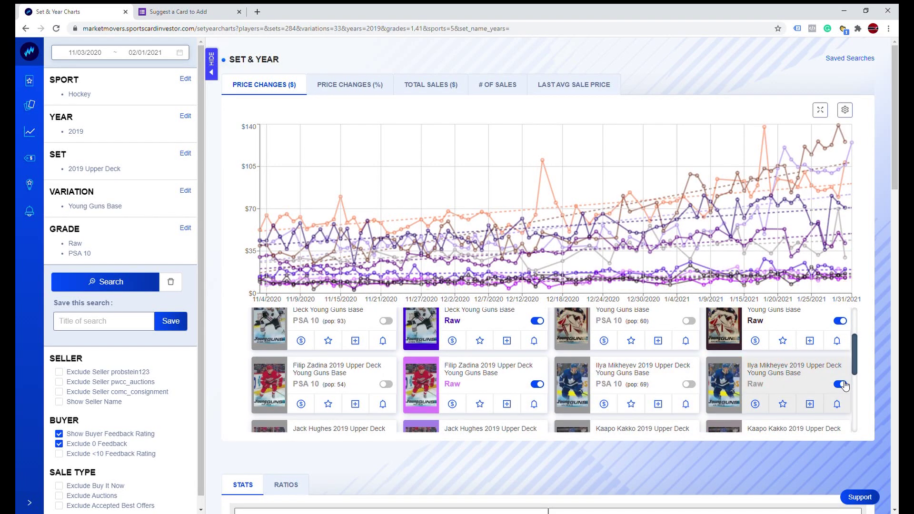
click(840, 384)
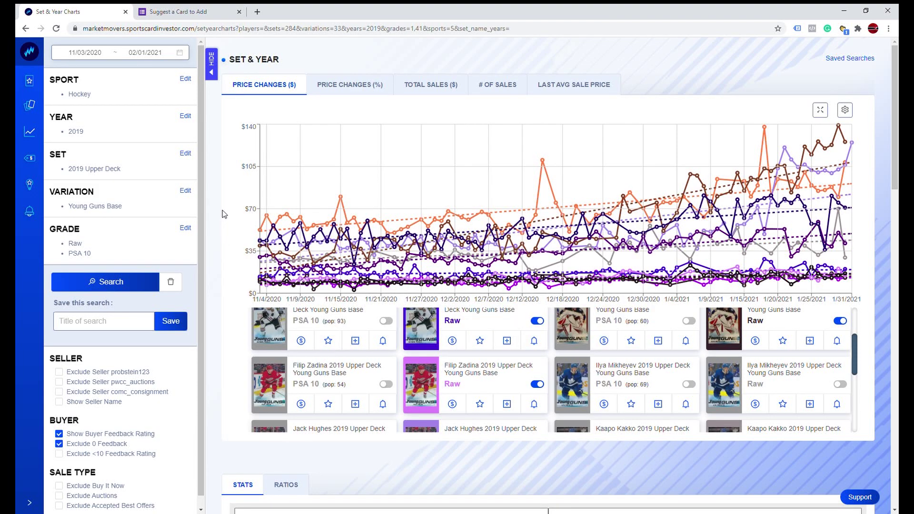
Review the Stats and Ratios views below the chart, finishing on Ratios and the saved searches beneath it
scroll(222, 210, down, 5)
scroll(397, 287, down, 2)
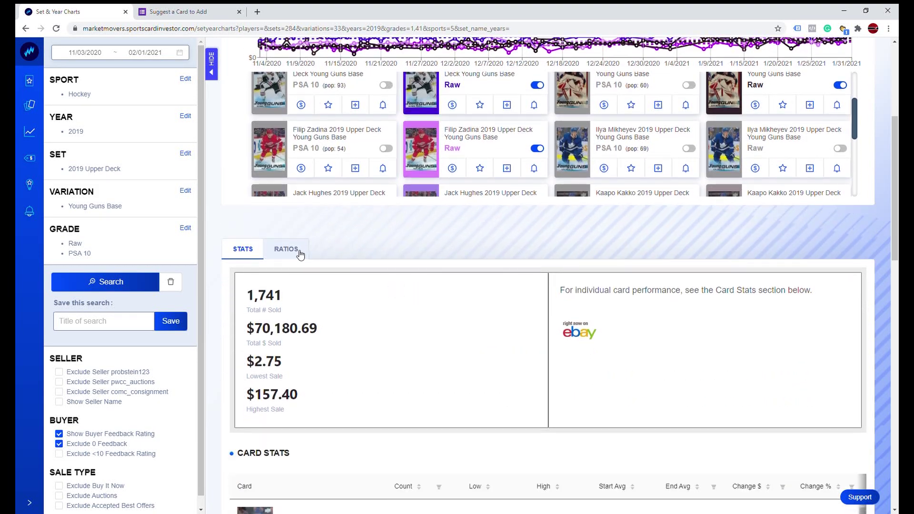
click(300, 255)
click(248, 252)
click(279, 255)
scroll(394, 241, down, 2)
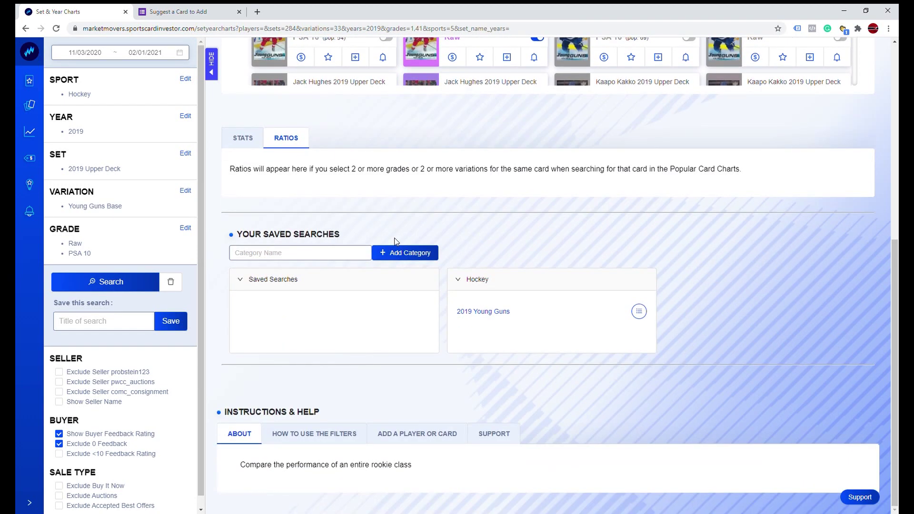
Start a support ticket of type Suggest a Player or Card to add, open its linked form and close the duplicate form tab
click(860, 497)
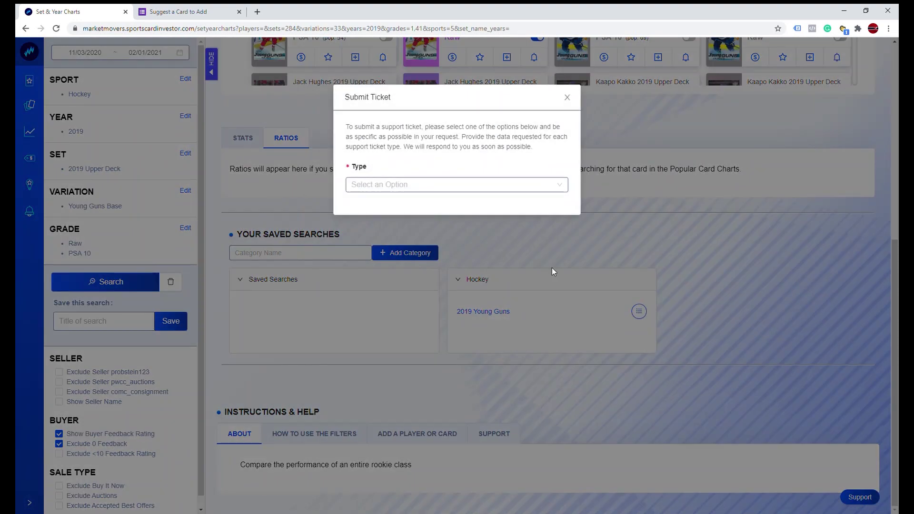
click(365, 188)
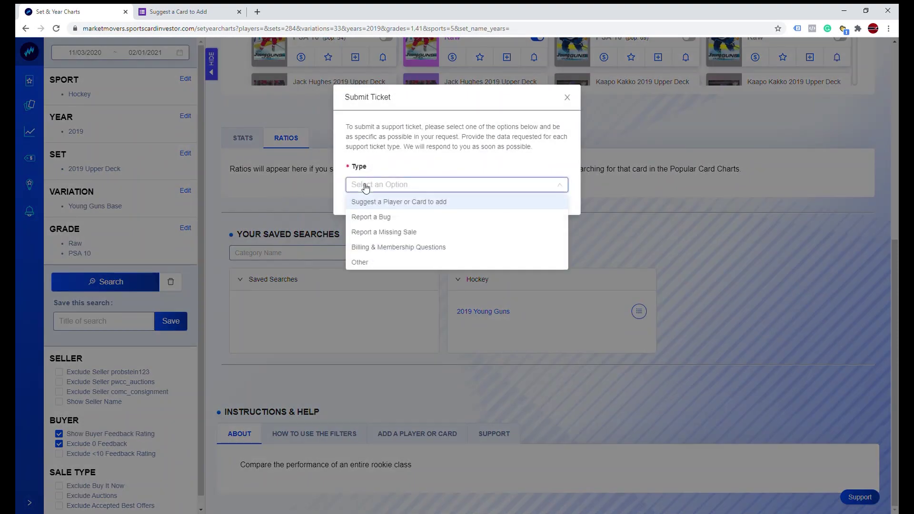
click(399, 203)
click(388, 147)
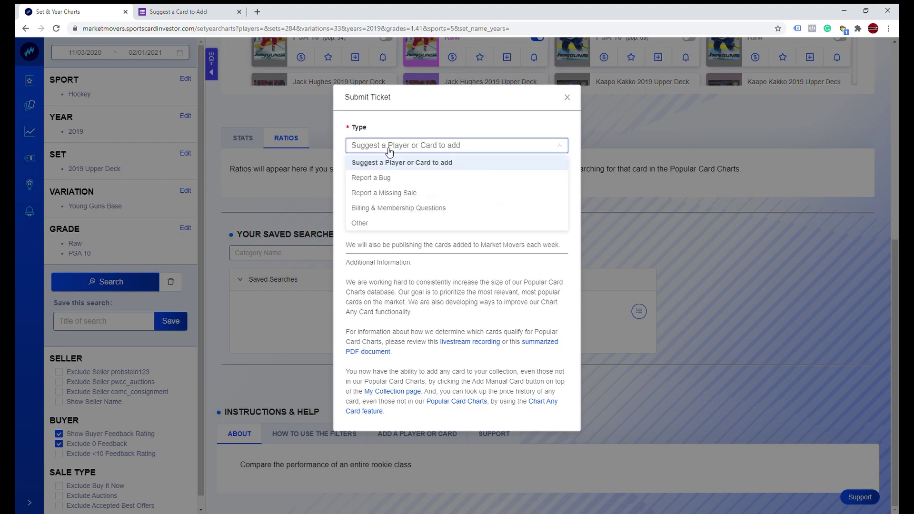
click(391, 164)
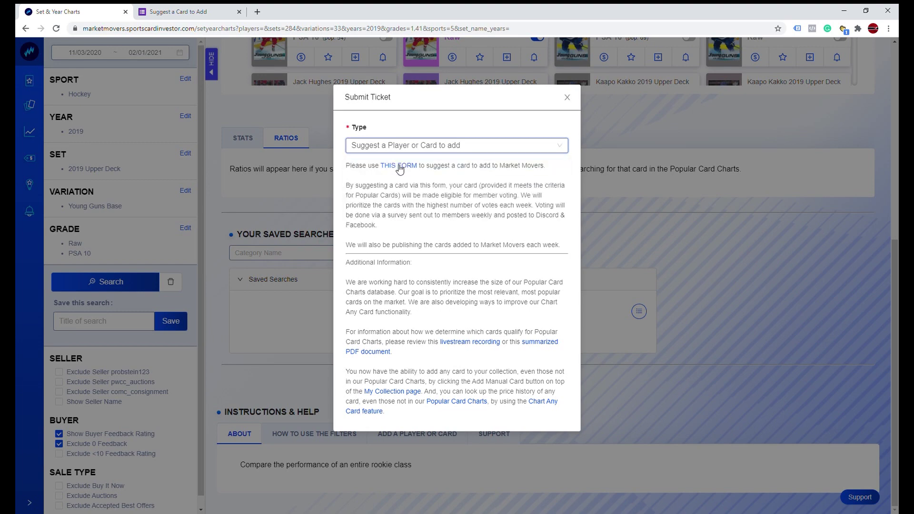
click(399, 163)
click(326, 14)
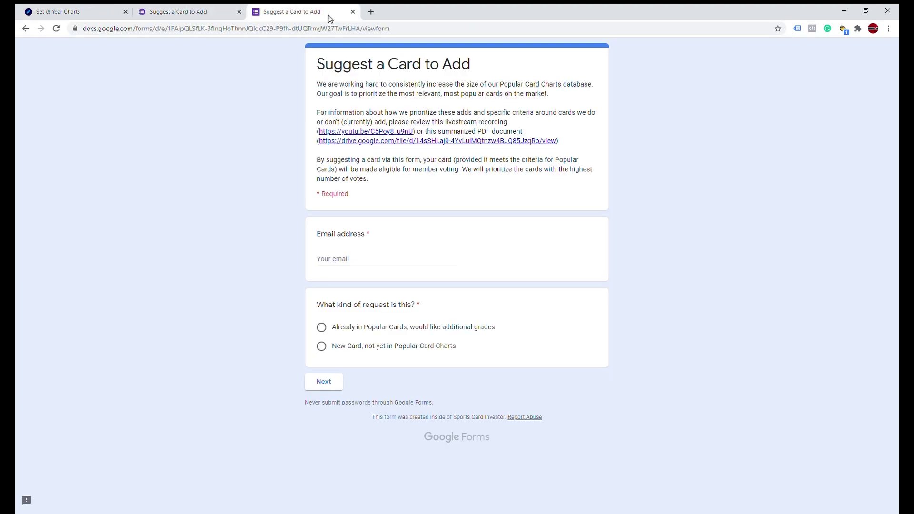
click(353, 11)
Look over the suggestion form's email and request type questions, and close the form and the support ticket without submitting
click(351, 261)
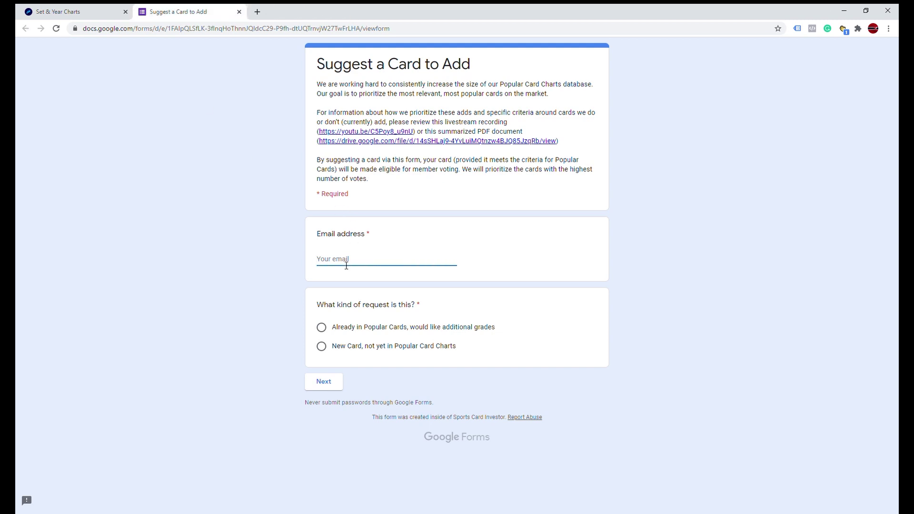
click(352, 248)
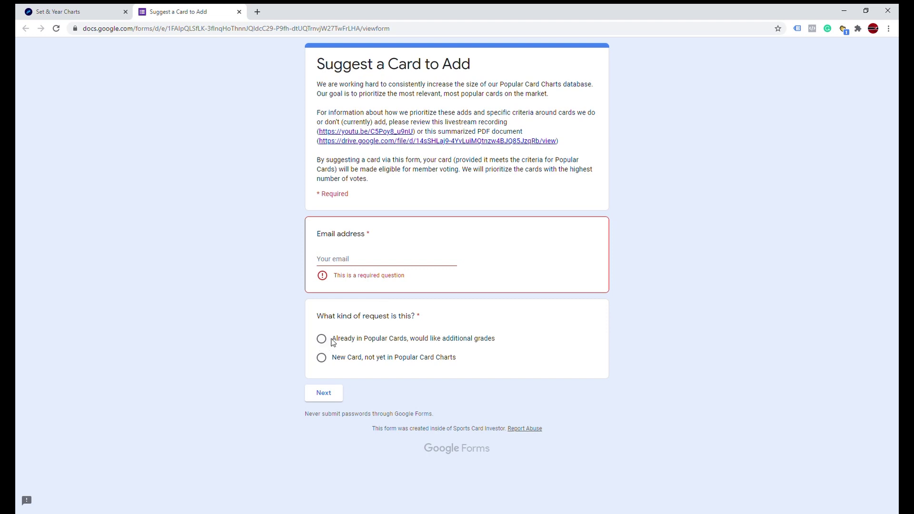
click(327, 360)
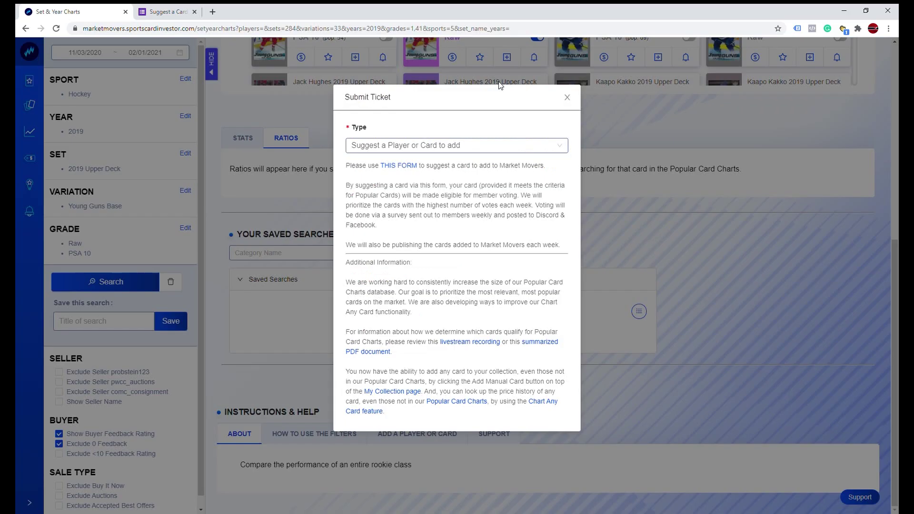
click(193, 12)
click(566, 97)
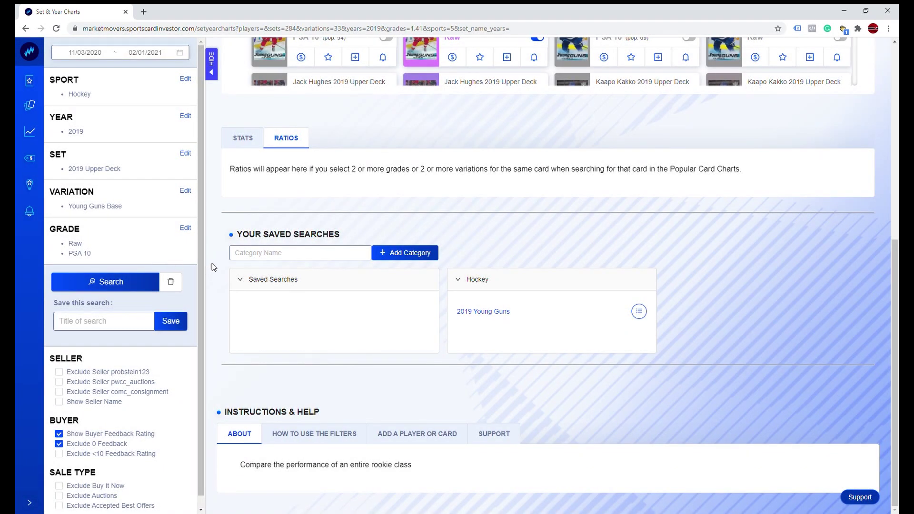
scroll(213, 279, up, 7)
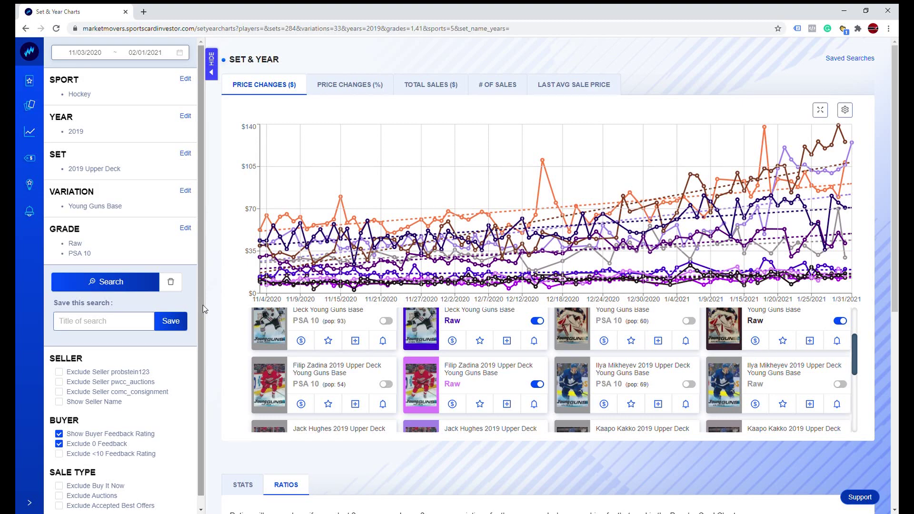
scroll(217, 293, down, 3)
scroll(209, 303, up, 3)
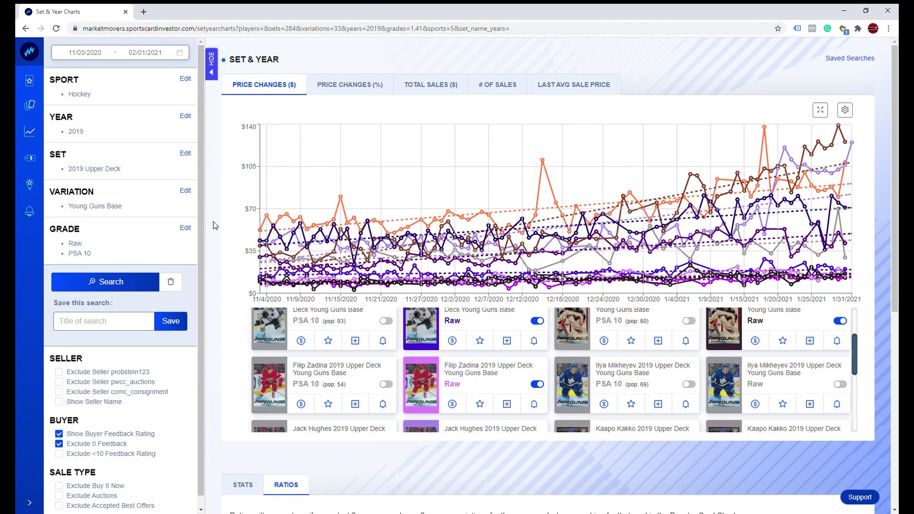
Go through the dashboard to the Popular Card Charts page and start a player search
click(30, 82)
mouse_move(29, 106)
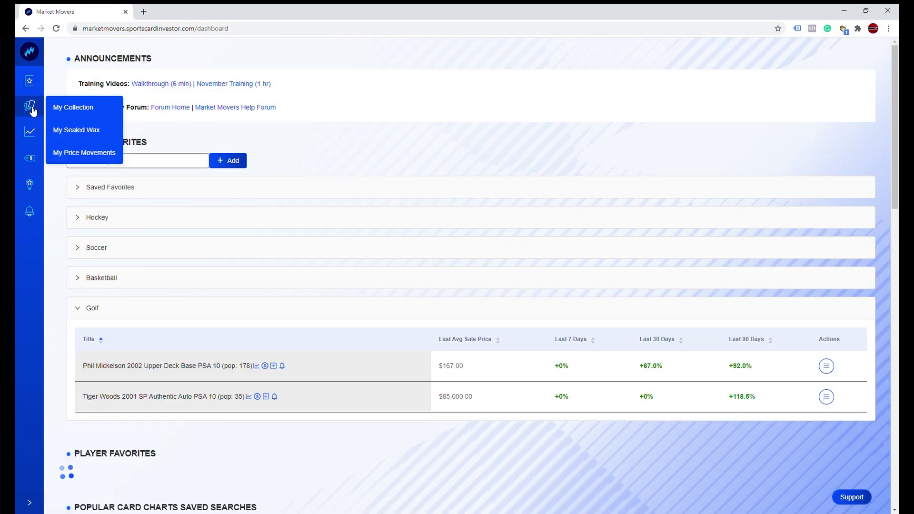
mouse_move(35, 136)
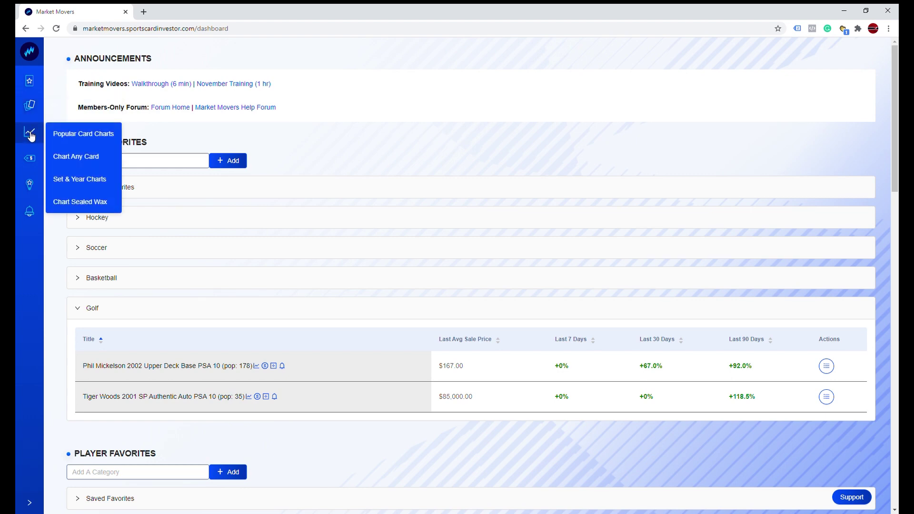
click(98, 136)
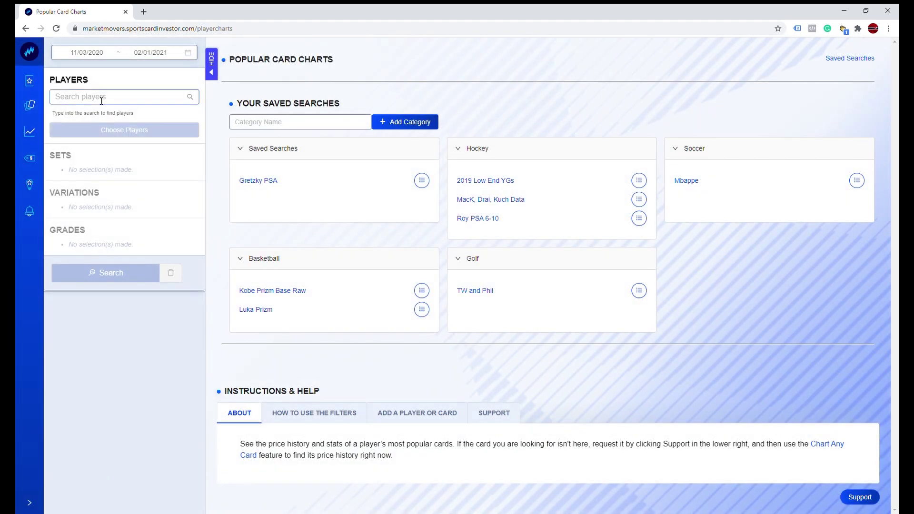
click(101, 99)
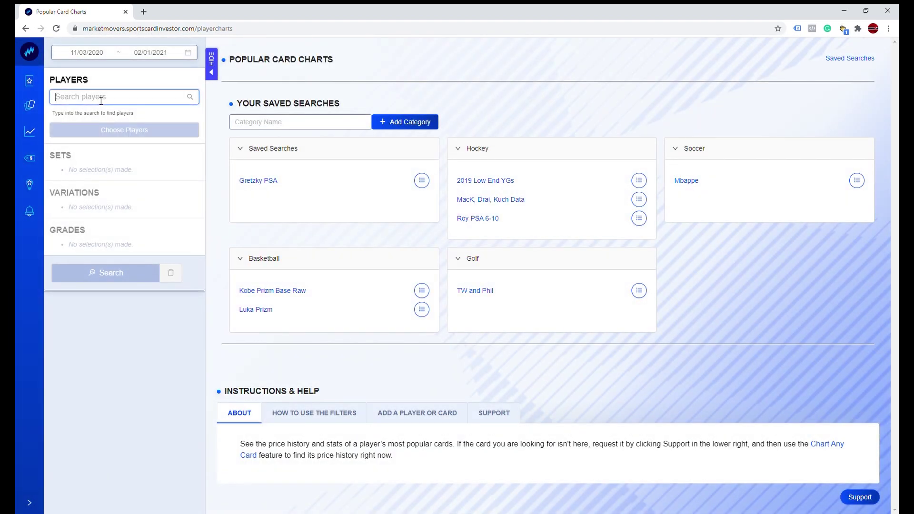